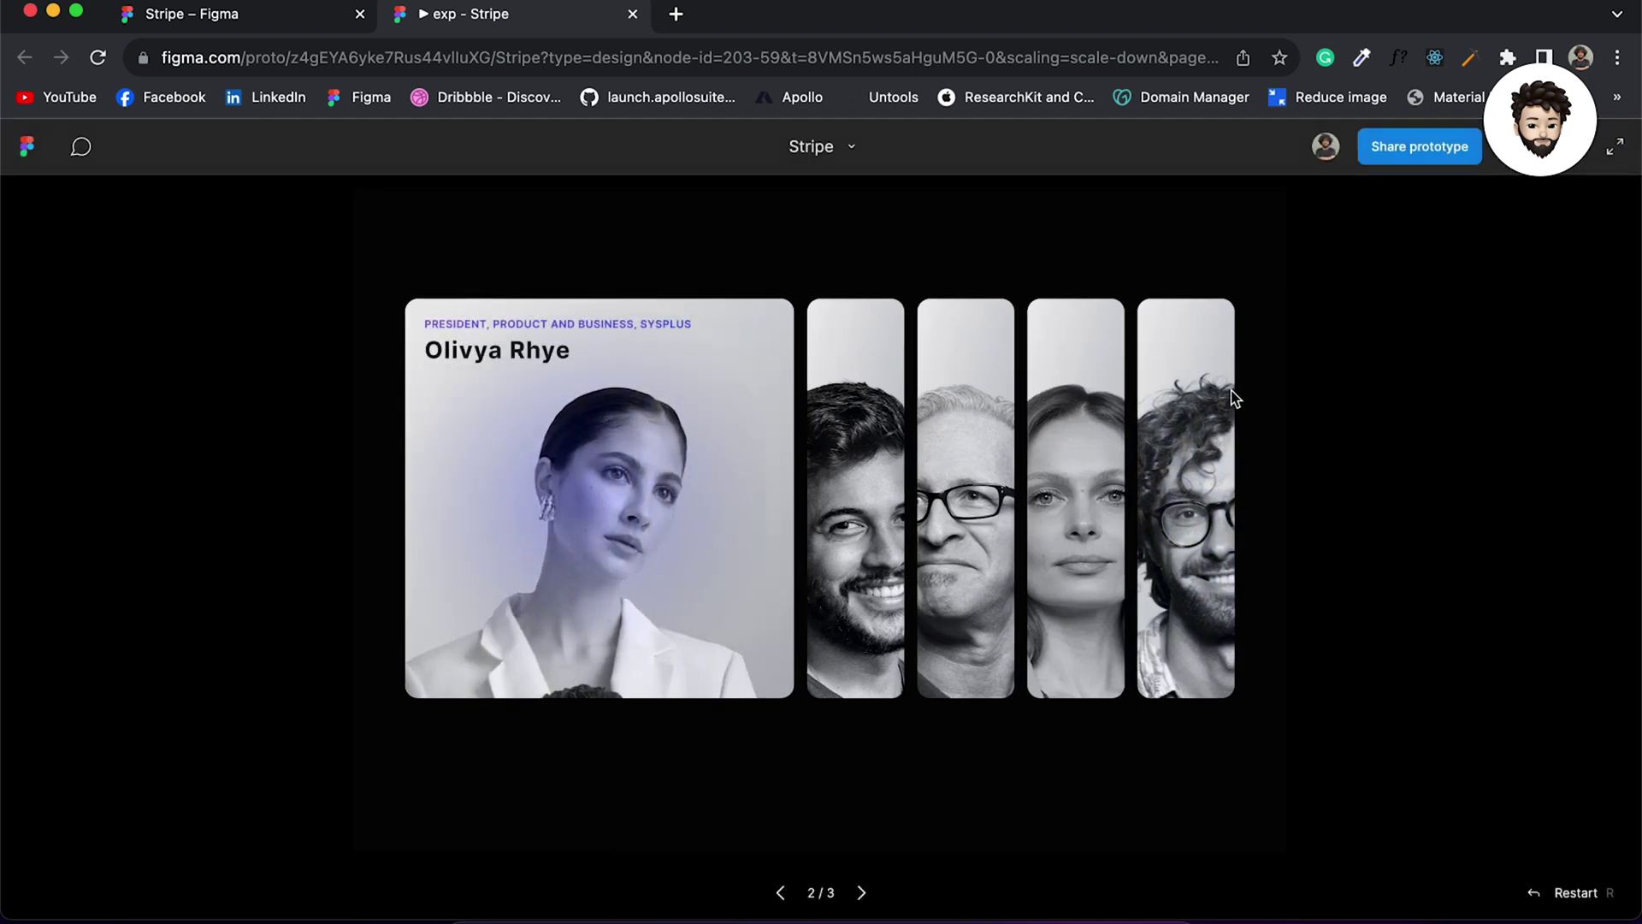
# Step: Leave the carousel prototype preview and return to the Stripe file in the Figma editor
pyautogui.click(323, 24)
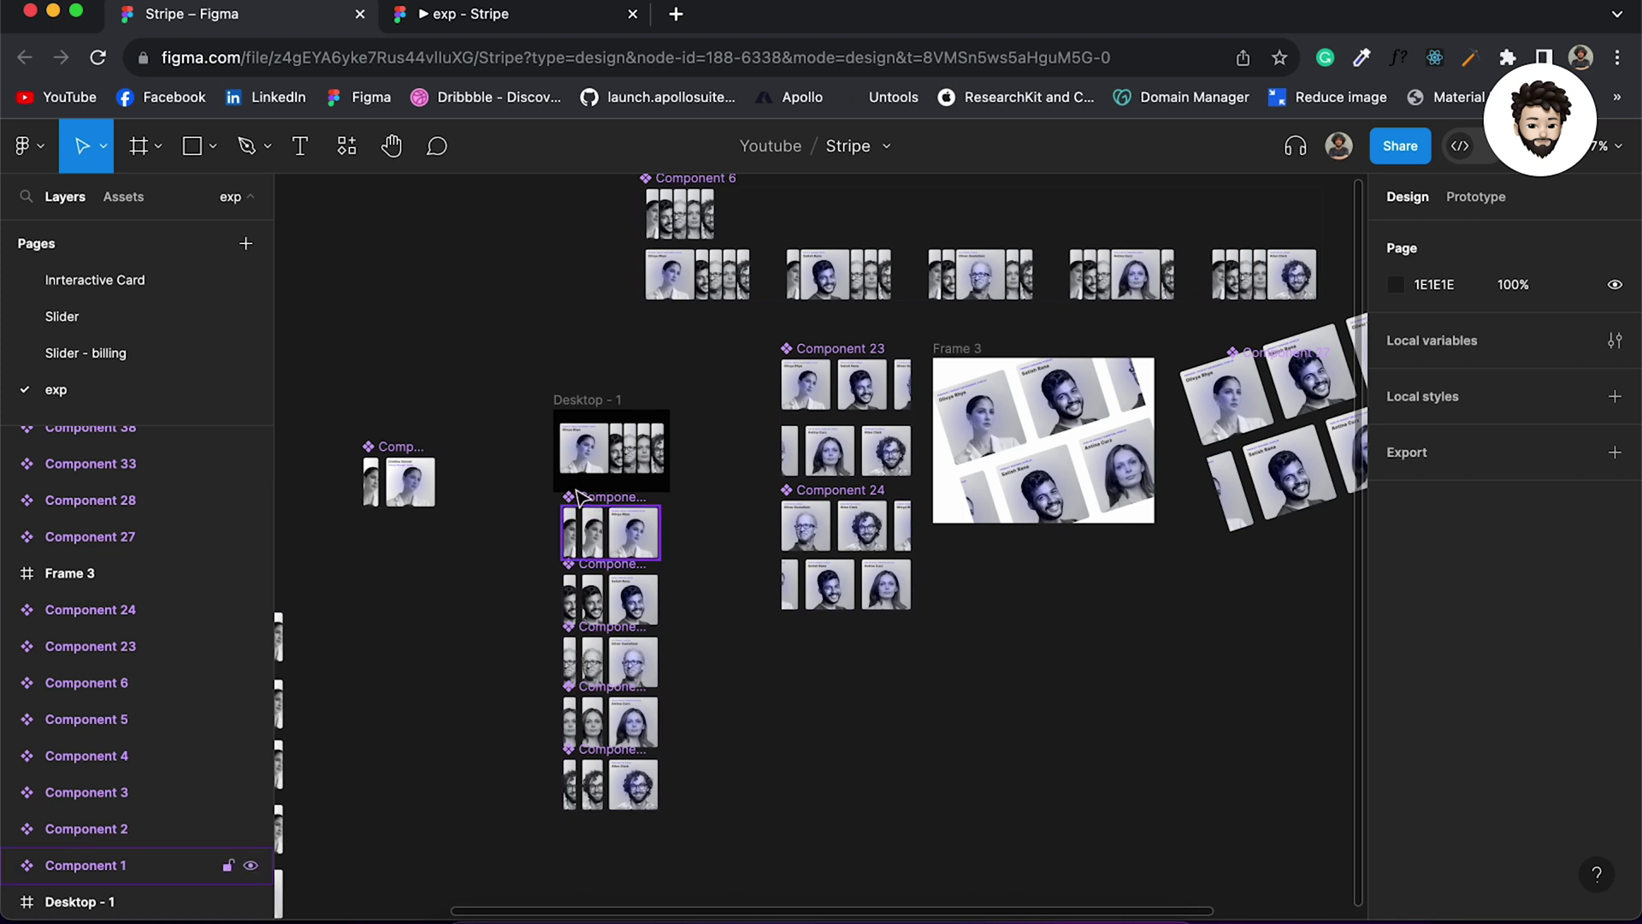
# Step: Drag Component 1 out of Desktop - 1 so it sits alone on the canvas as Component 39
pyautogui.click(410, 500)
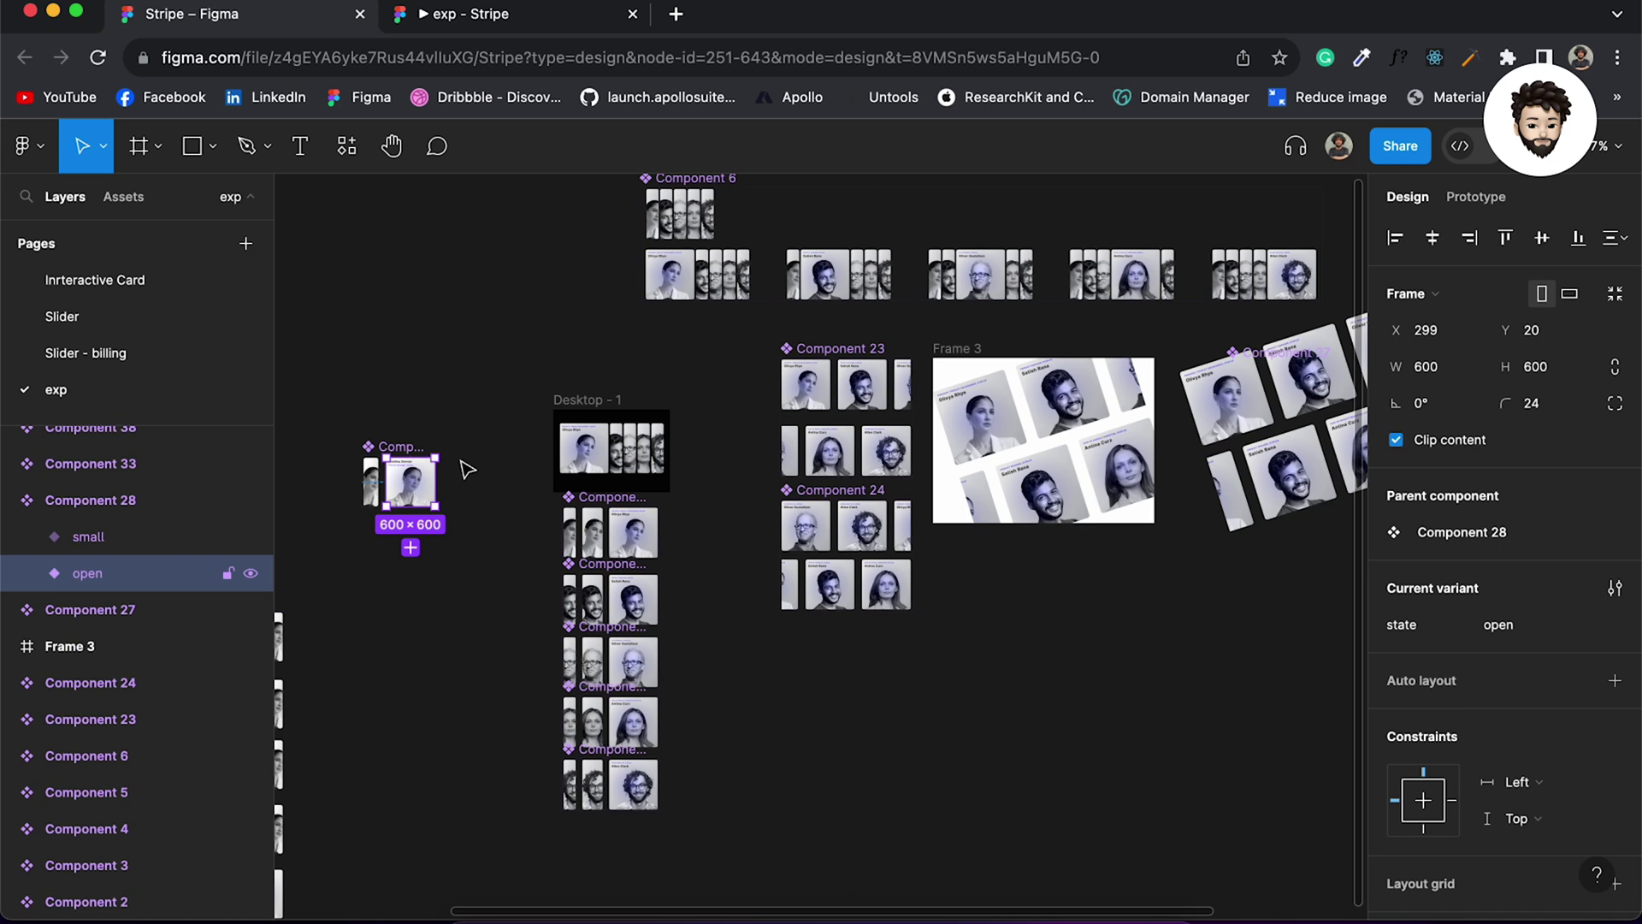
pyautogui.doubleClick(589, 461)
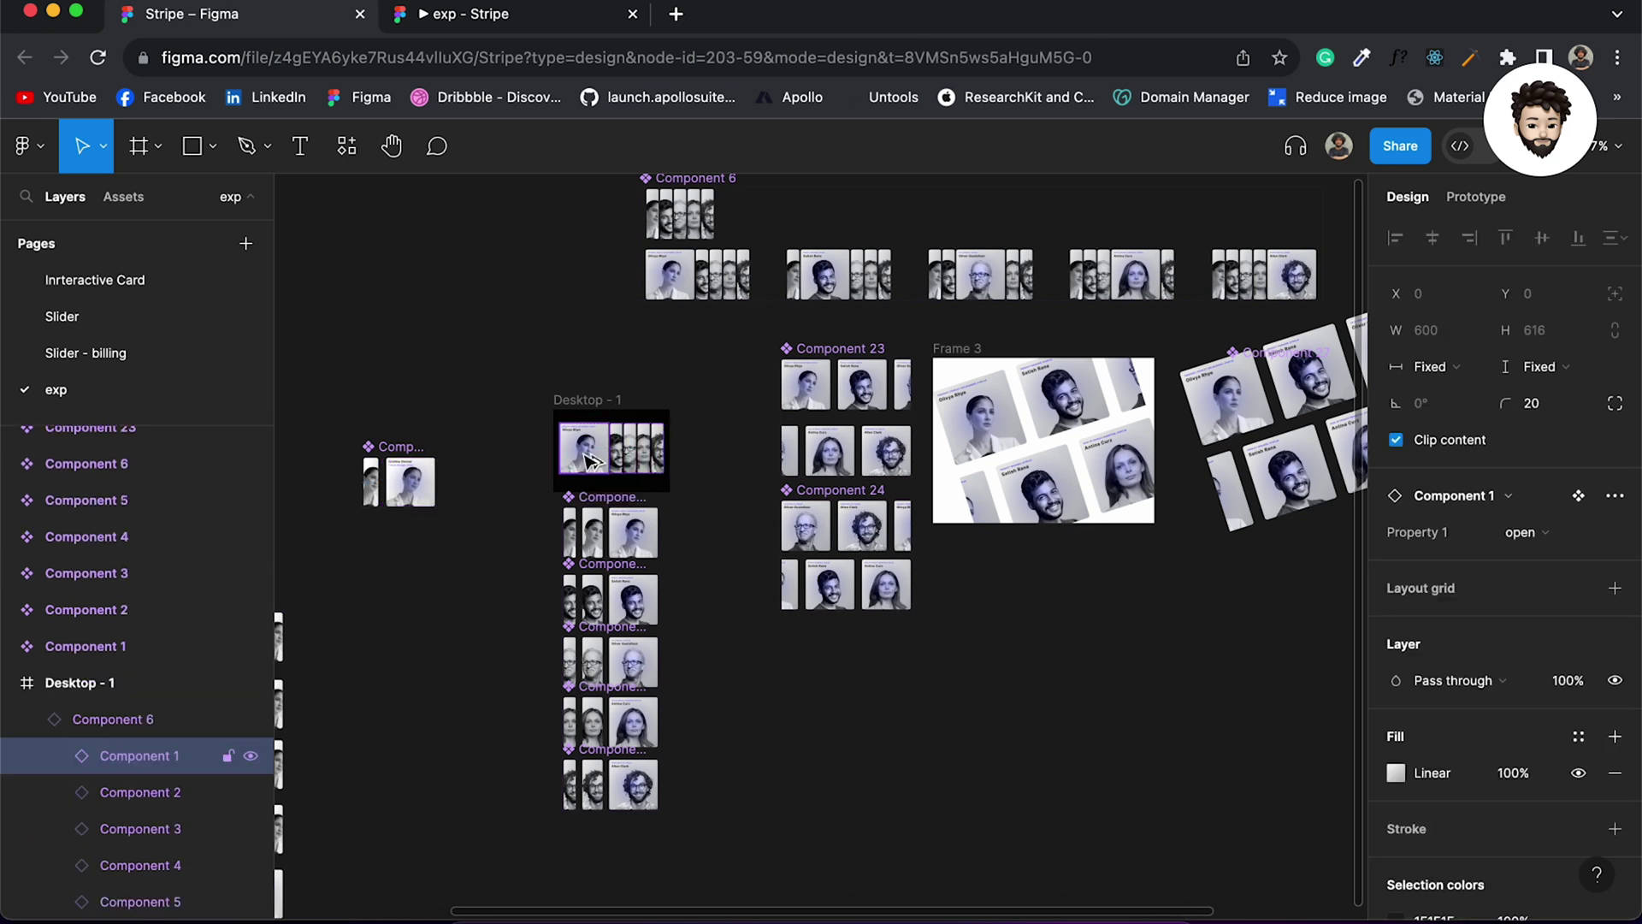
pyautogui.moveTo(588, 462); pyautogui.dragTo(823, 671)
pyautogui.scroll(10, 823, 672)
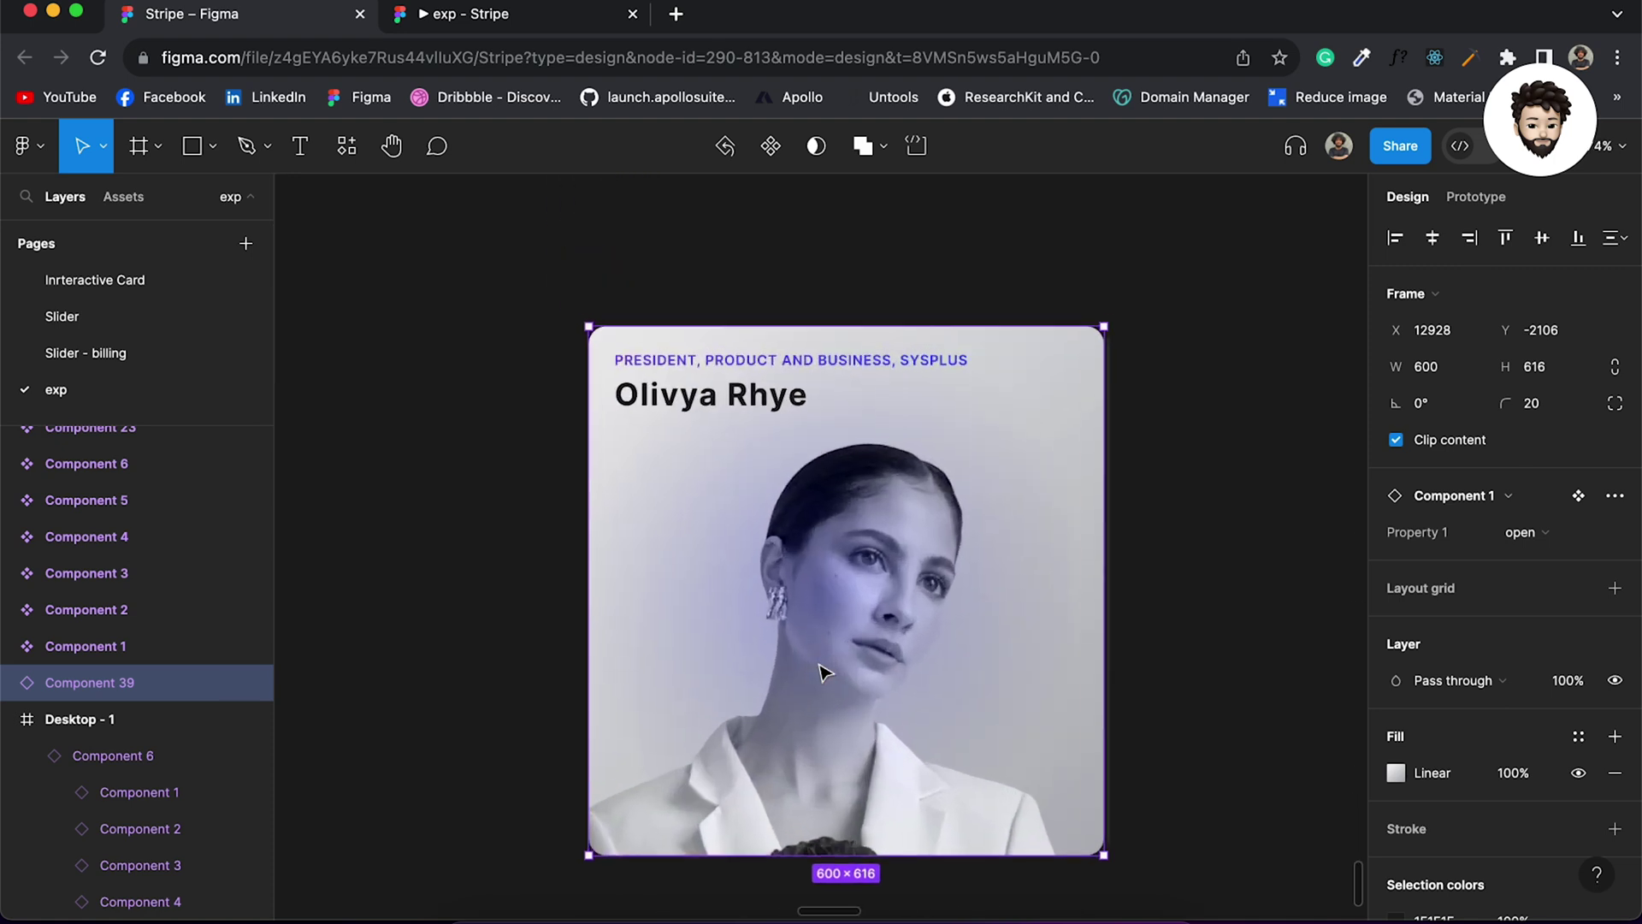
pyautogui.scroll(-2, 823, 659)
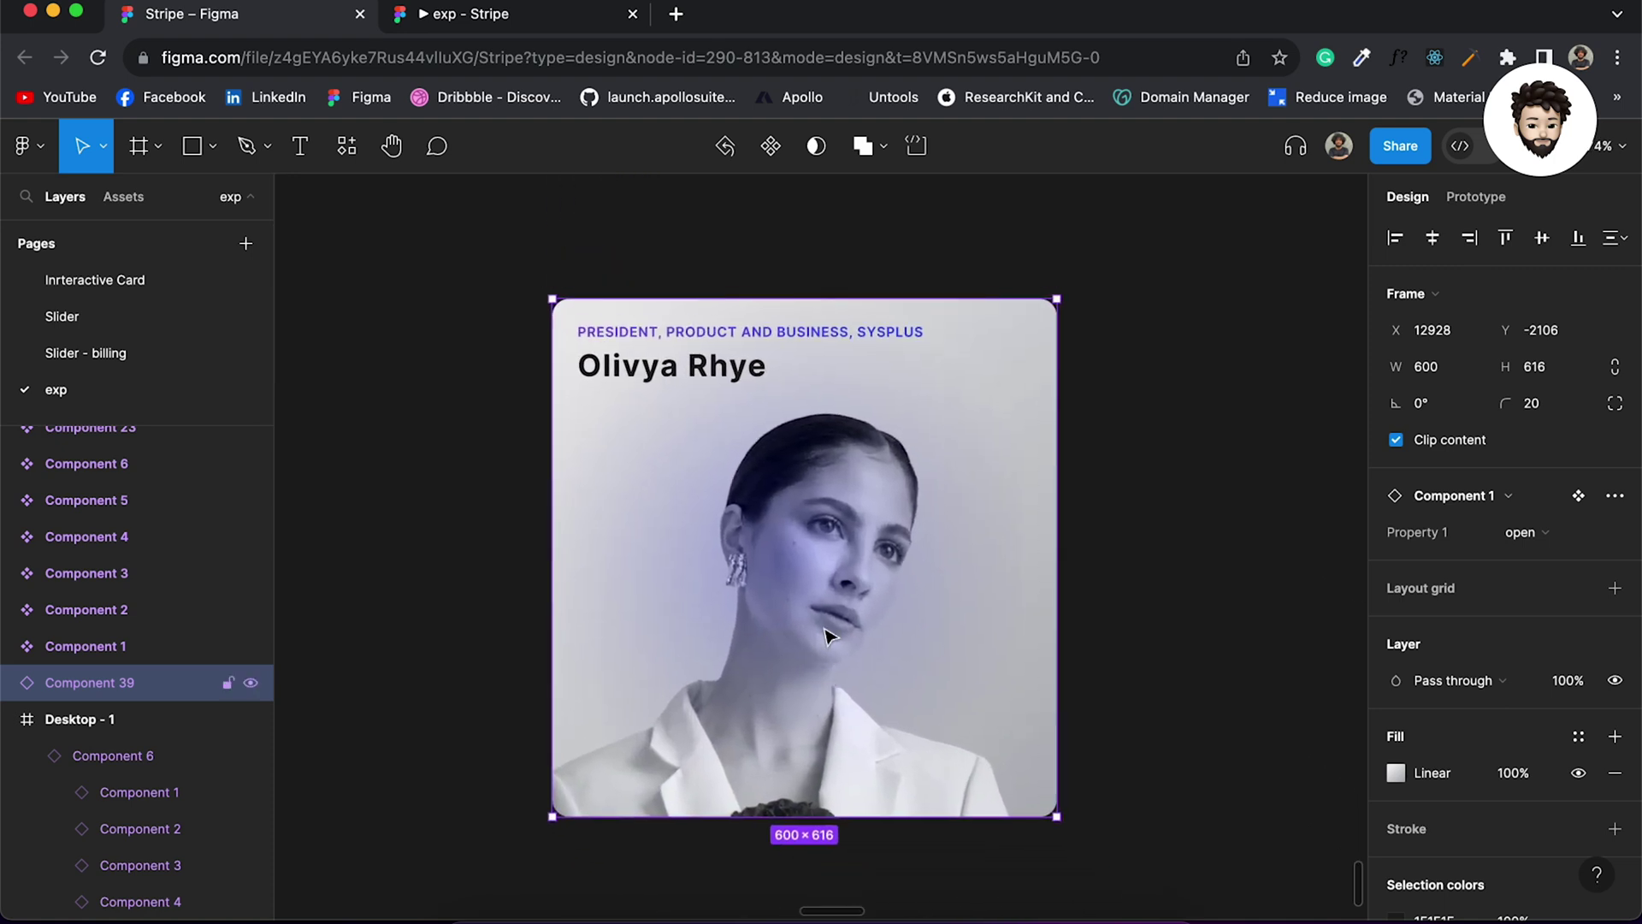
pyautogui.click(1156, 454)
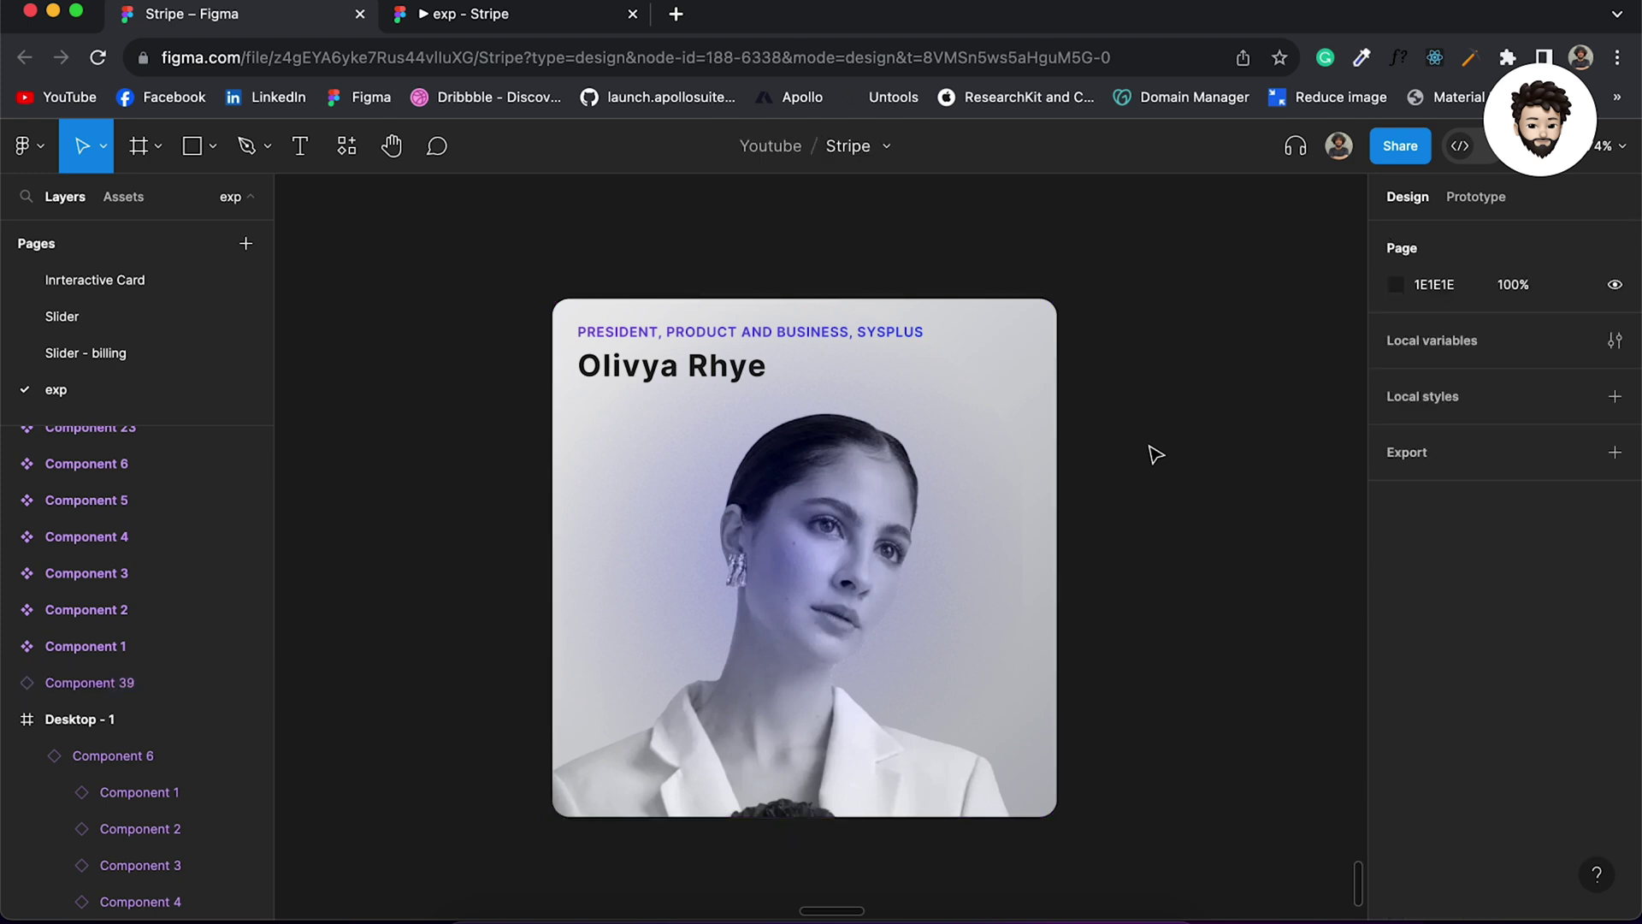
pyautogui.scroll(-3, 1156, 454)
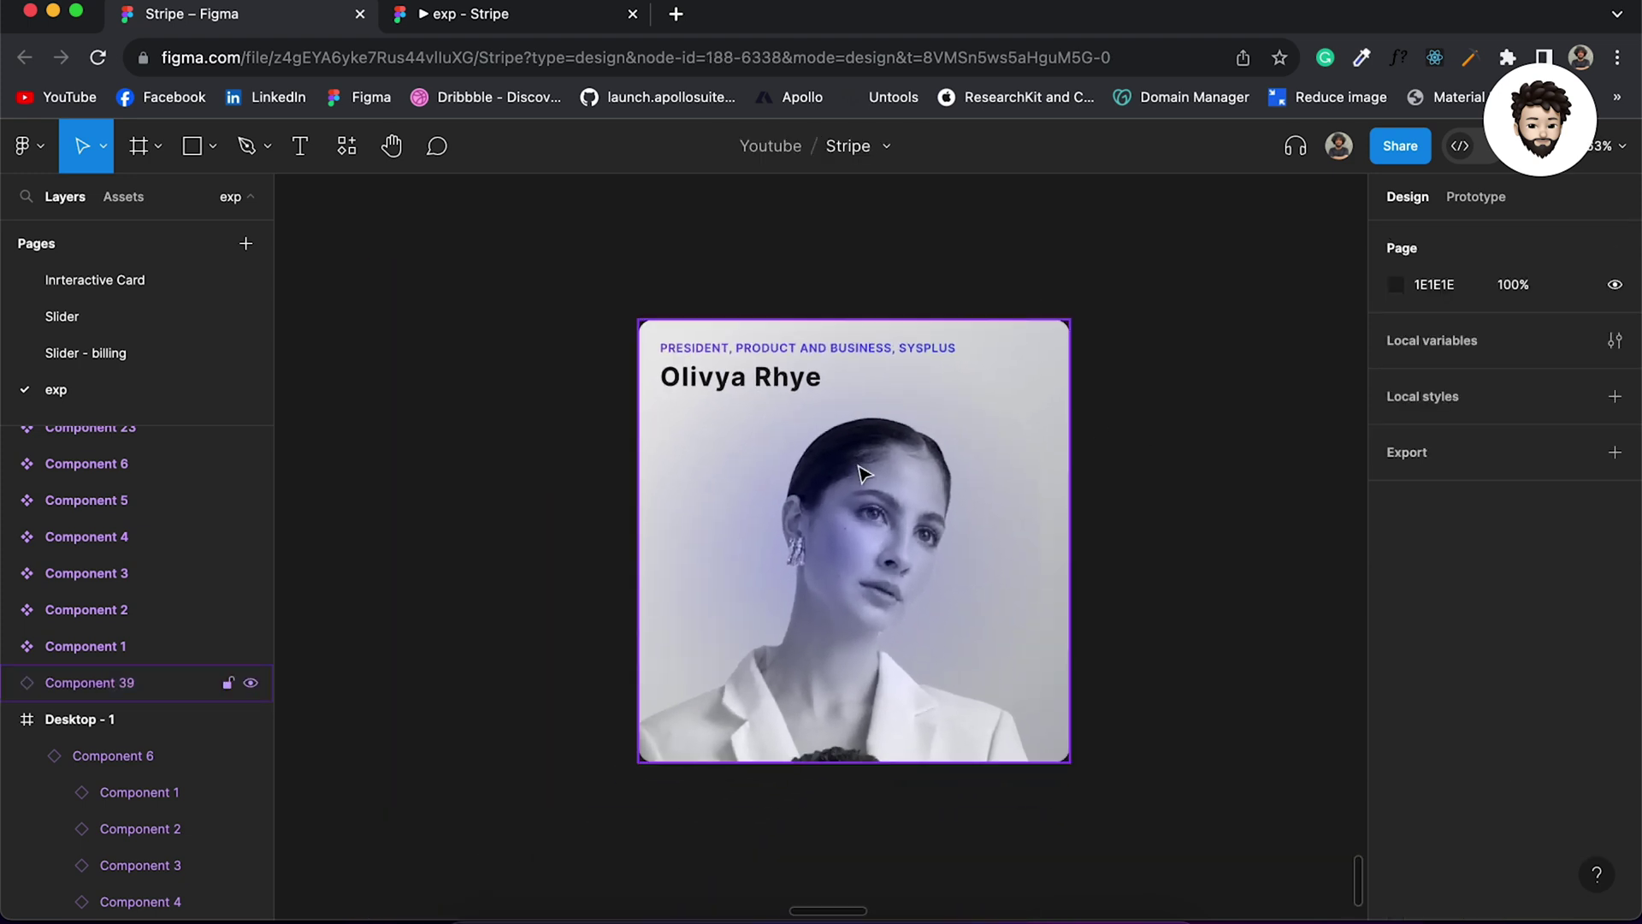
# Step: Inspect the card's nested Image and image 1 layers
pyautogui.doubleClick(856, 594)
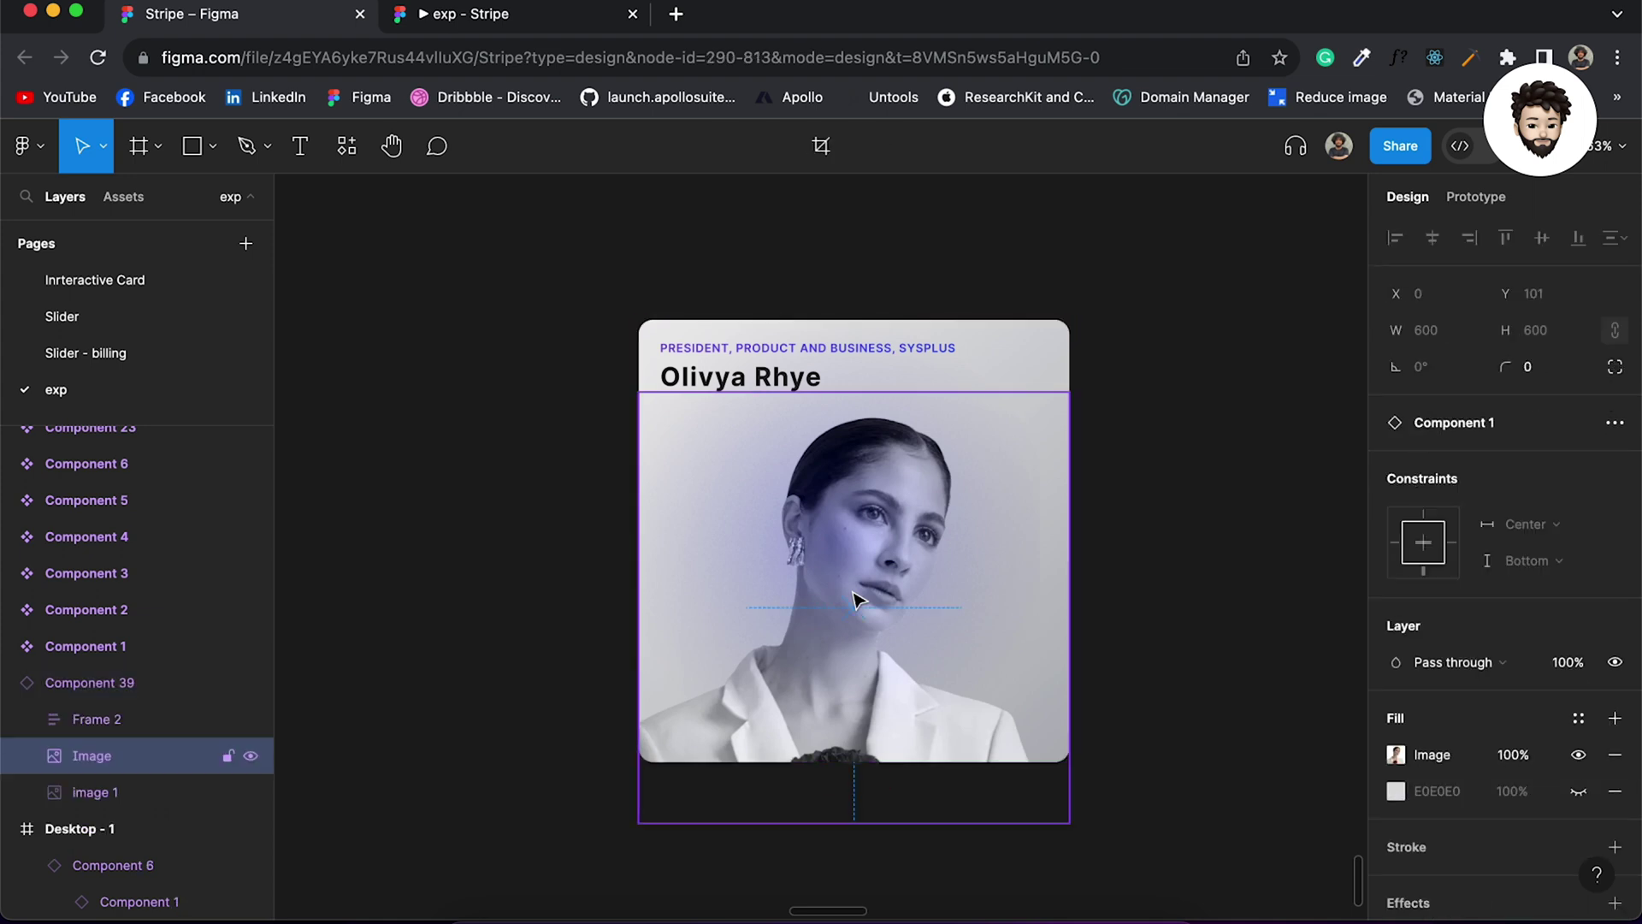
pyautogui.click(183, 791)
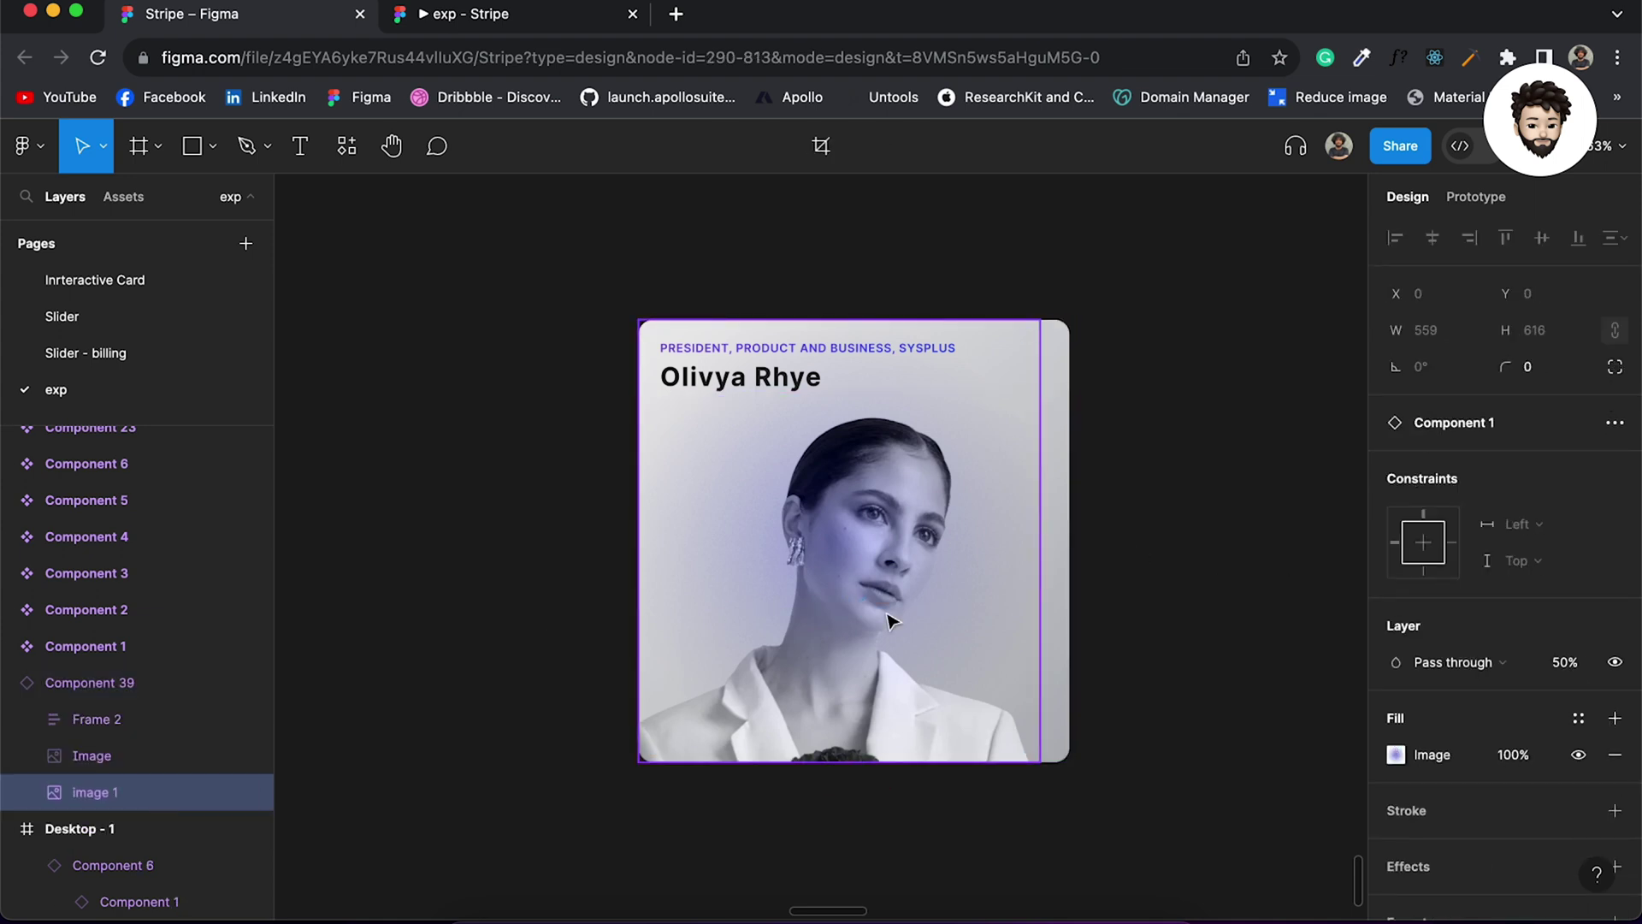
pyautogui.click(173, 758)
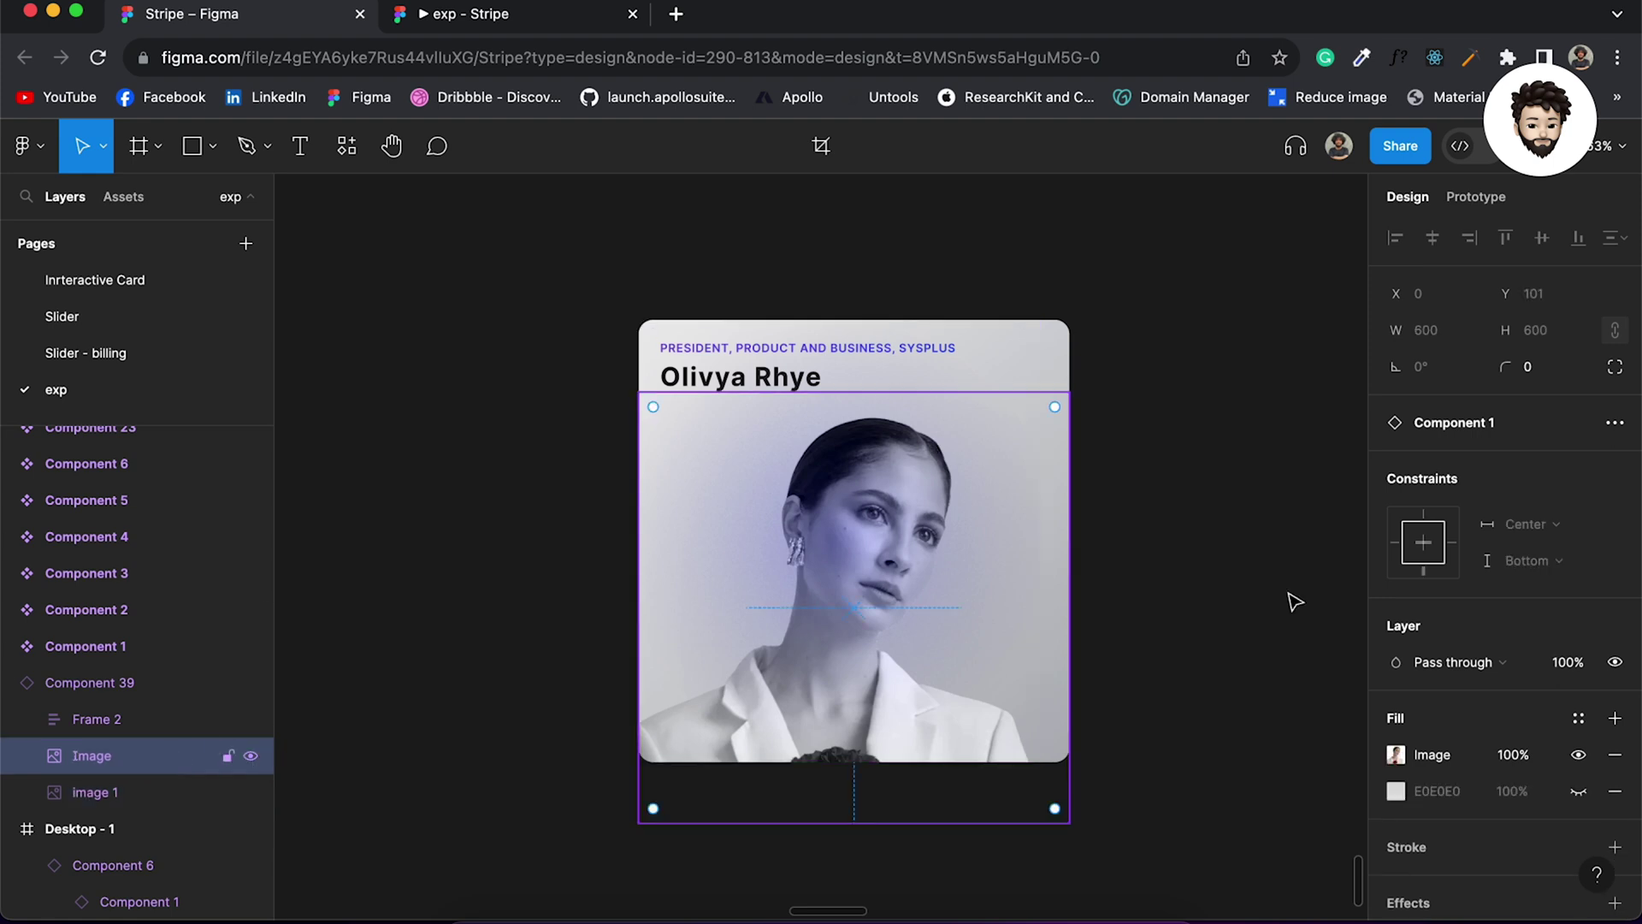
pyautogui.click(1209, 513)
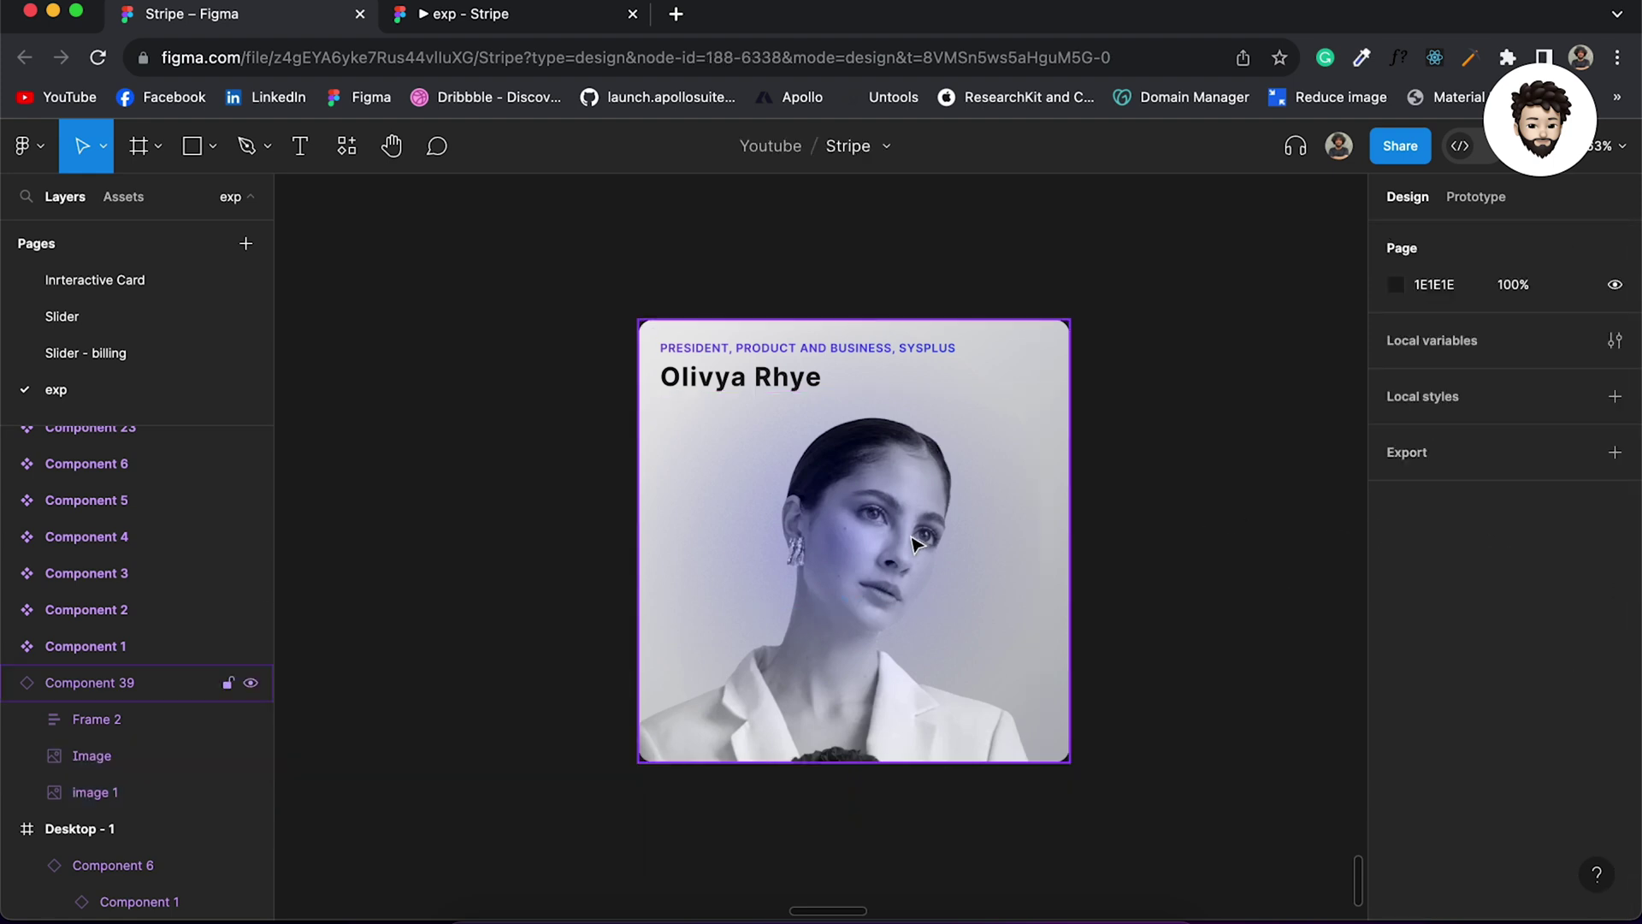
# Step: Detach Component 39 from its main component with Ctrl+Alt+B, leaving a plain frame
pyautogui.click(919, 543)
pyautogui.press('super+alt+b')
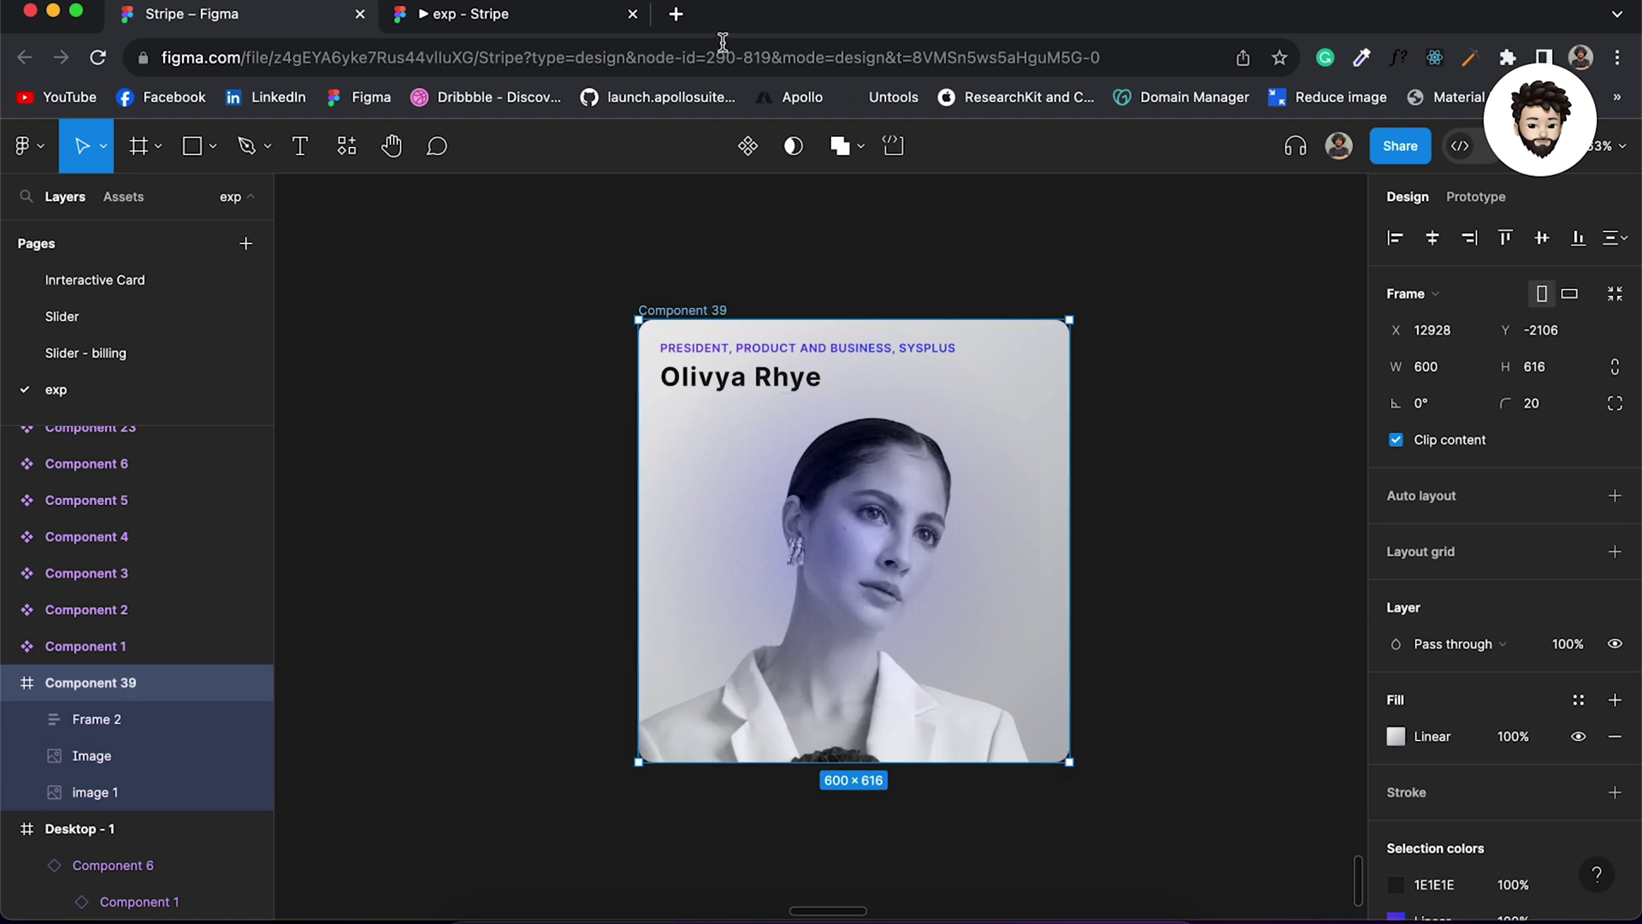
pyautogui.click(562, 346)
pyautogui.click(710, 311)
pyautogui.click(124, 751)
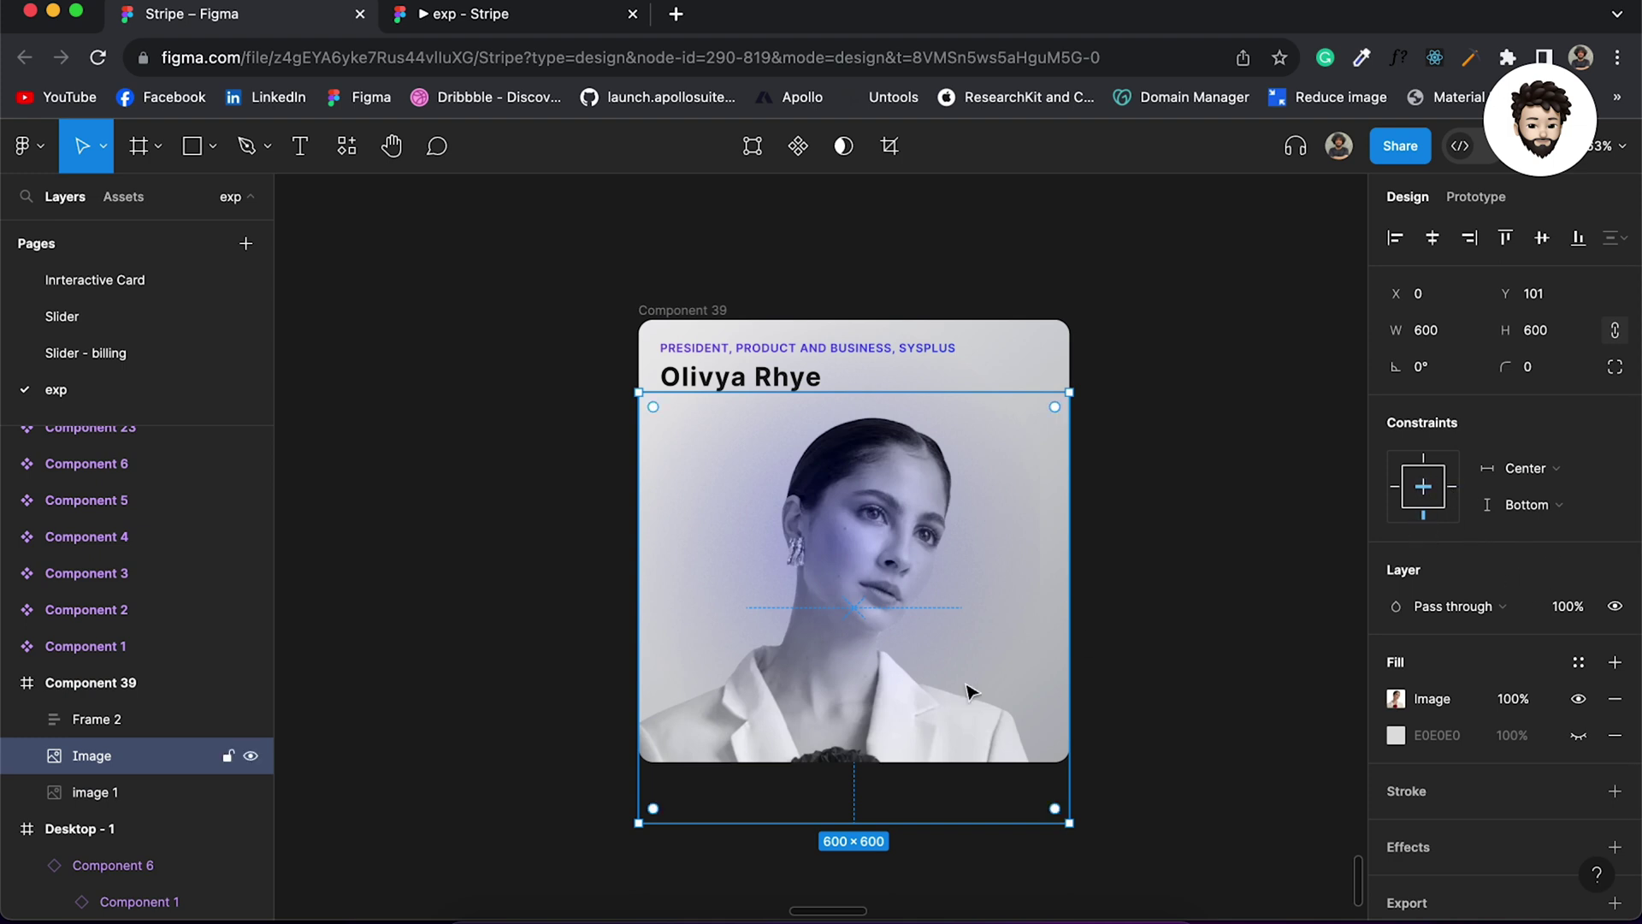
pyautogui.click(1225, 555)
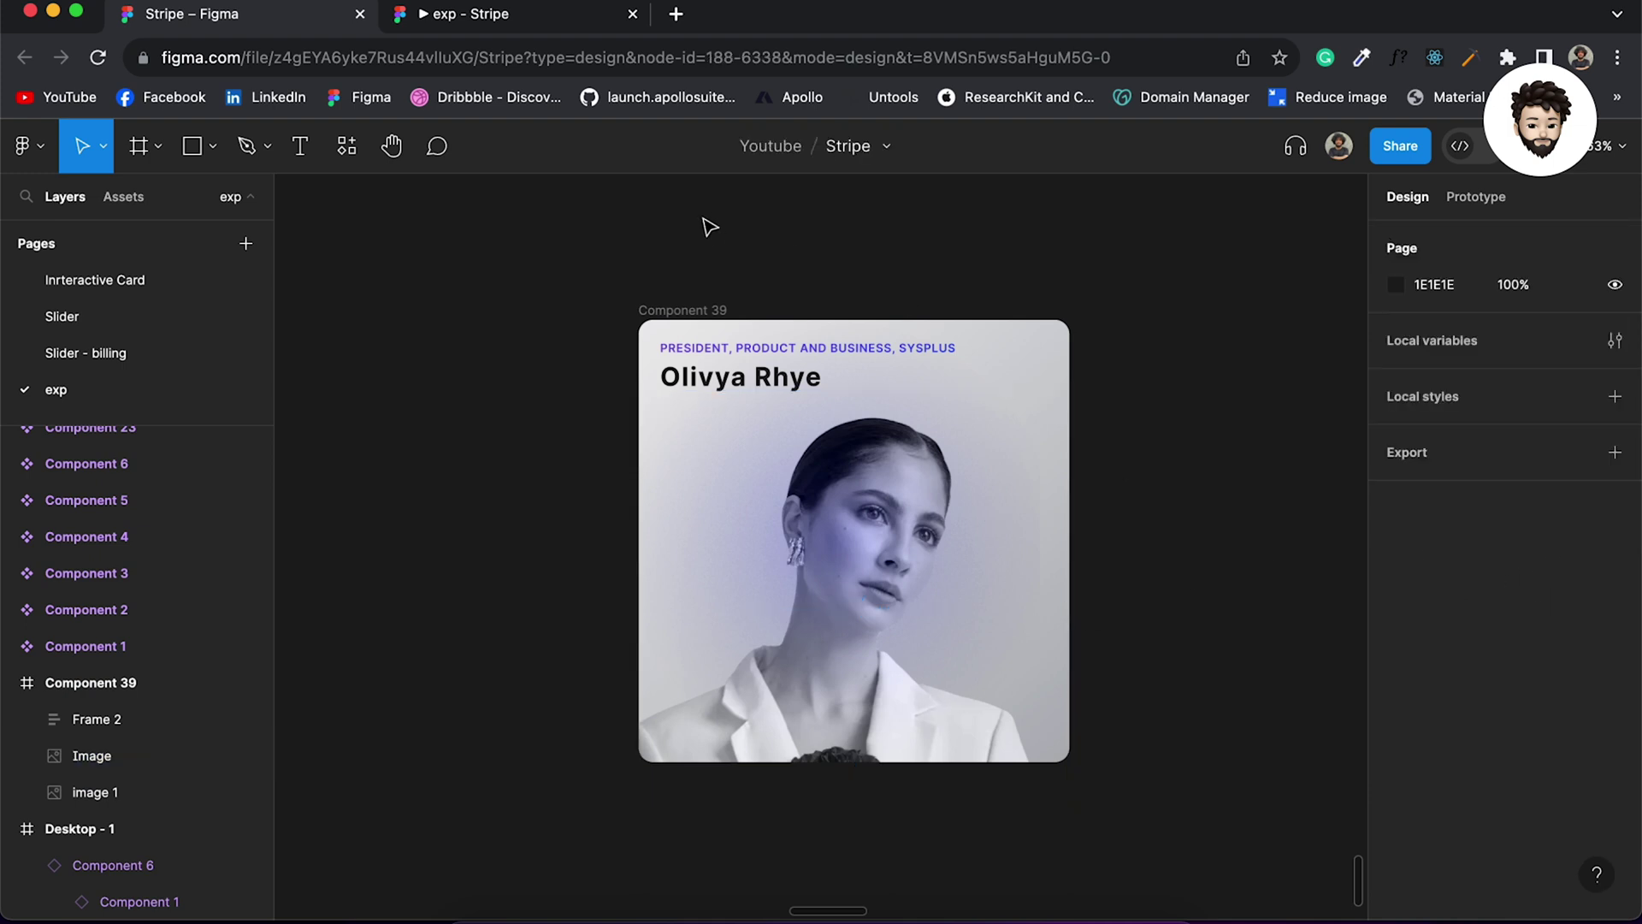
pyautogui.click(717, 311)
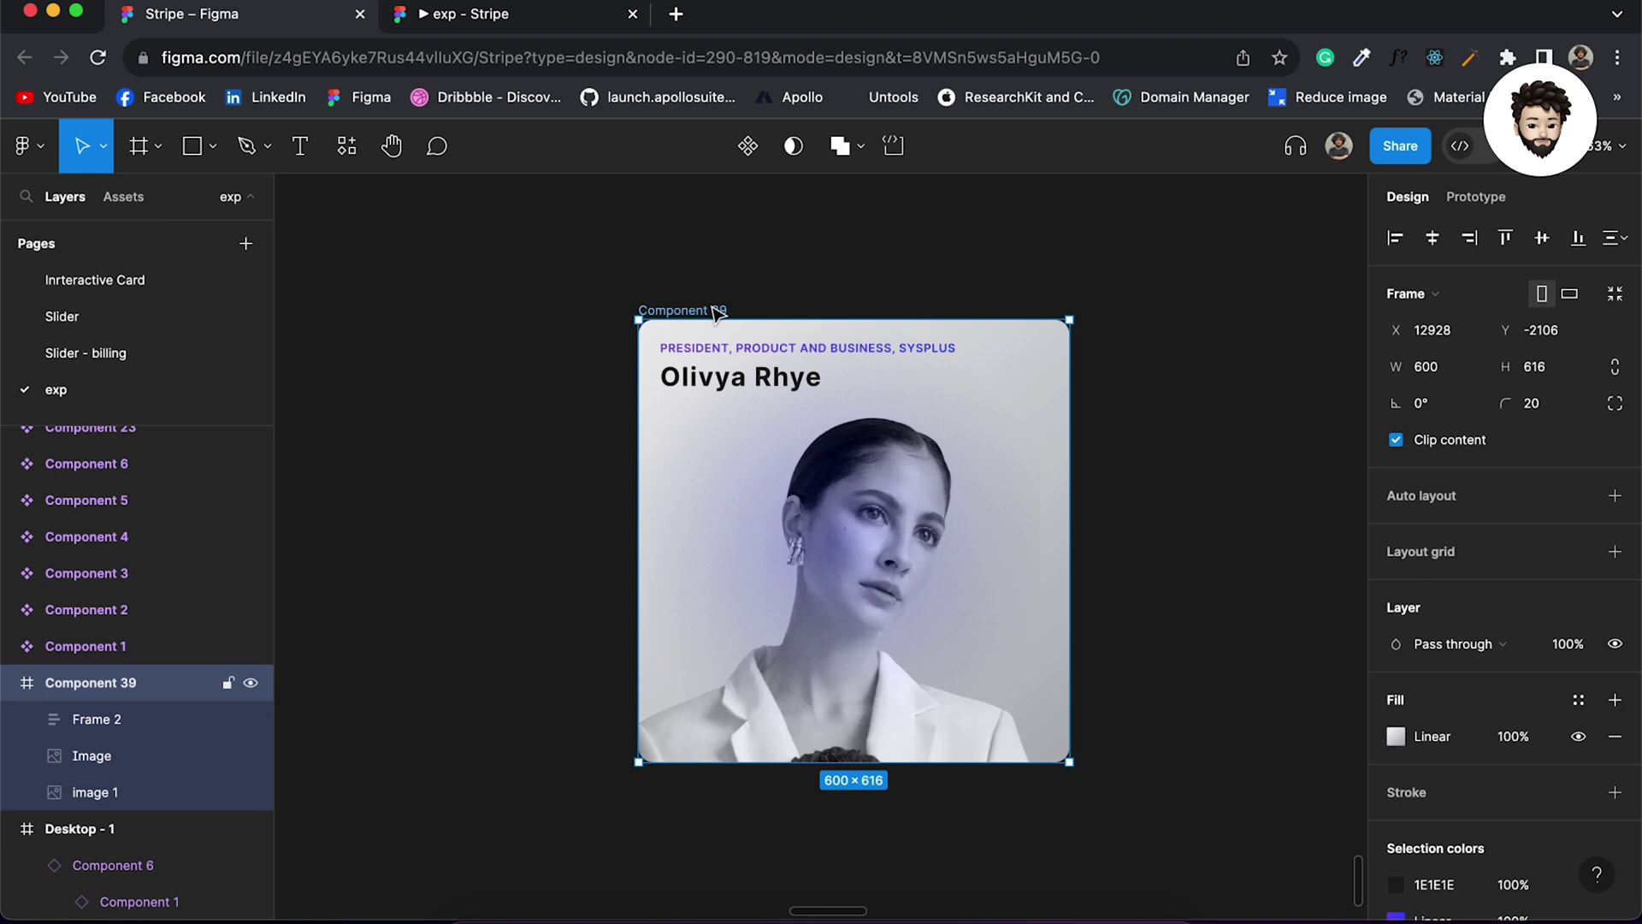
# Step: Duplicate Component 39 to the right as Component 40, narrowing it and placing it alongside
pyautogui.scroll(-3, 717, 312)
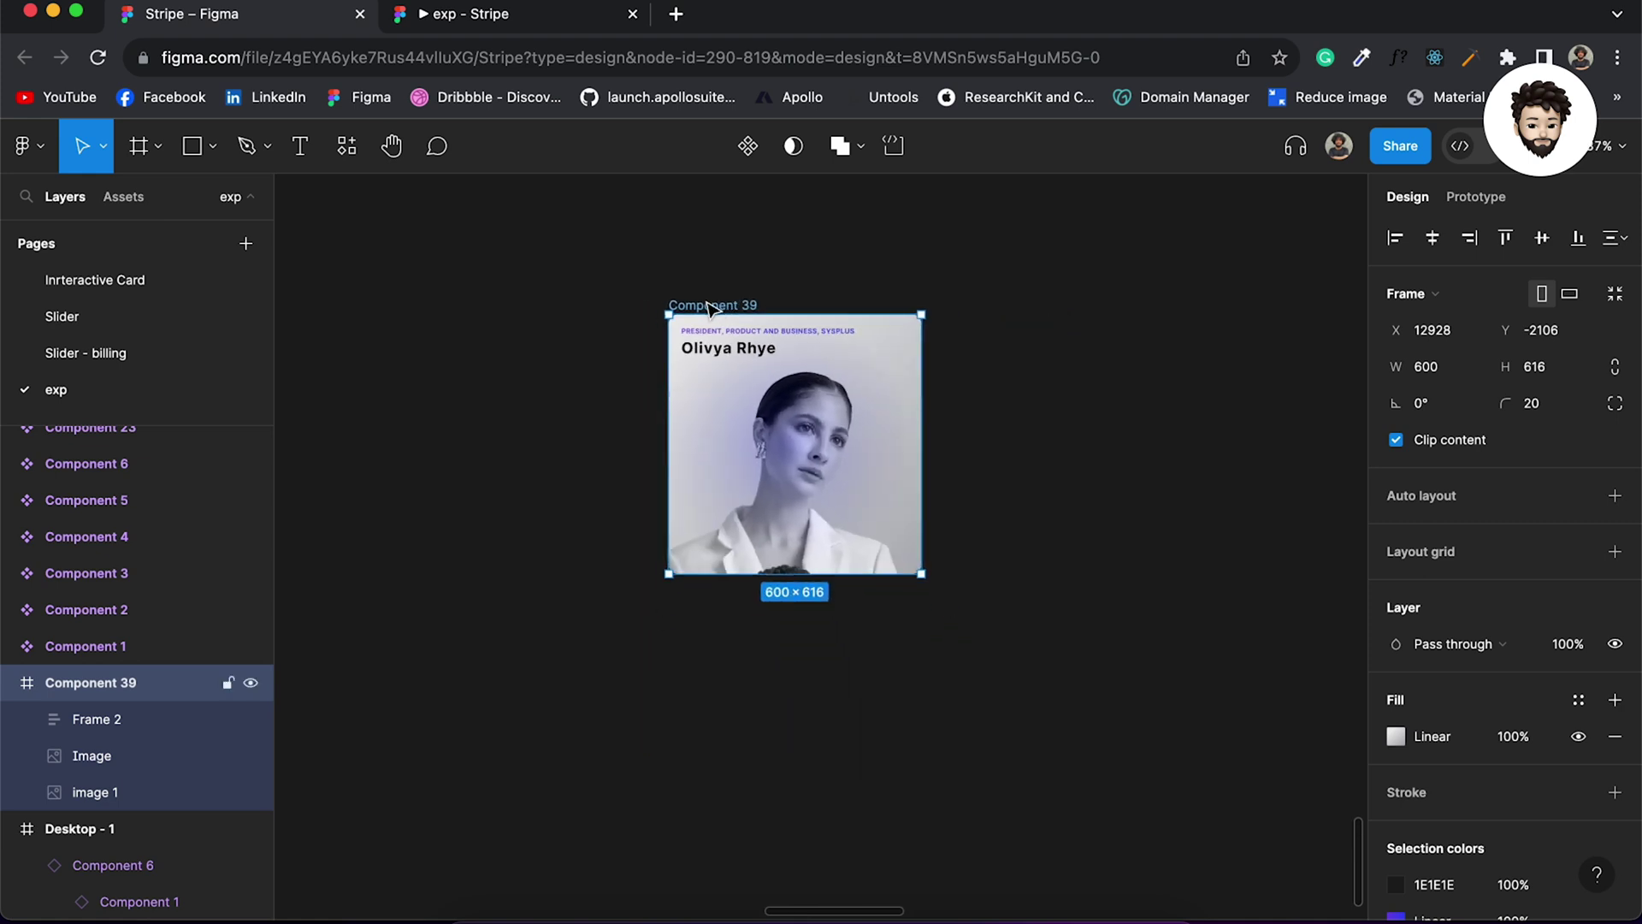
pyautogui.moveTo(712, 309); pyautogui.dragTo(1015, 309)
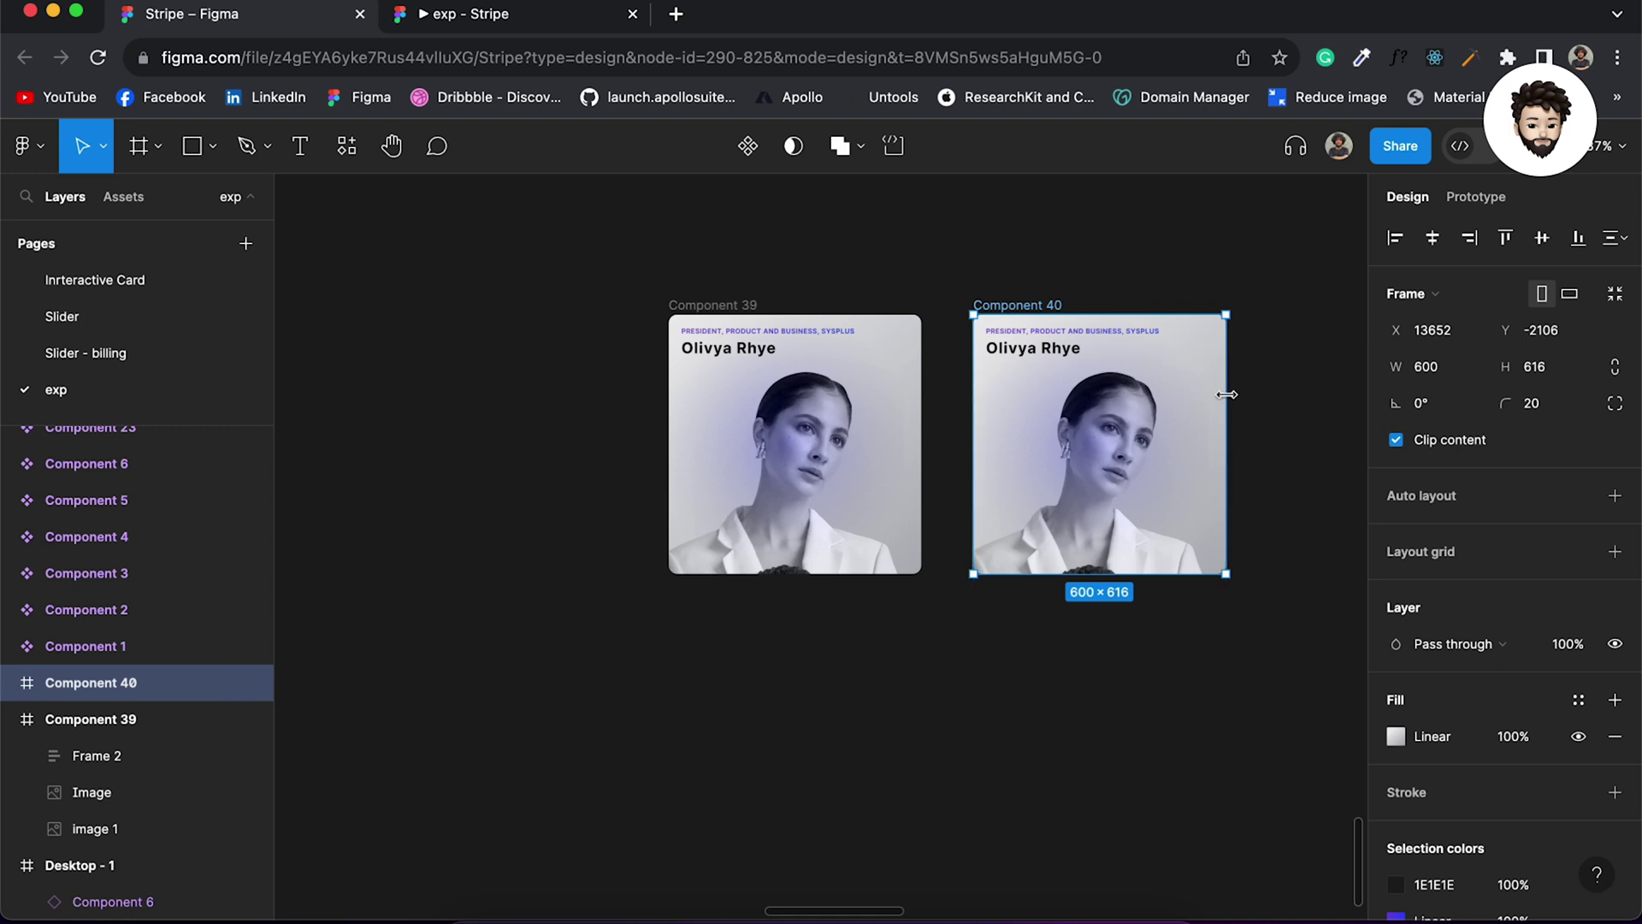
pyautogui.moveTo(1227, 395); pyautogui.dragTo(1088, 396)
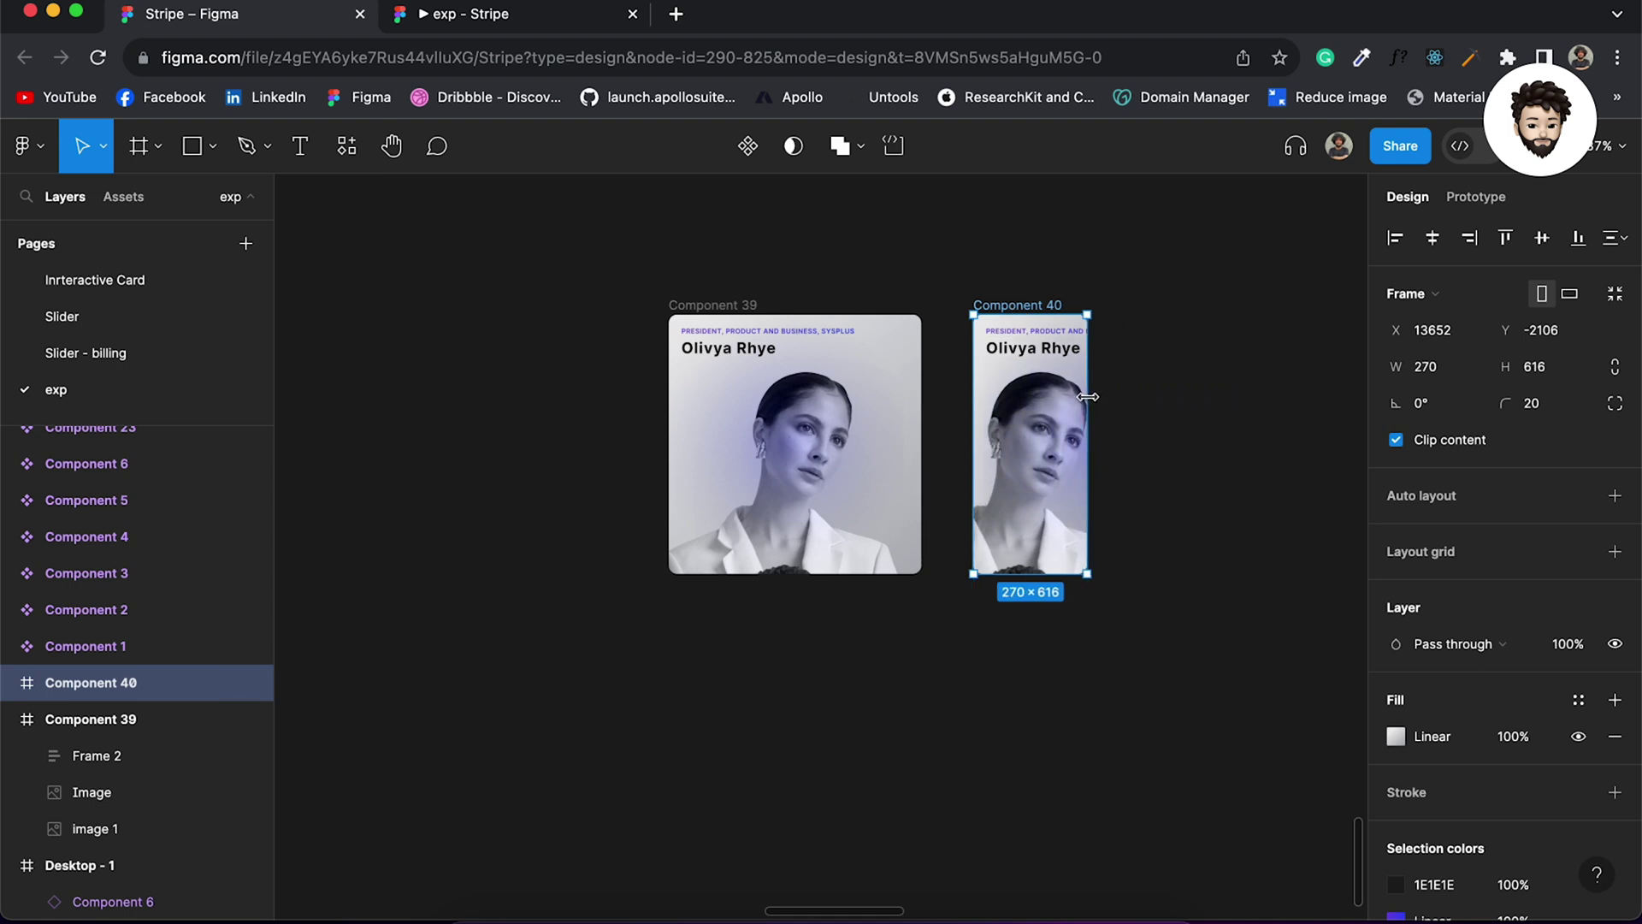
pyautogui.click(1194, 430)
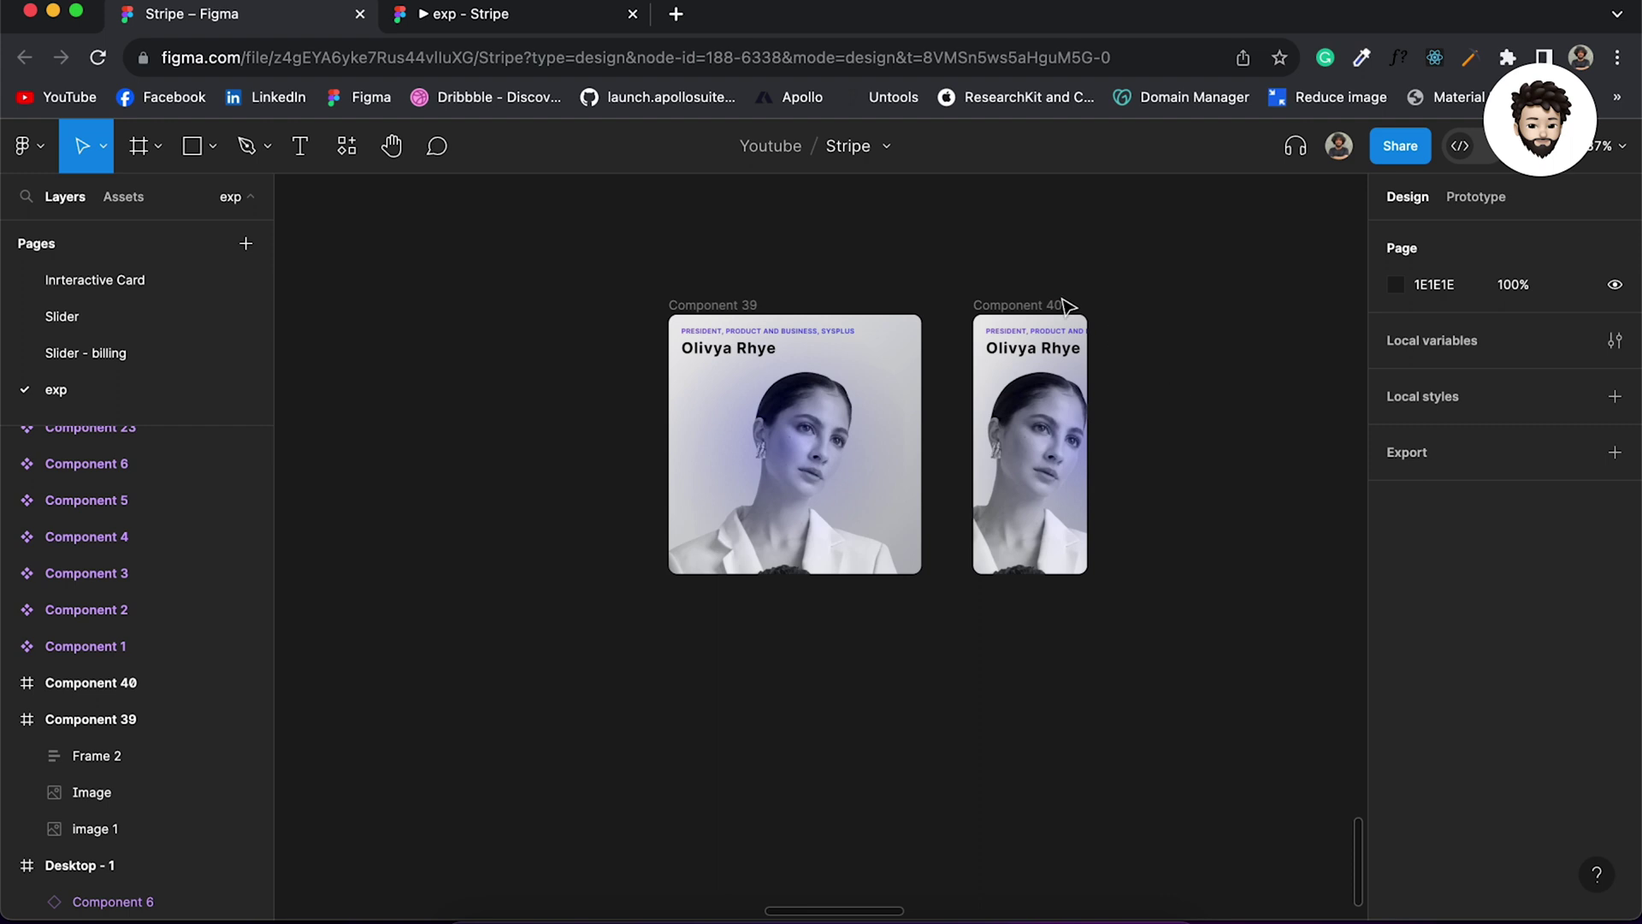
pyautogui.moveTo(1020, 307); pyautogui.dragTo(999, 306)
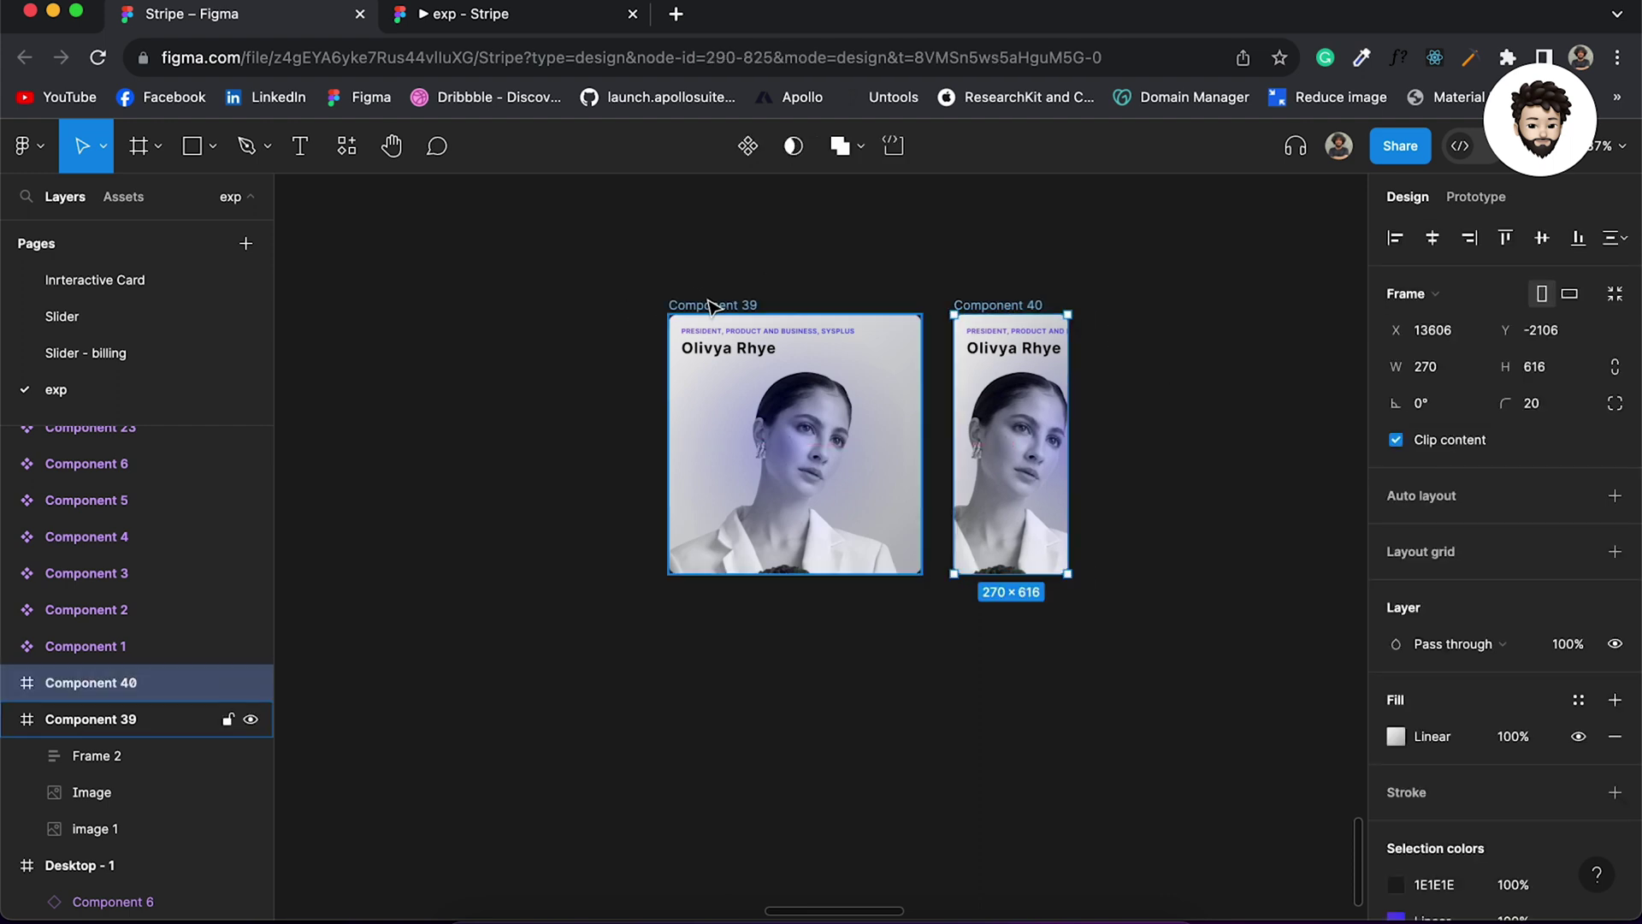
# Step: Set Component 40's width to exactly 180
pyautogui.click(710, 305)
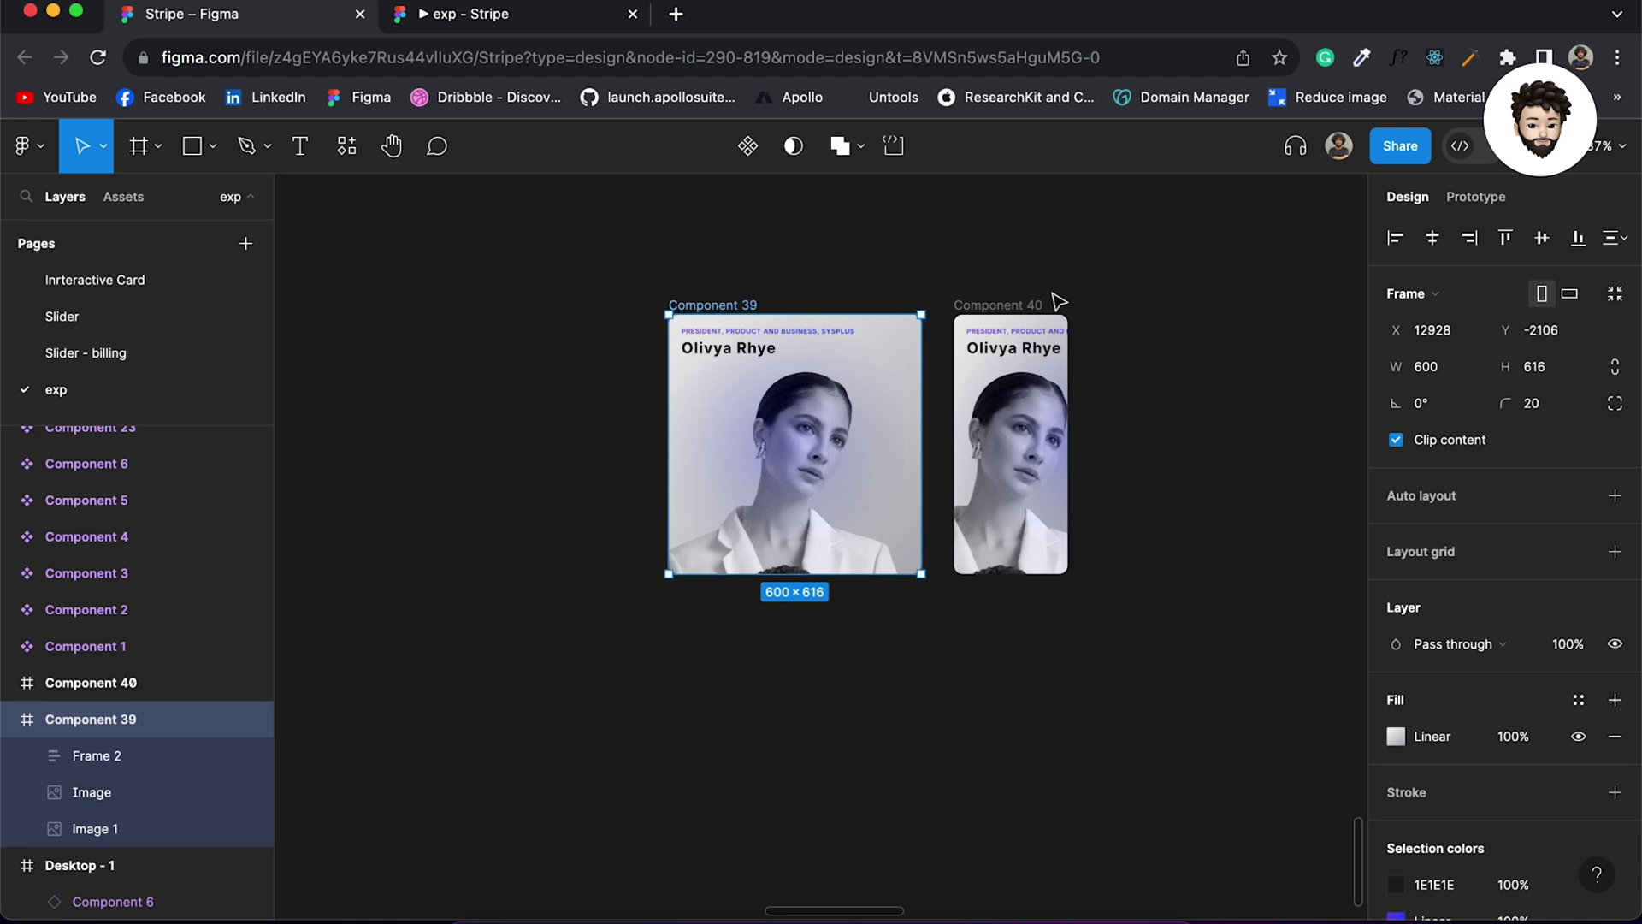
pyautogui.click(1007, 305)
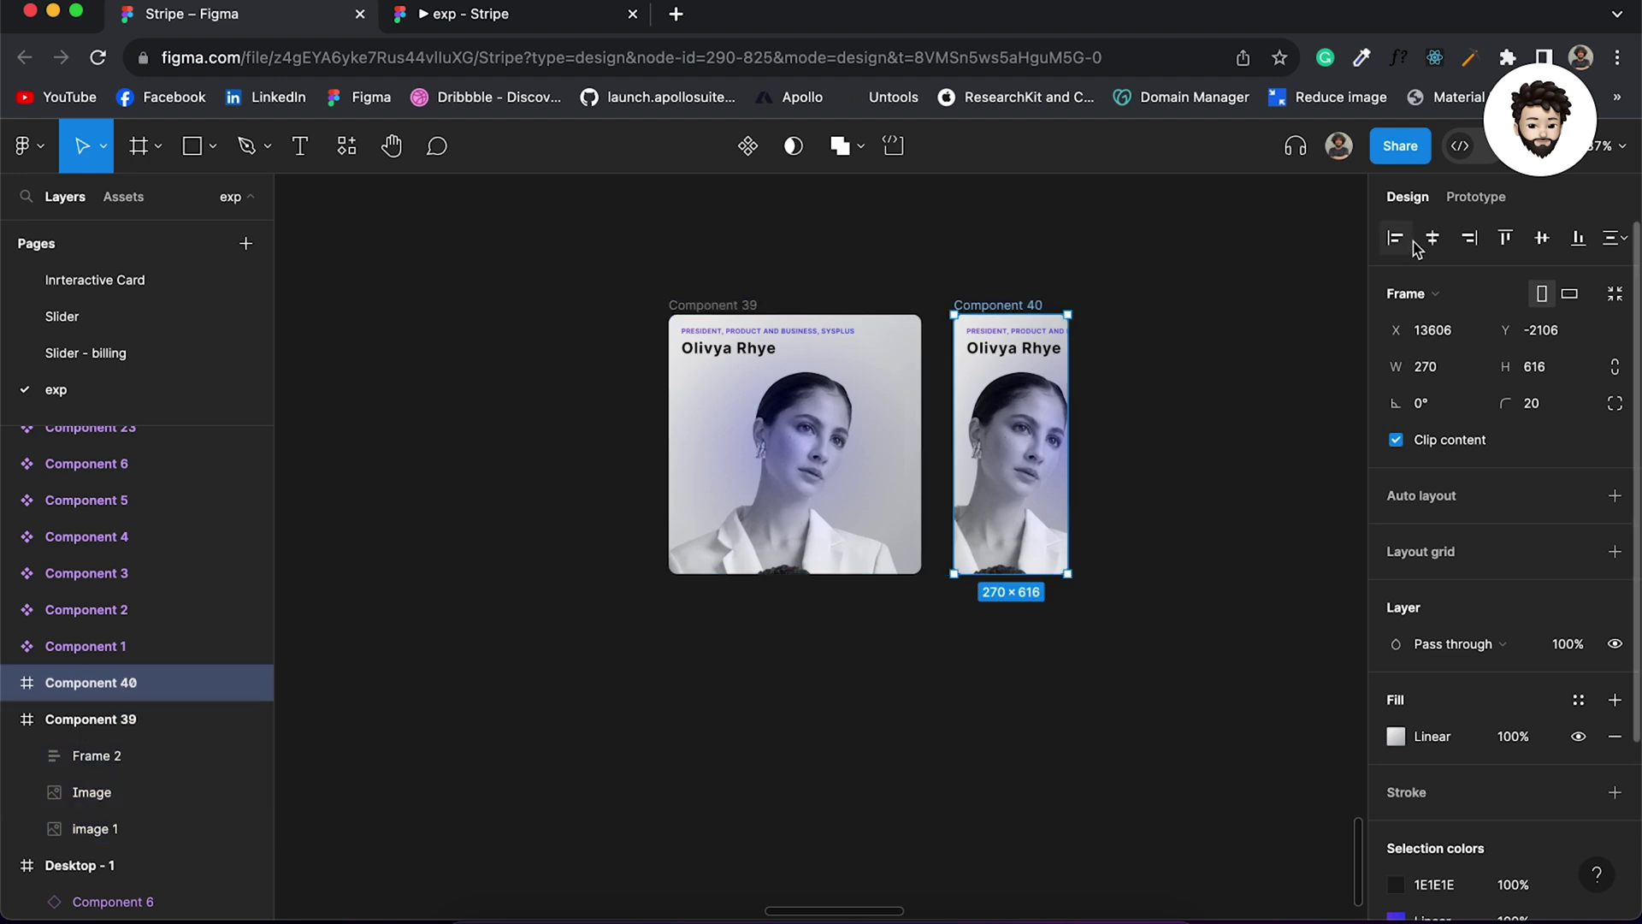
pyautogui.click(1446, 372)
pyautogui.write('180')
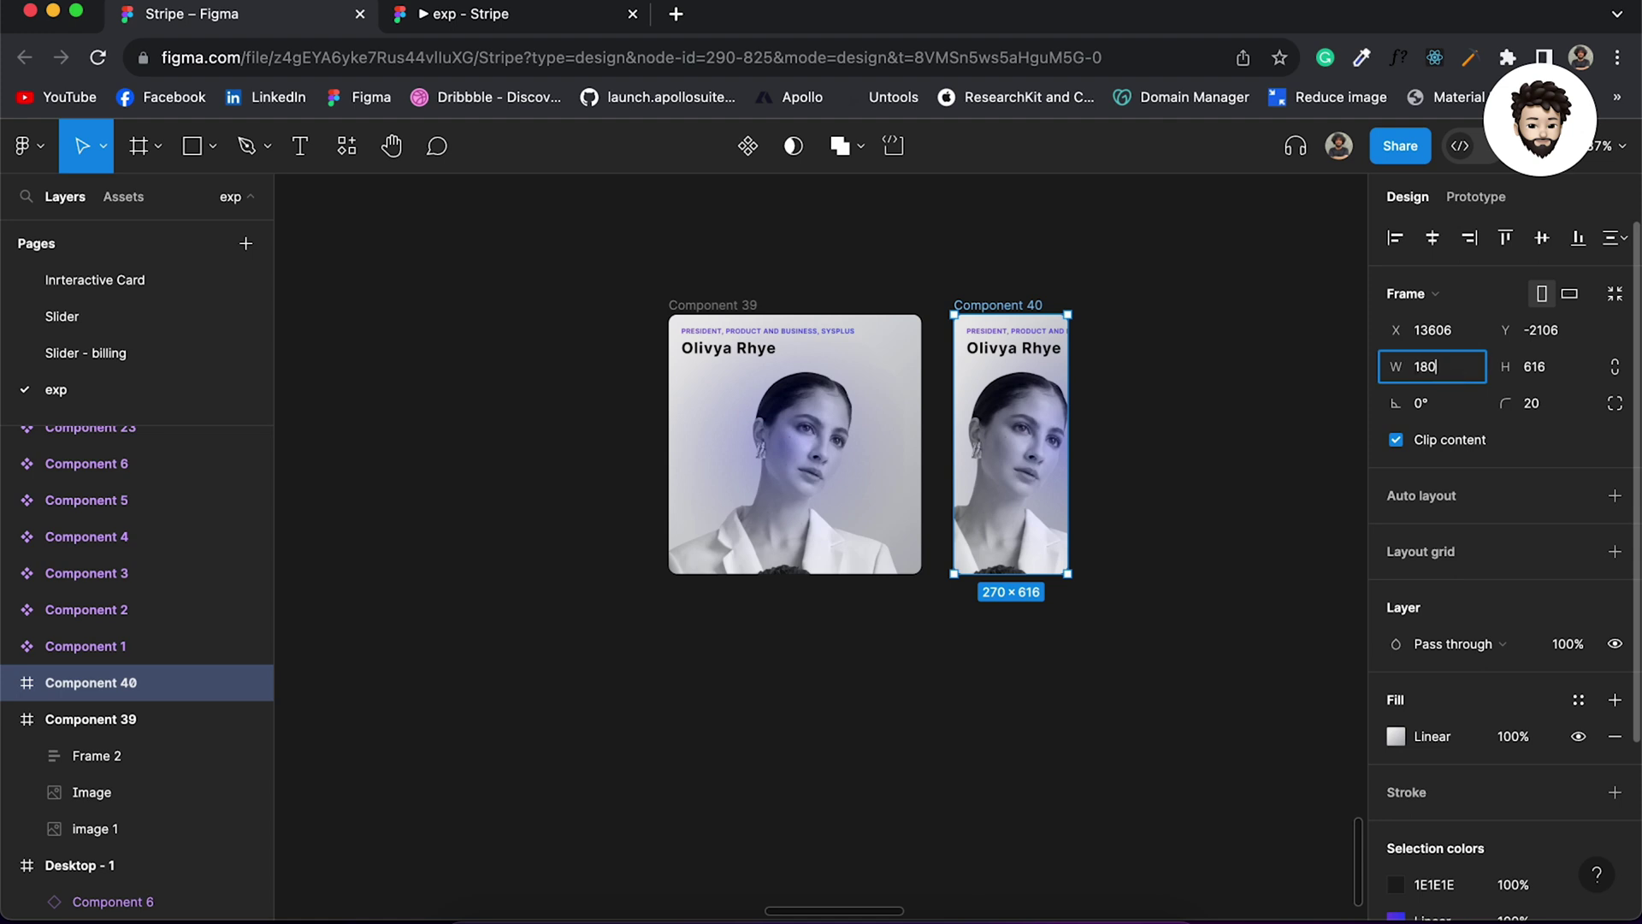
pyautogui.press('Return')
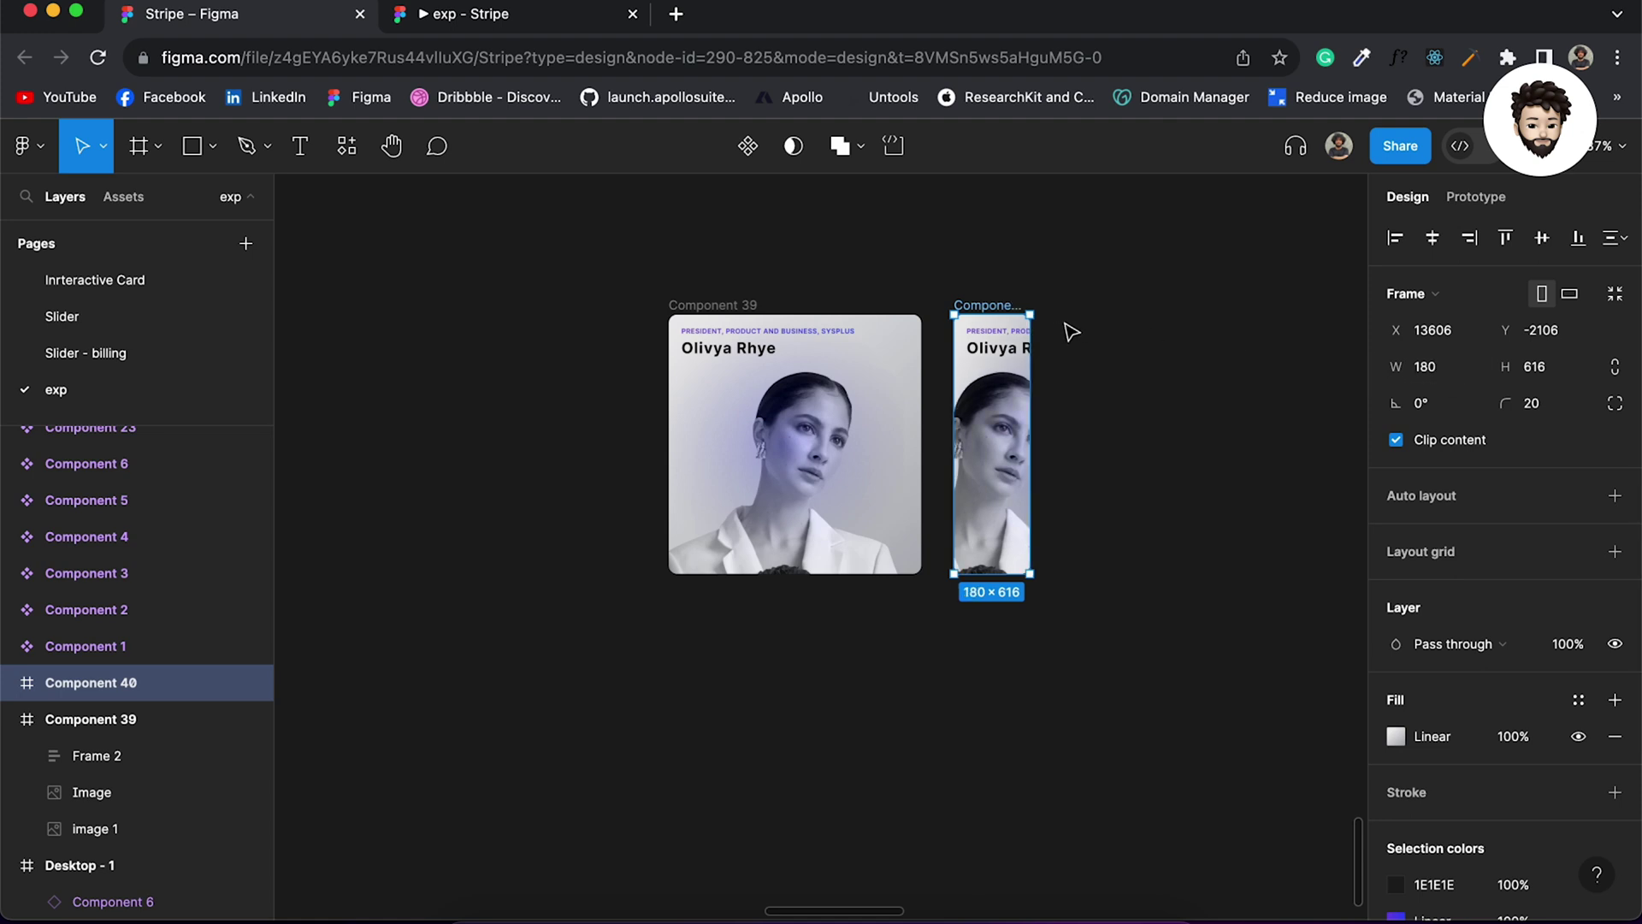
# Step: Hide Frame 2 and turn off image 1's image fill in Component 40
pyautogui.click(1035, 340)
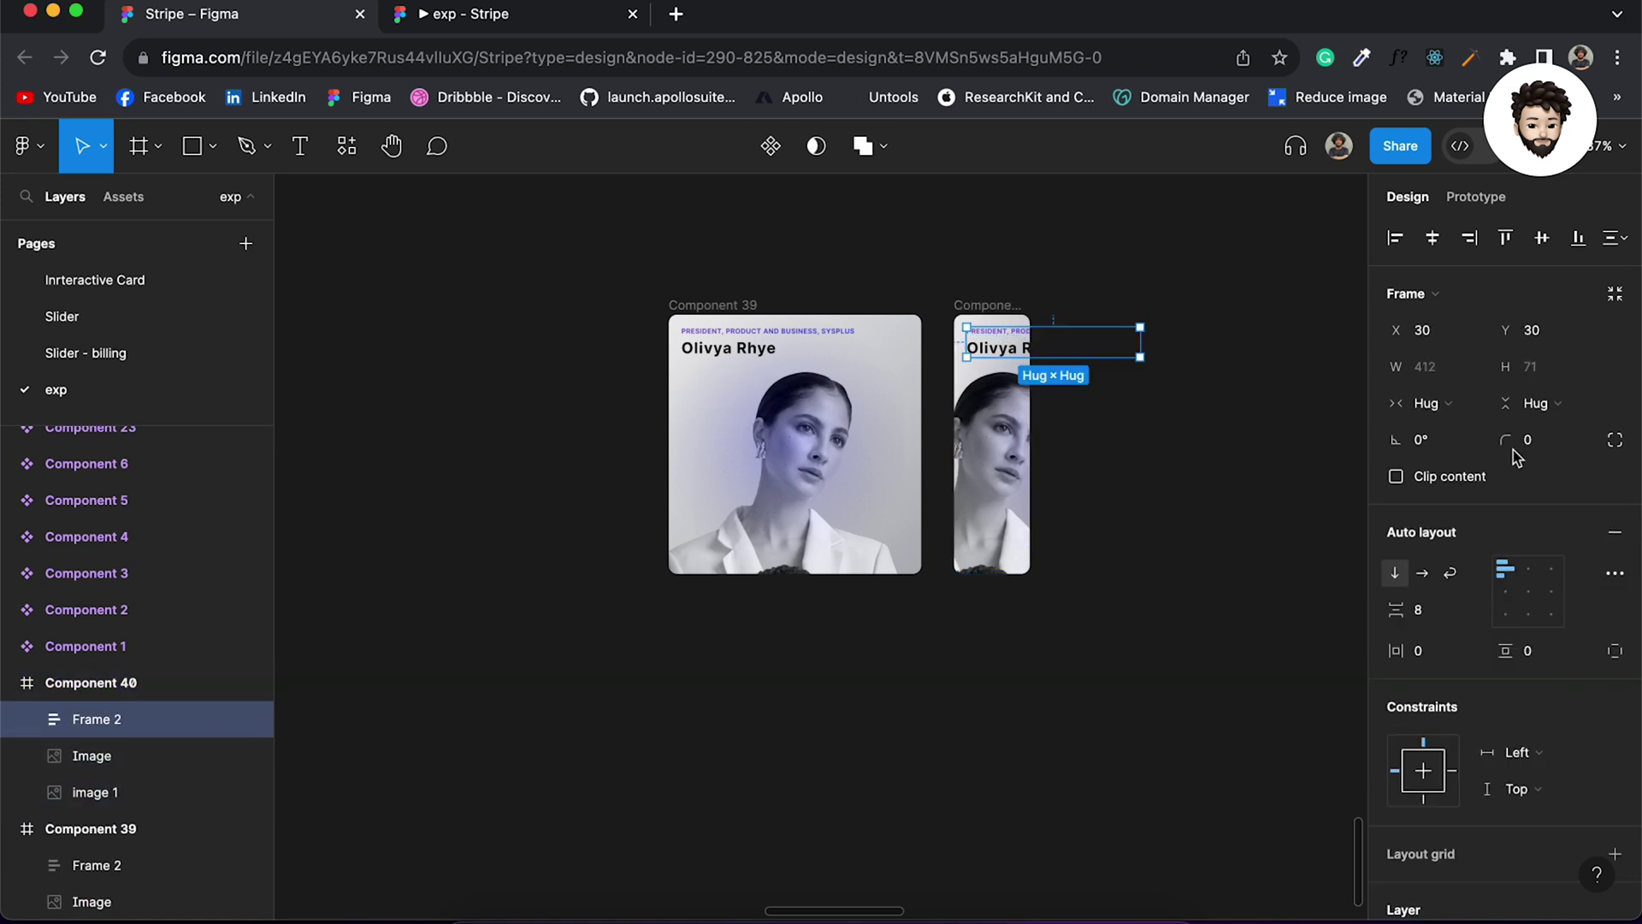
pyautogui.scroll(-3, 1611, 724)
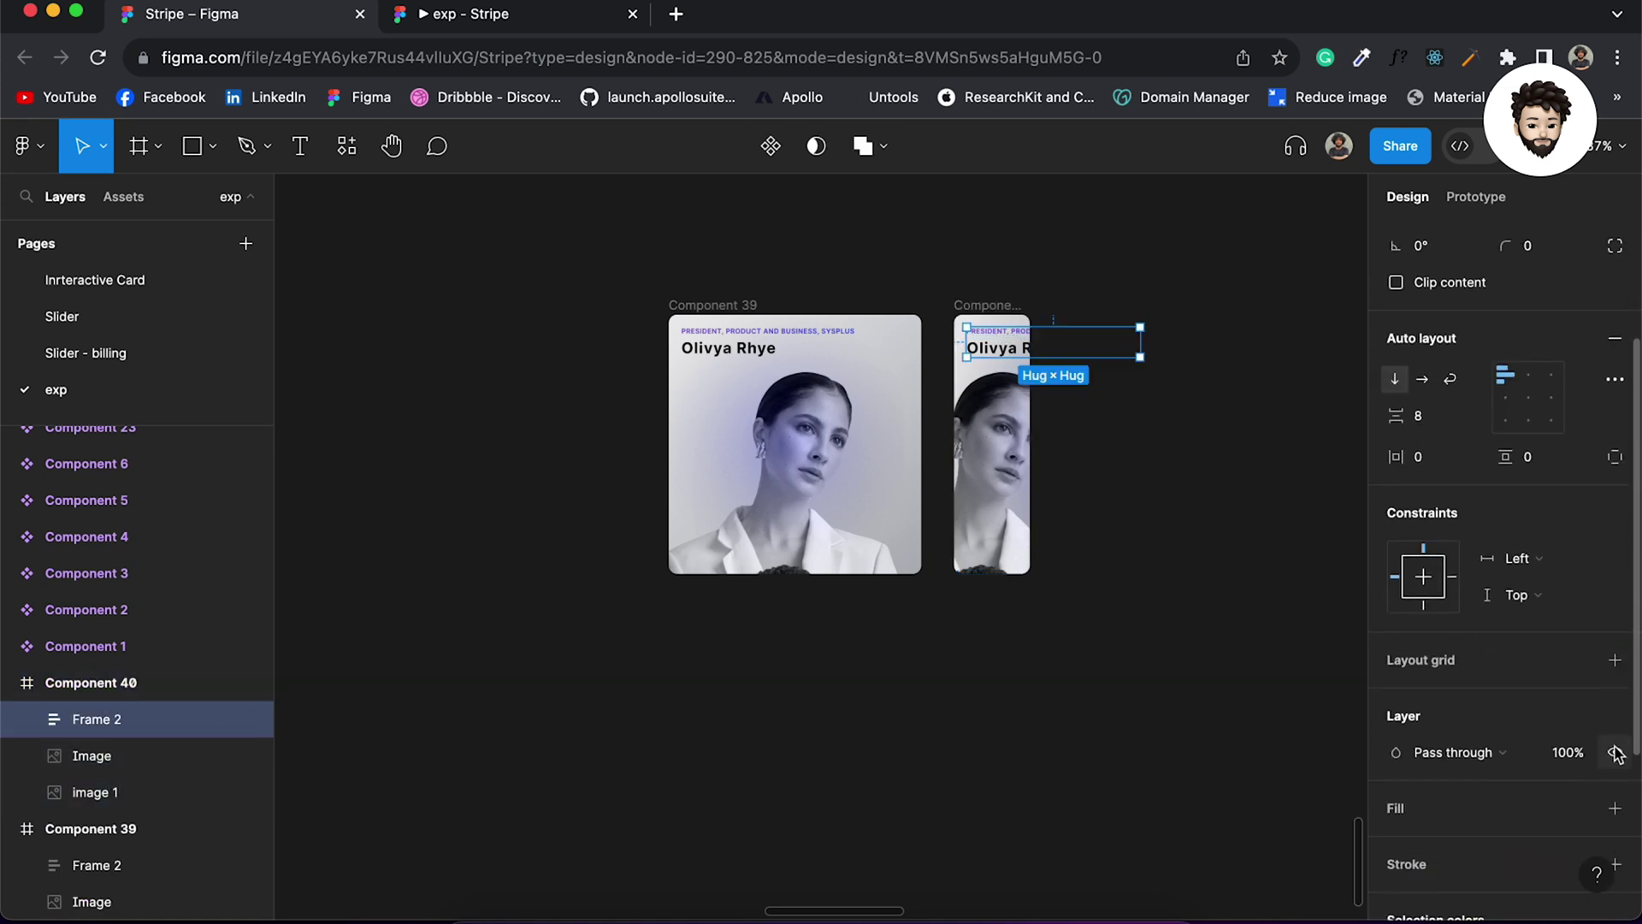
pyautogui.click(1617, 753)
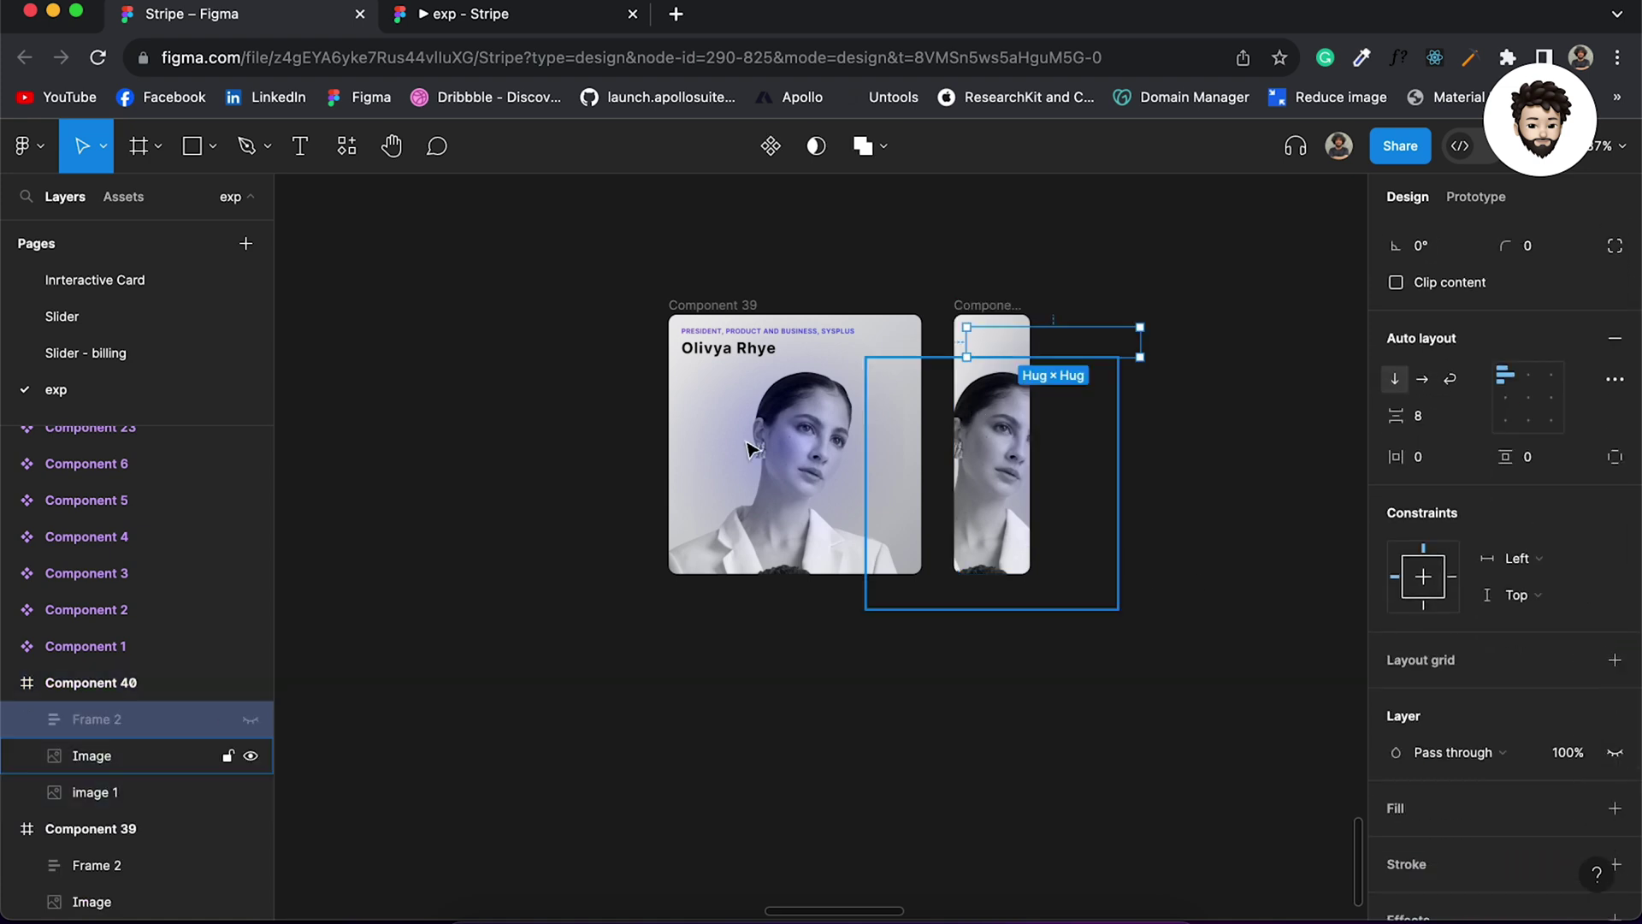
pyautogui.click(73, 800)
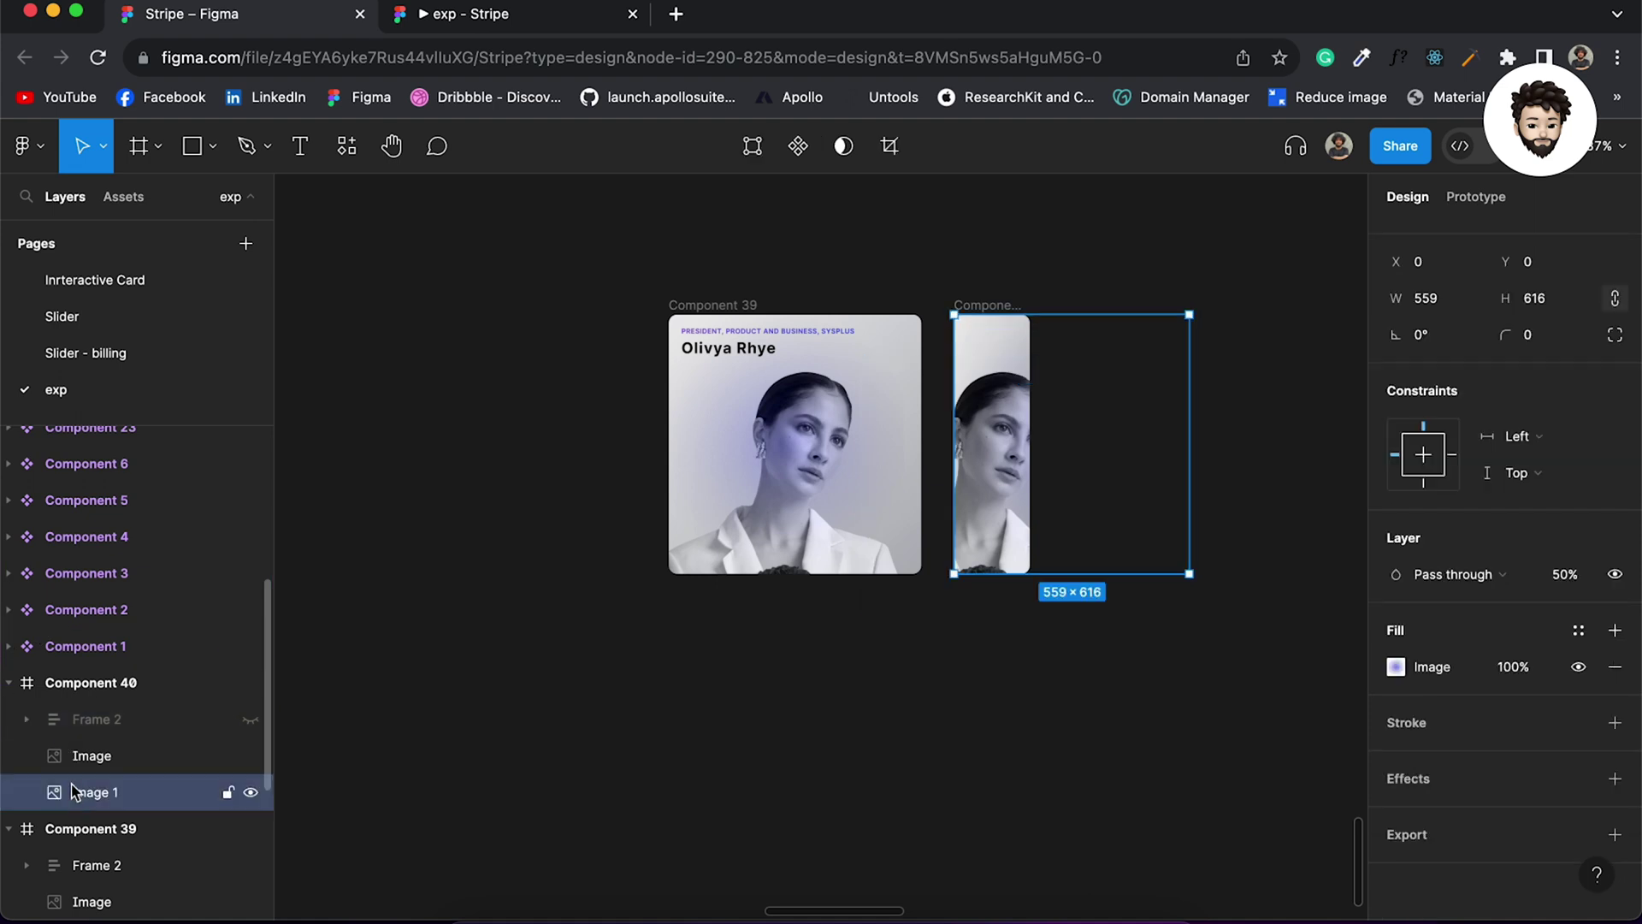
pyautogui.click(1580, 667)
pyautogui.click(986, 678)
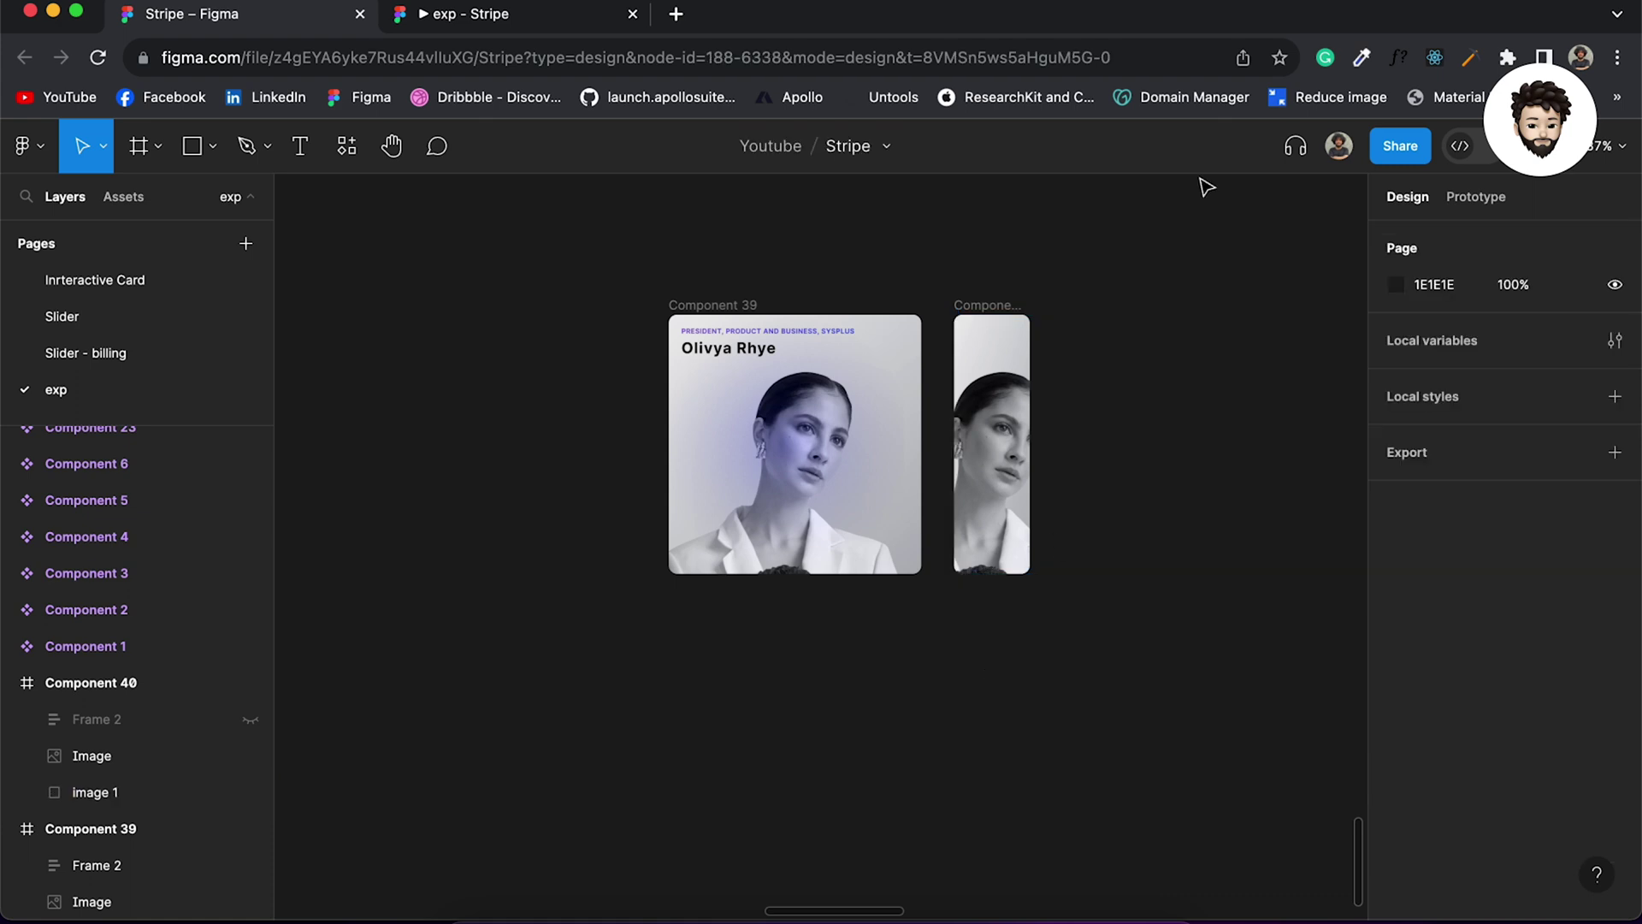
# Step: Make both card frames components and combine them as 2 variants in Component 41
pyautogui.moveTo(558, 246); pyautogui.dragTo(1187, 706)
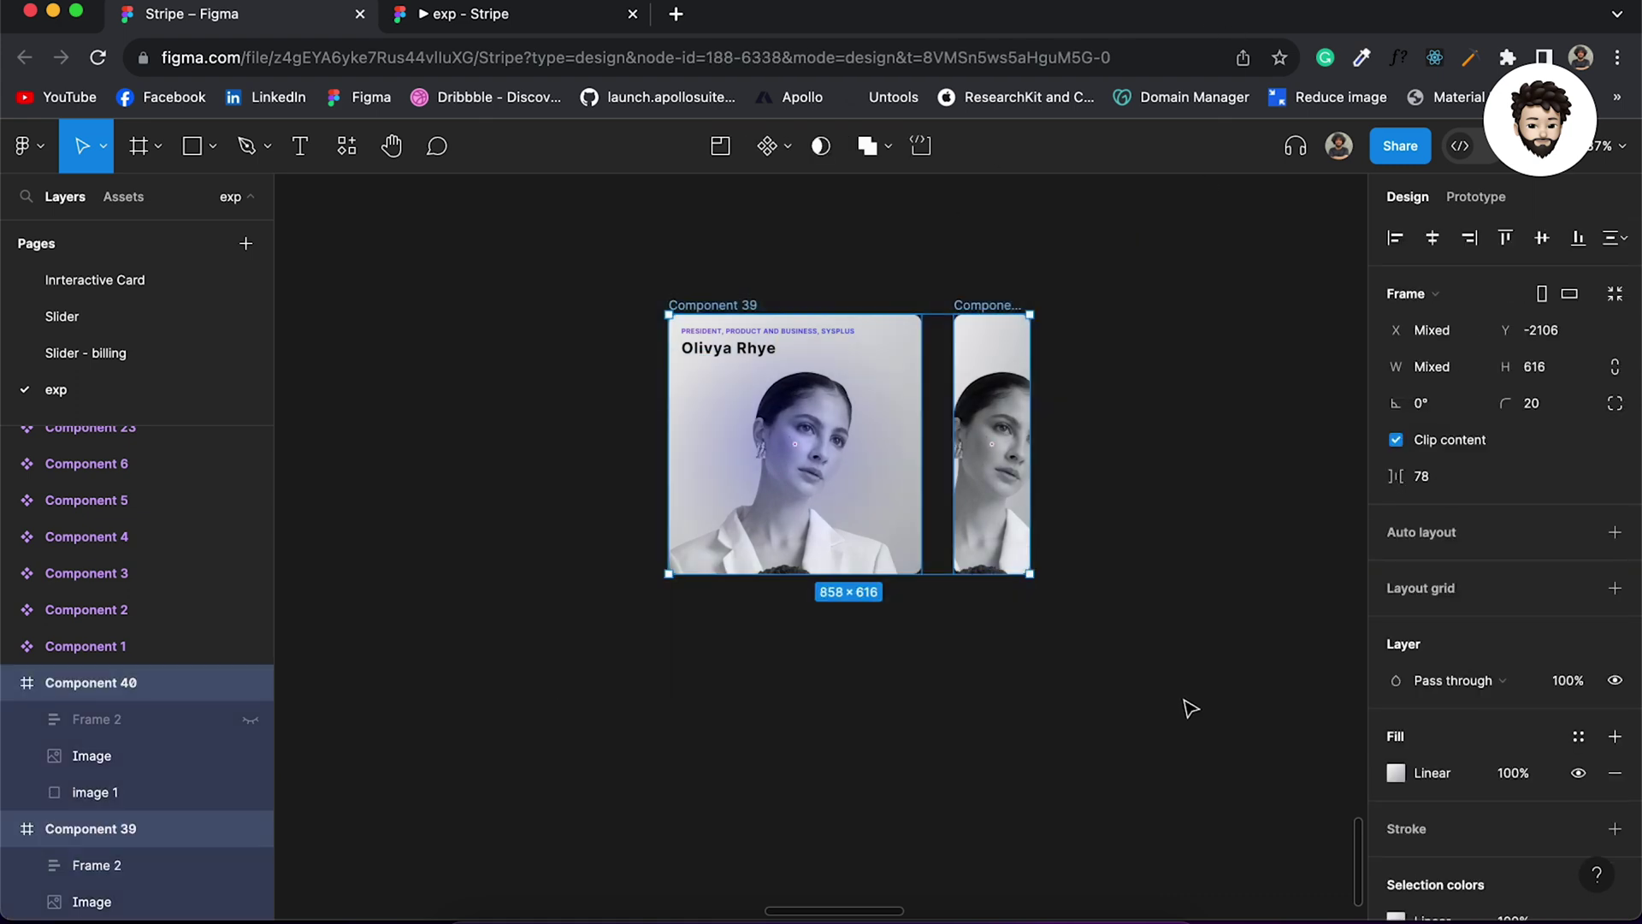
pyautogui.click(792, 148)
pyautogui.click(769, 228)
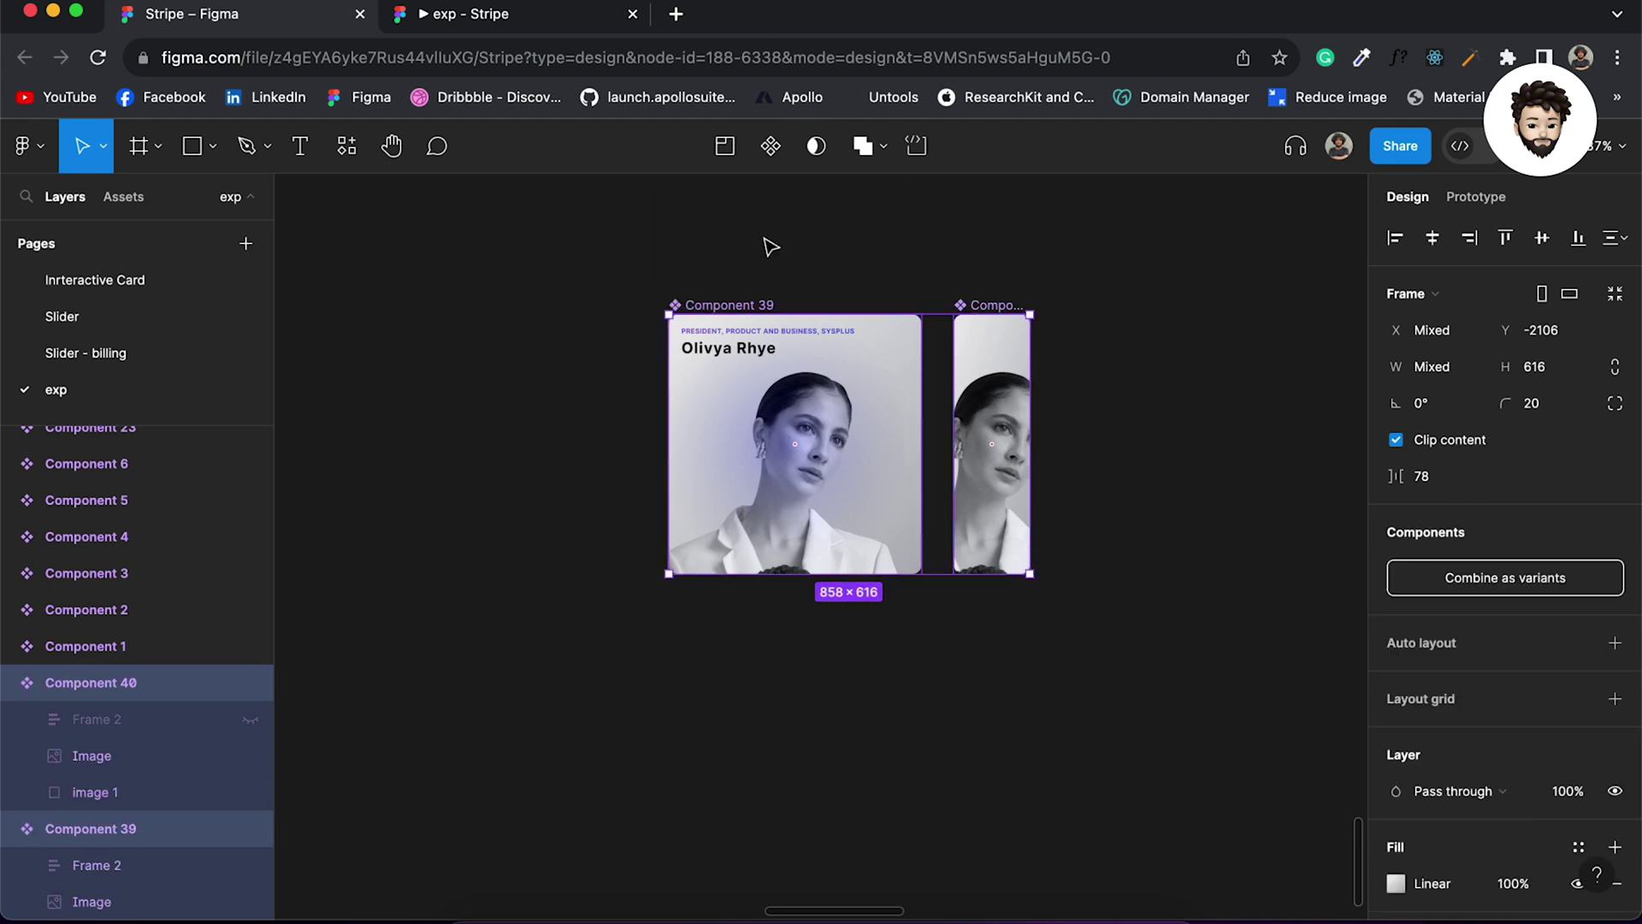
pyautogui.click(1509, 590)
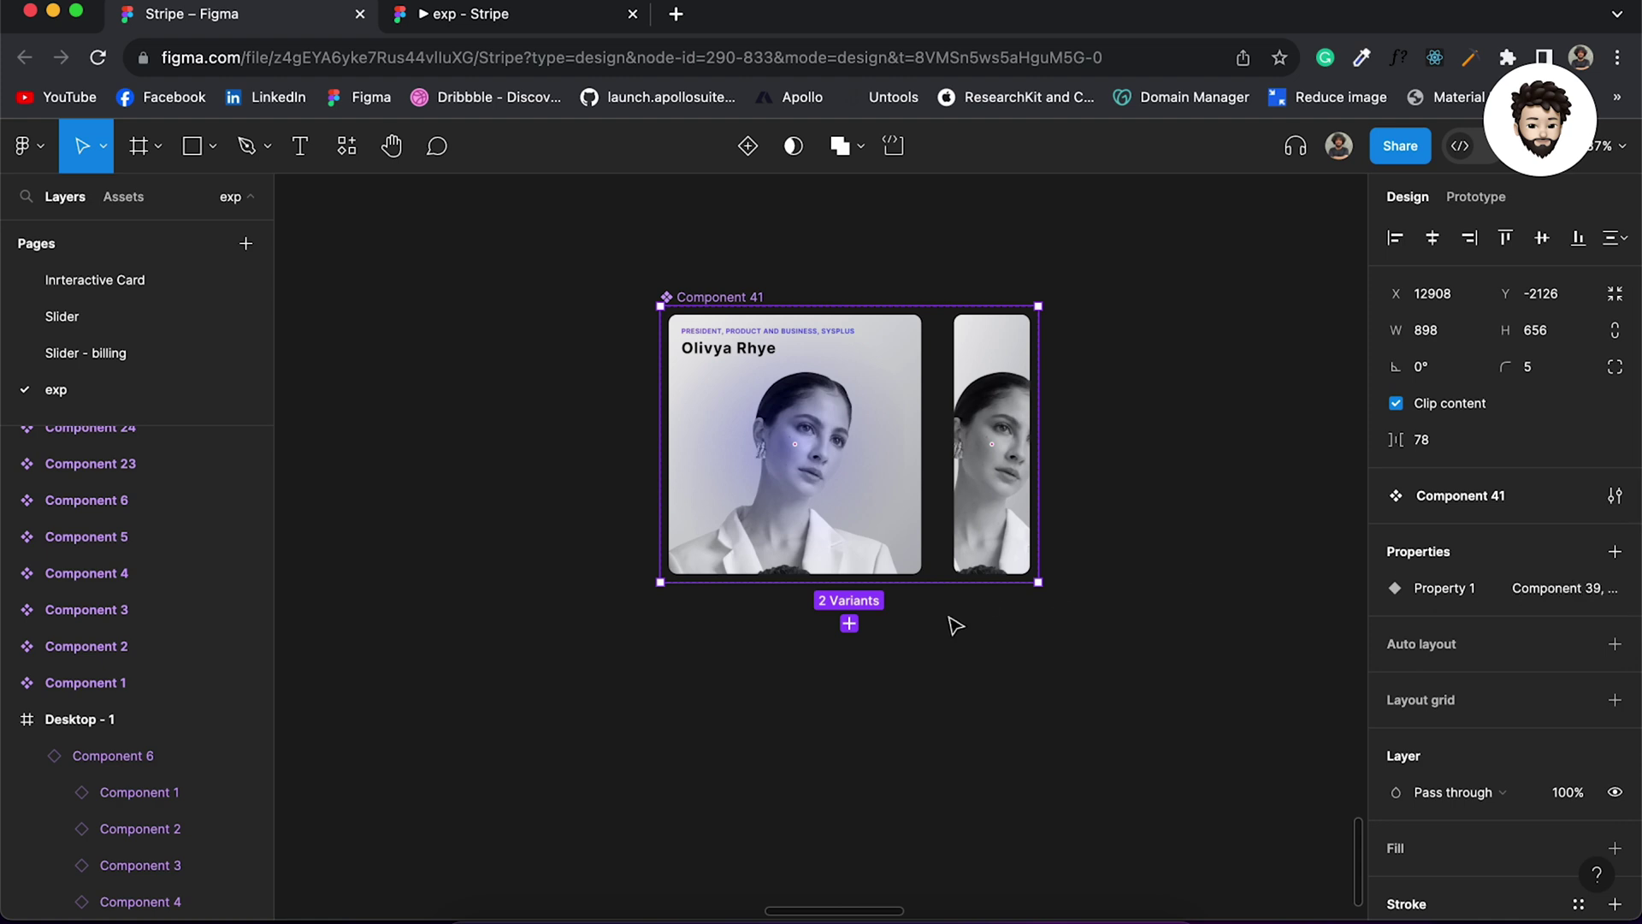
# Step: Rename the narrow variant to Property 1=default
pyautogui.click(992, 466)
pyautogui.press('super+r')
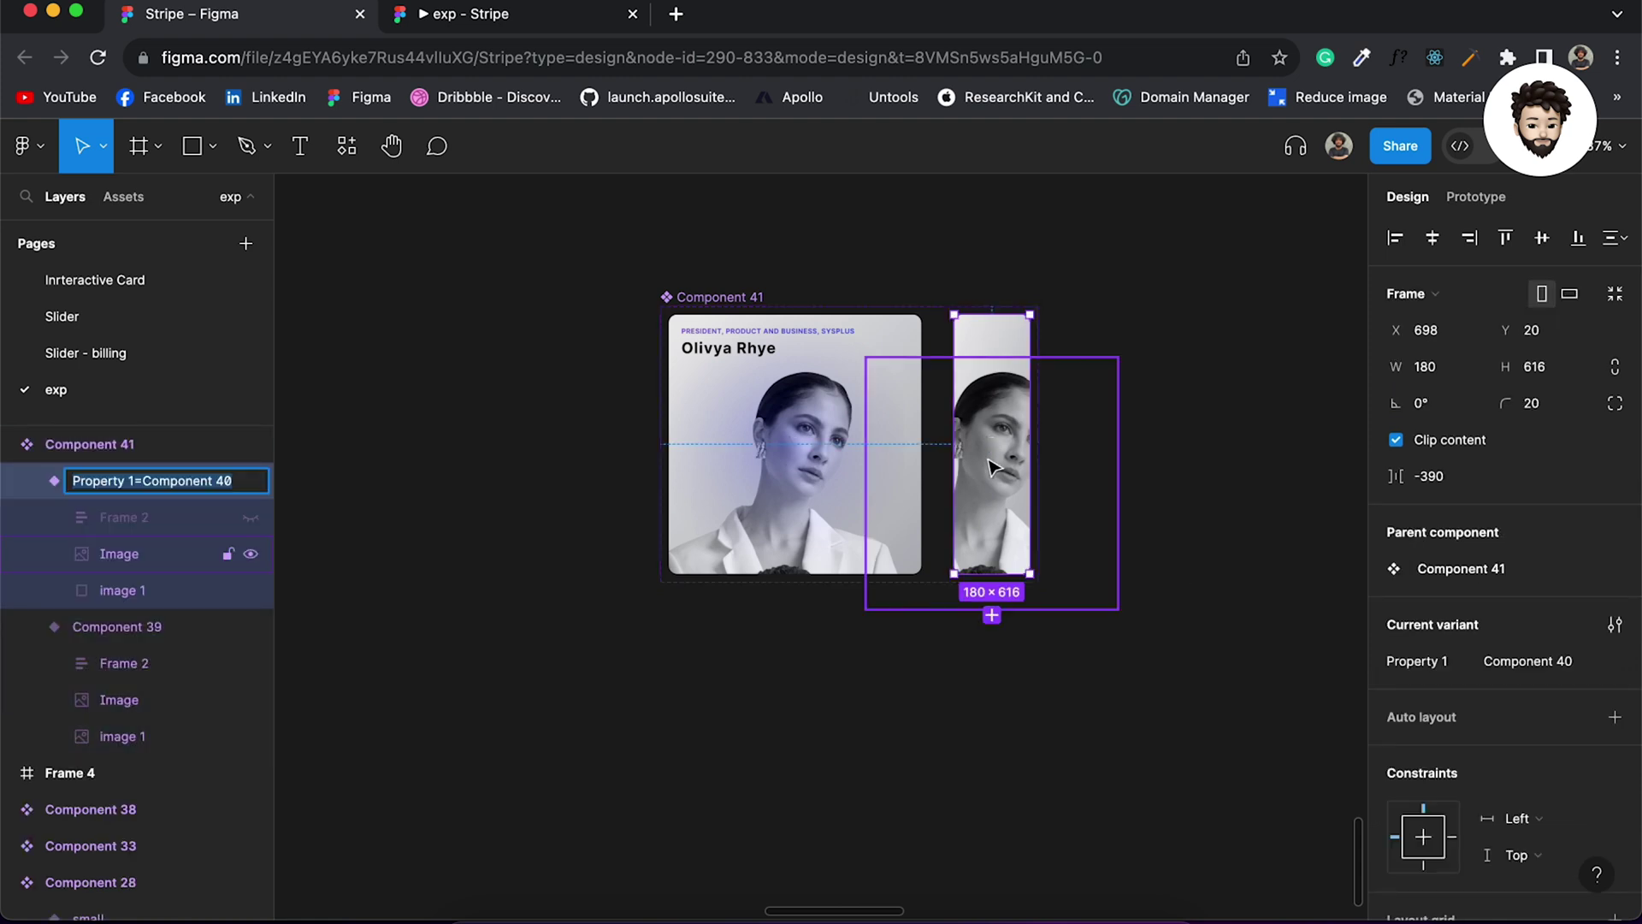
pyautogui.press('Right')
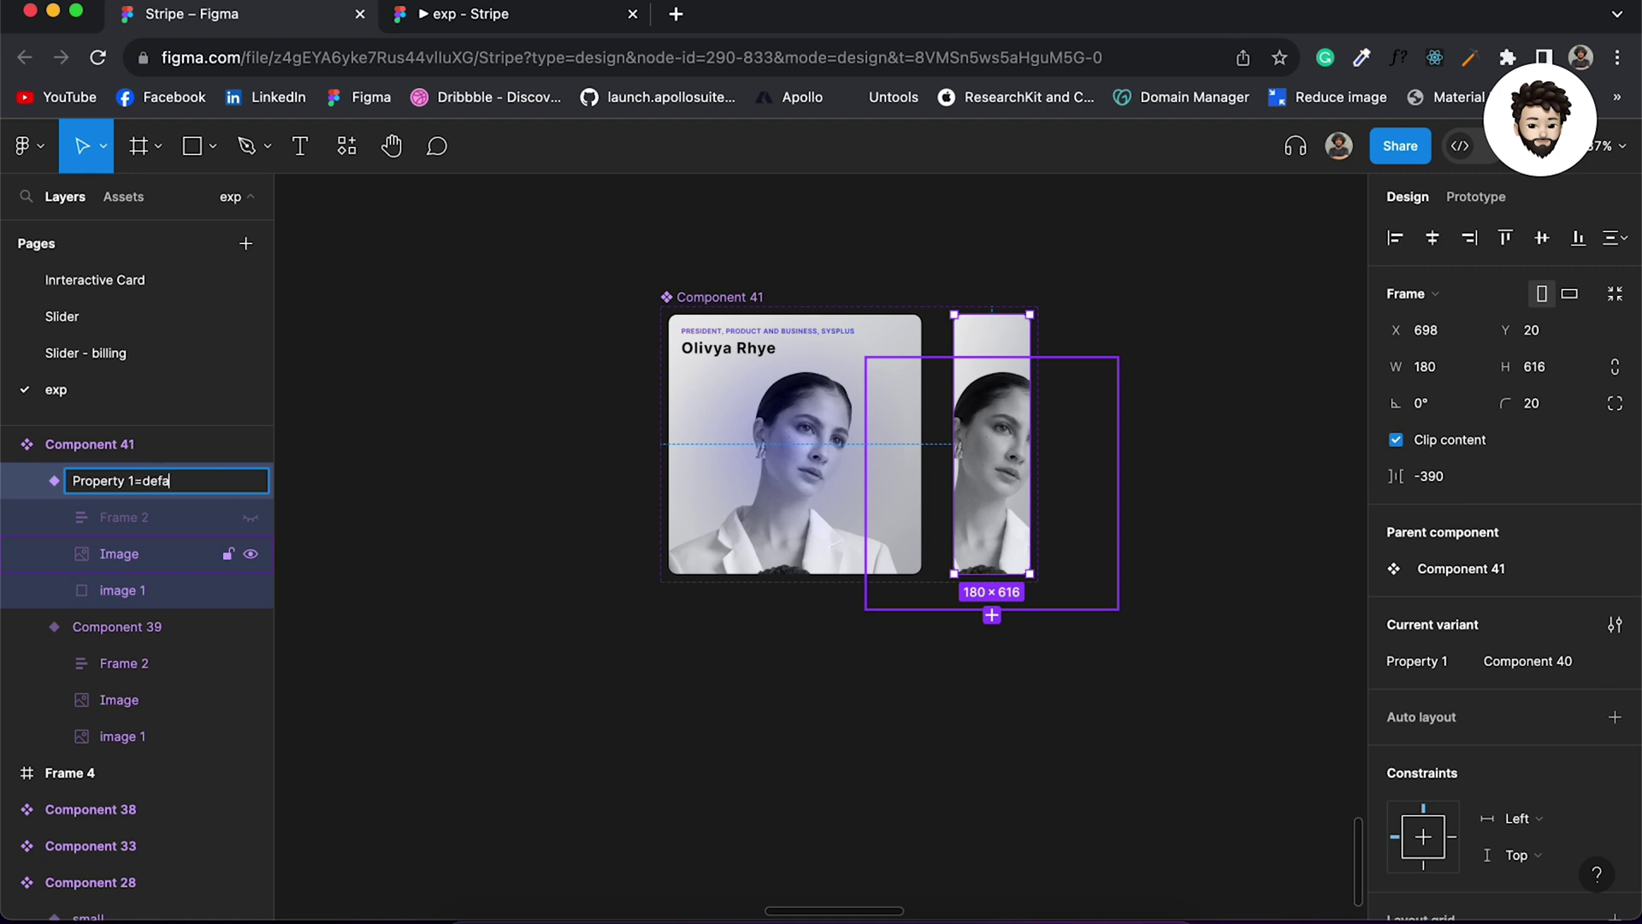
pyautogui.write('default')
pyautogui.press('Return')
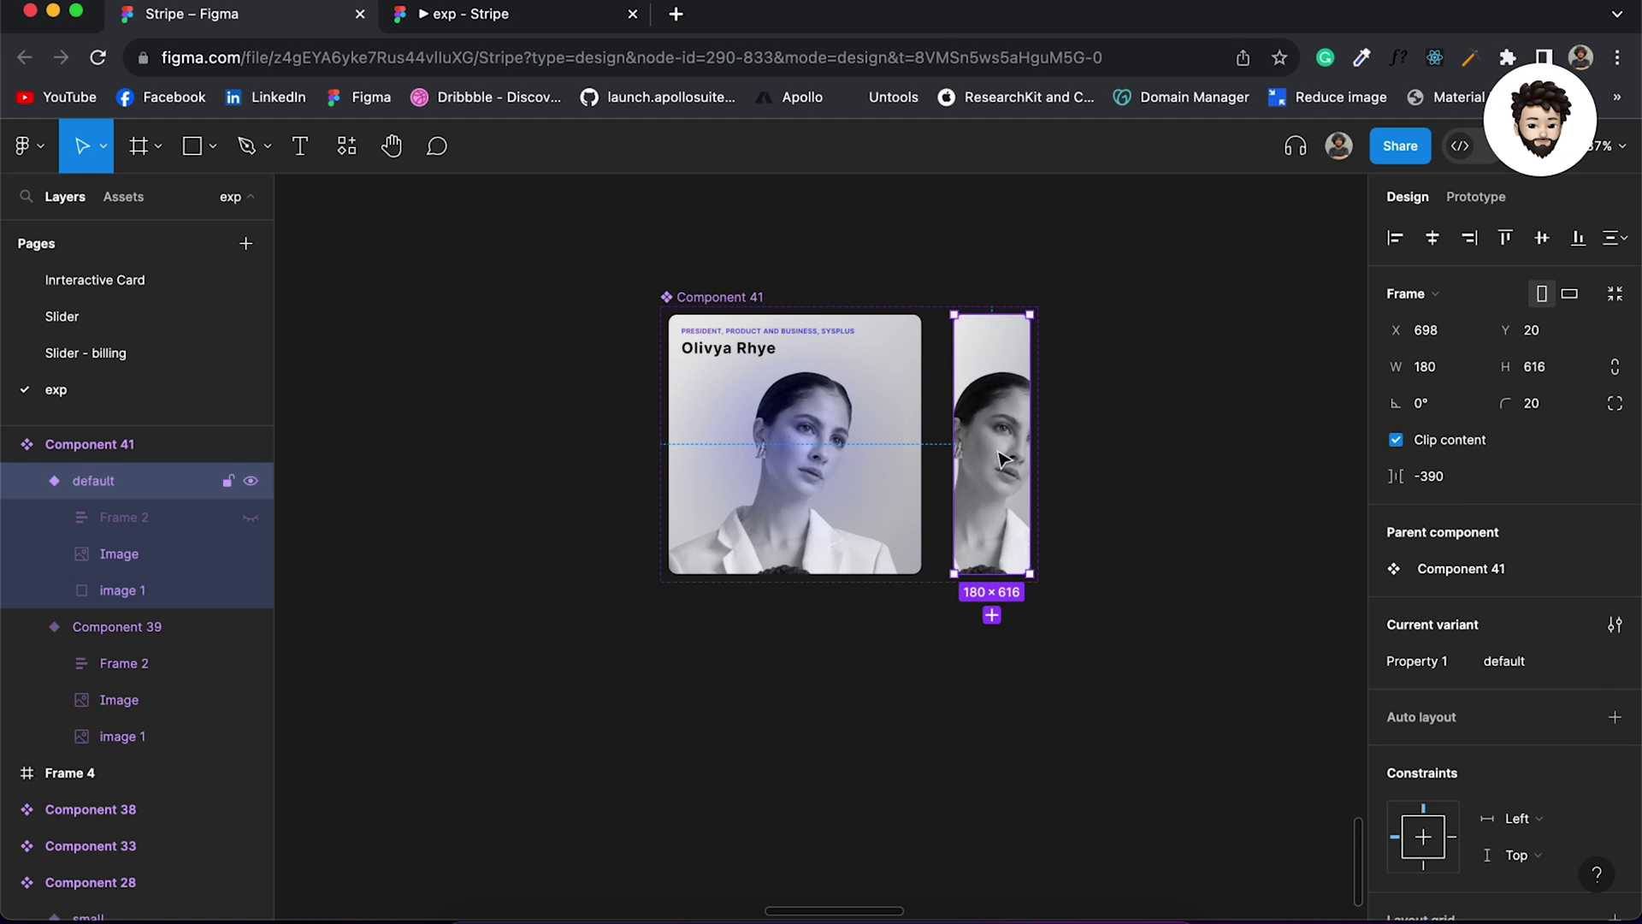
# Step: Rename the wide variant to Property 1=open
pyautogui.click(798, 462)
pyautogui.press('super+r')
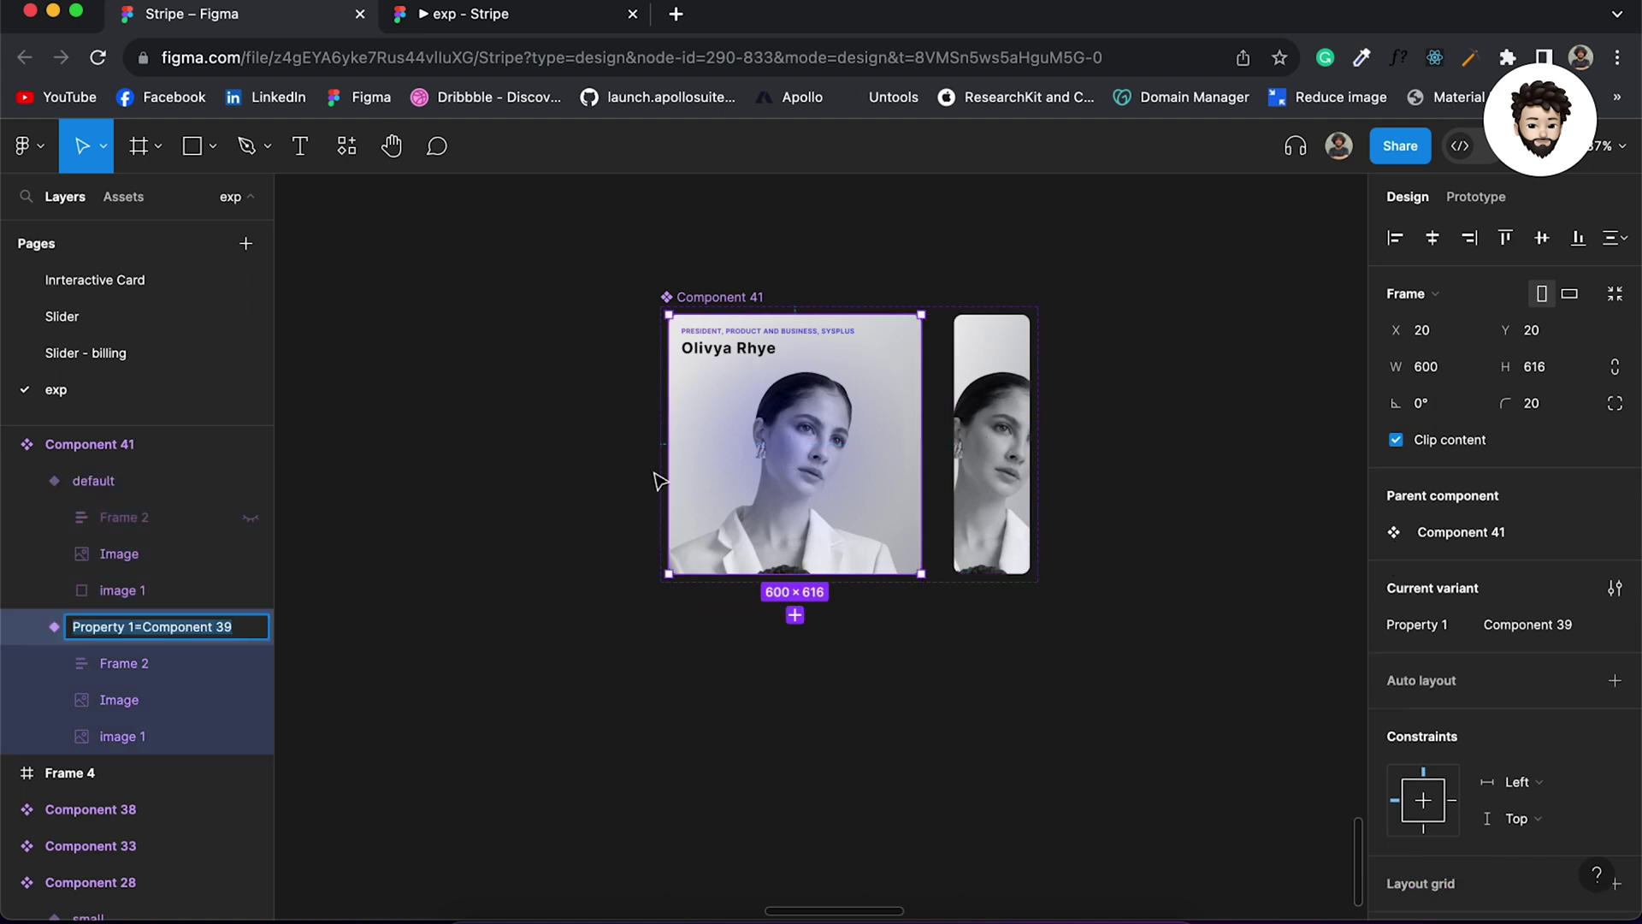
pyautogui.click(235, 633)
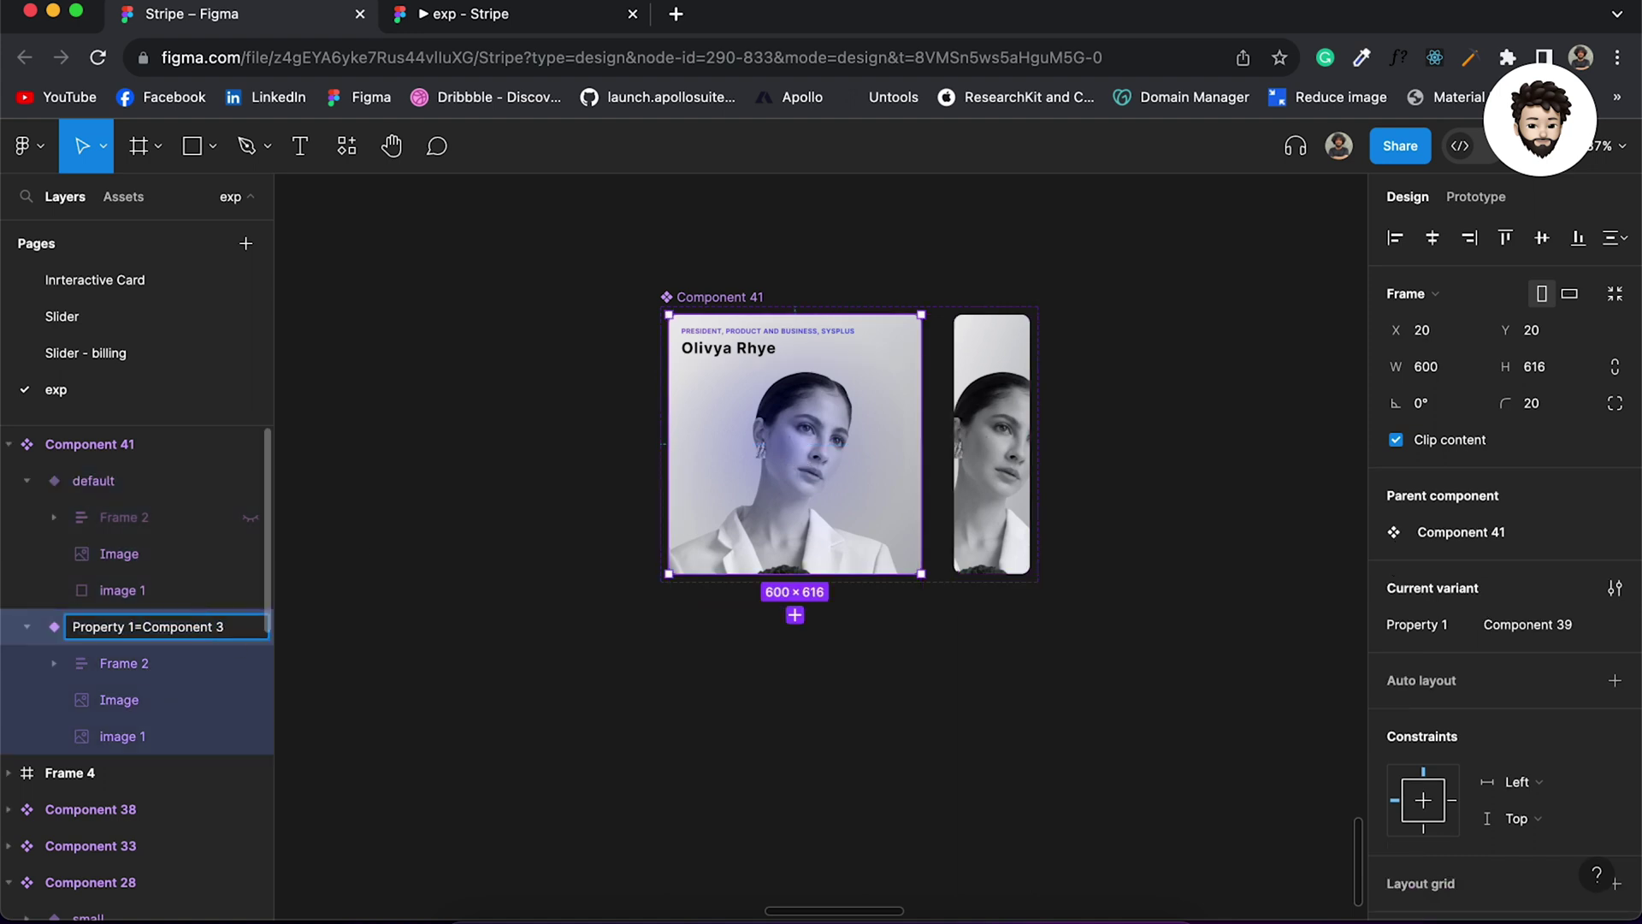
pyautogui.write('open')
pyautogui.press('Return')
pyautogui.click(650, 762)
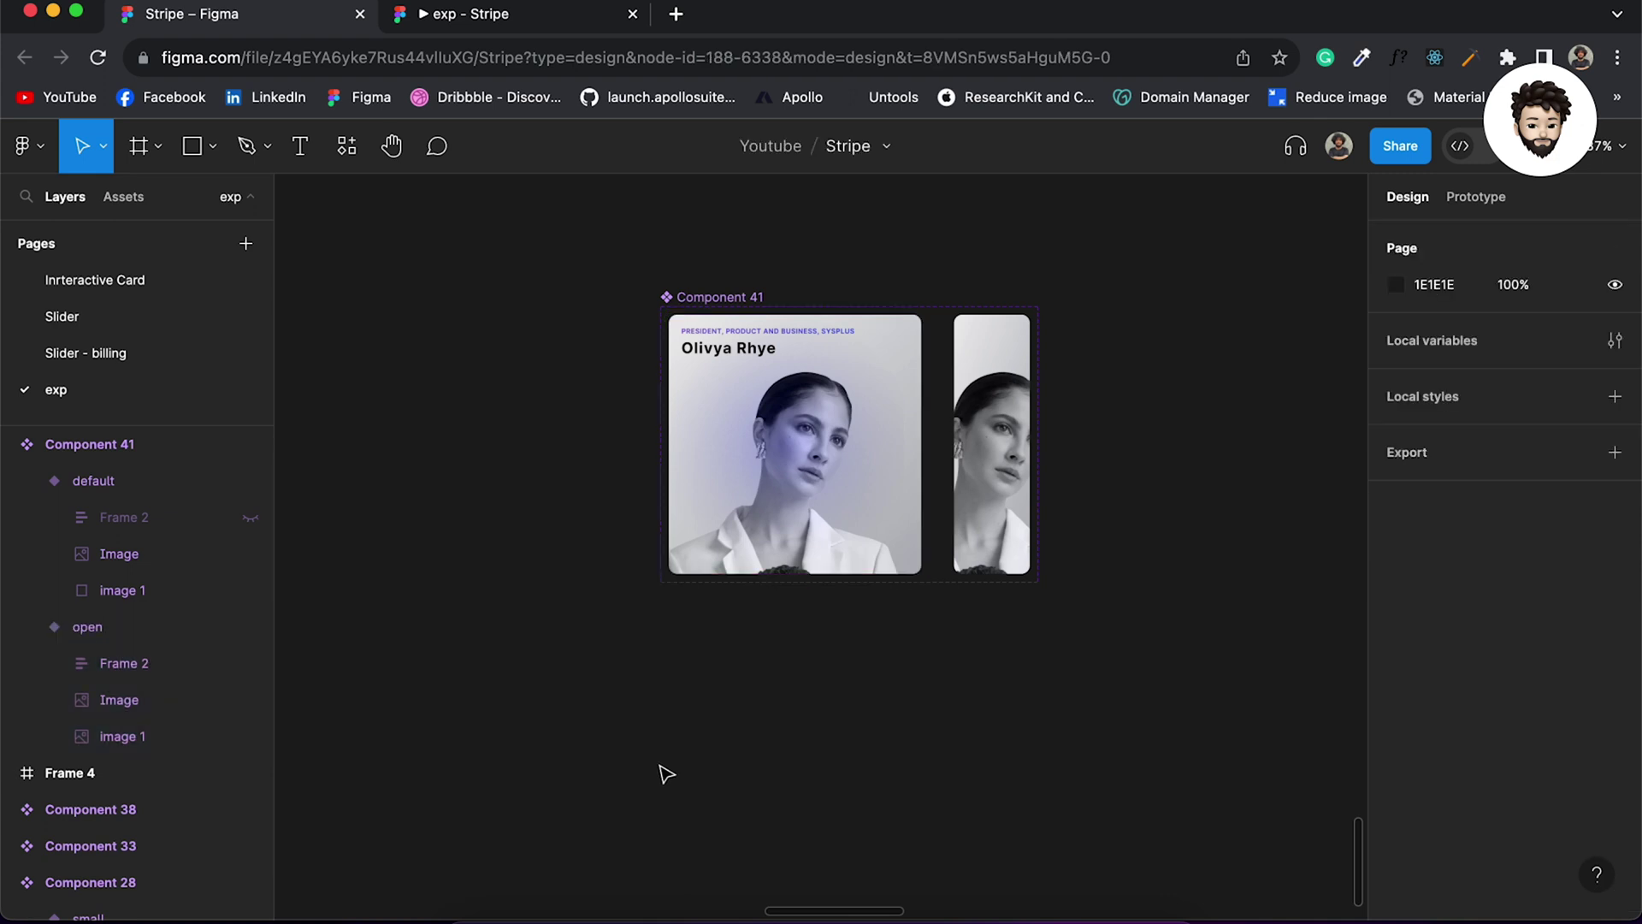
# Step: Rename Component 41's variant property to state
pyautogui.click(723, 297)
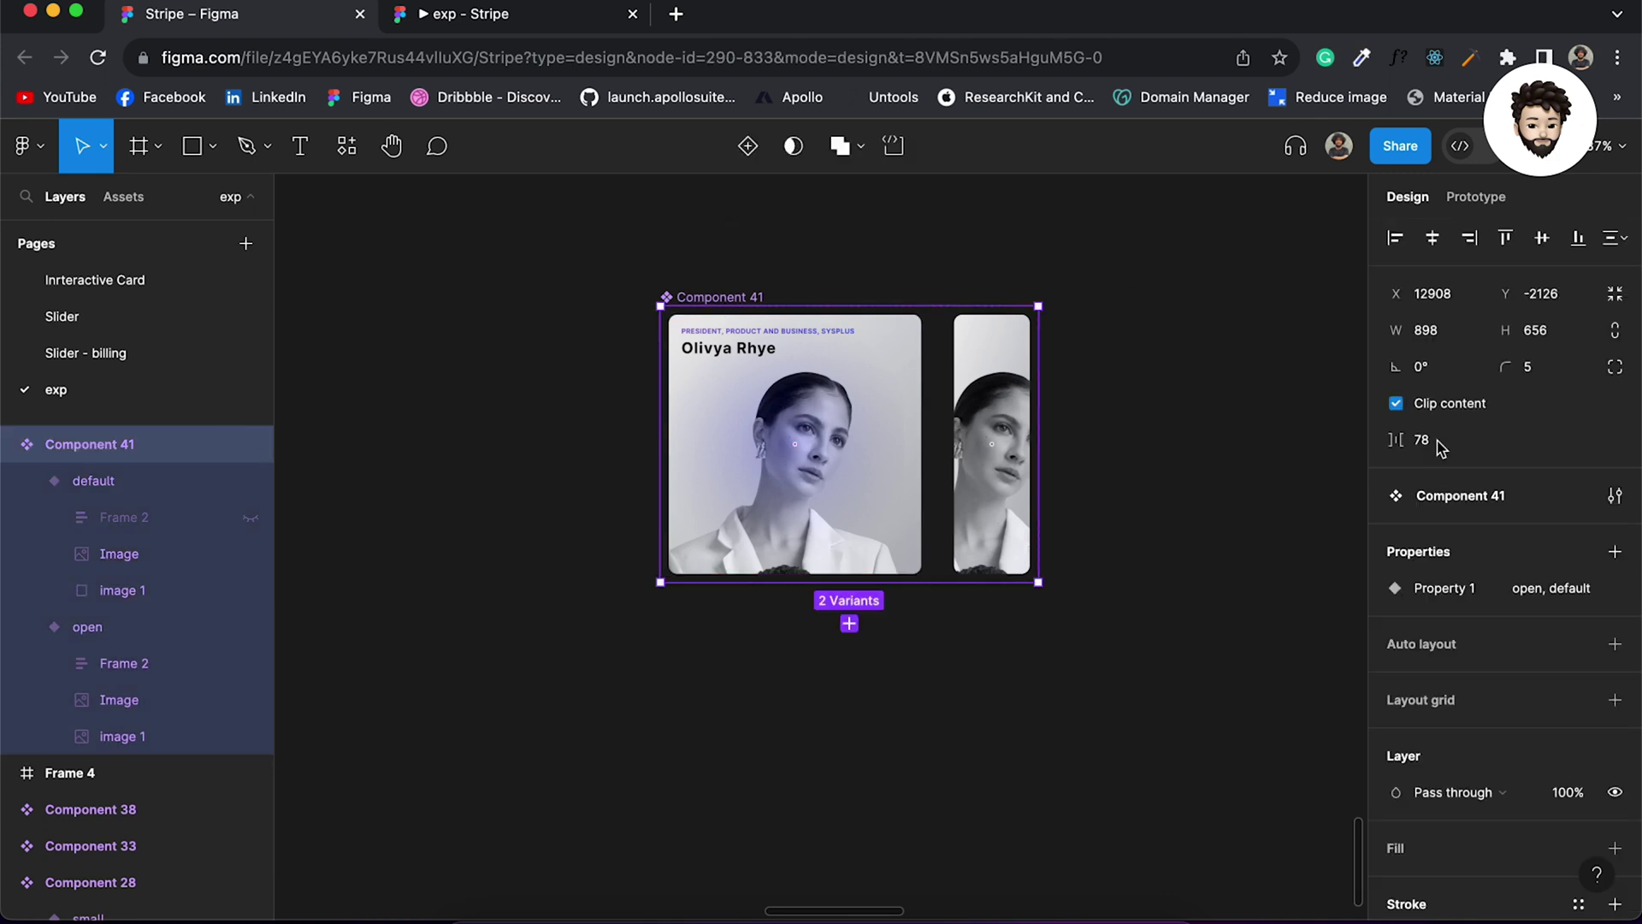
pyautogui.doubleClick(1438, 592)
pyautogui.write('state')
pyautogui.press('Return')
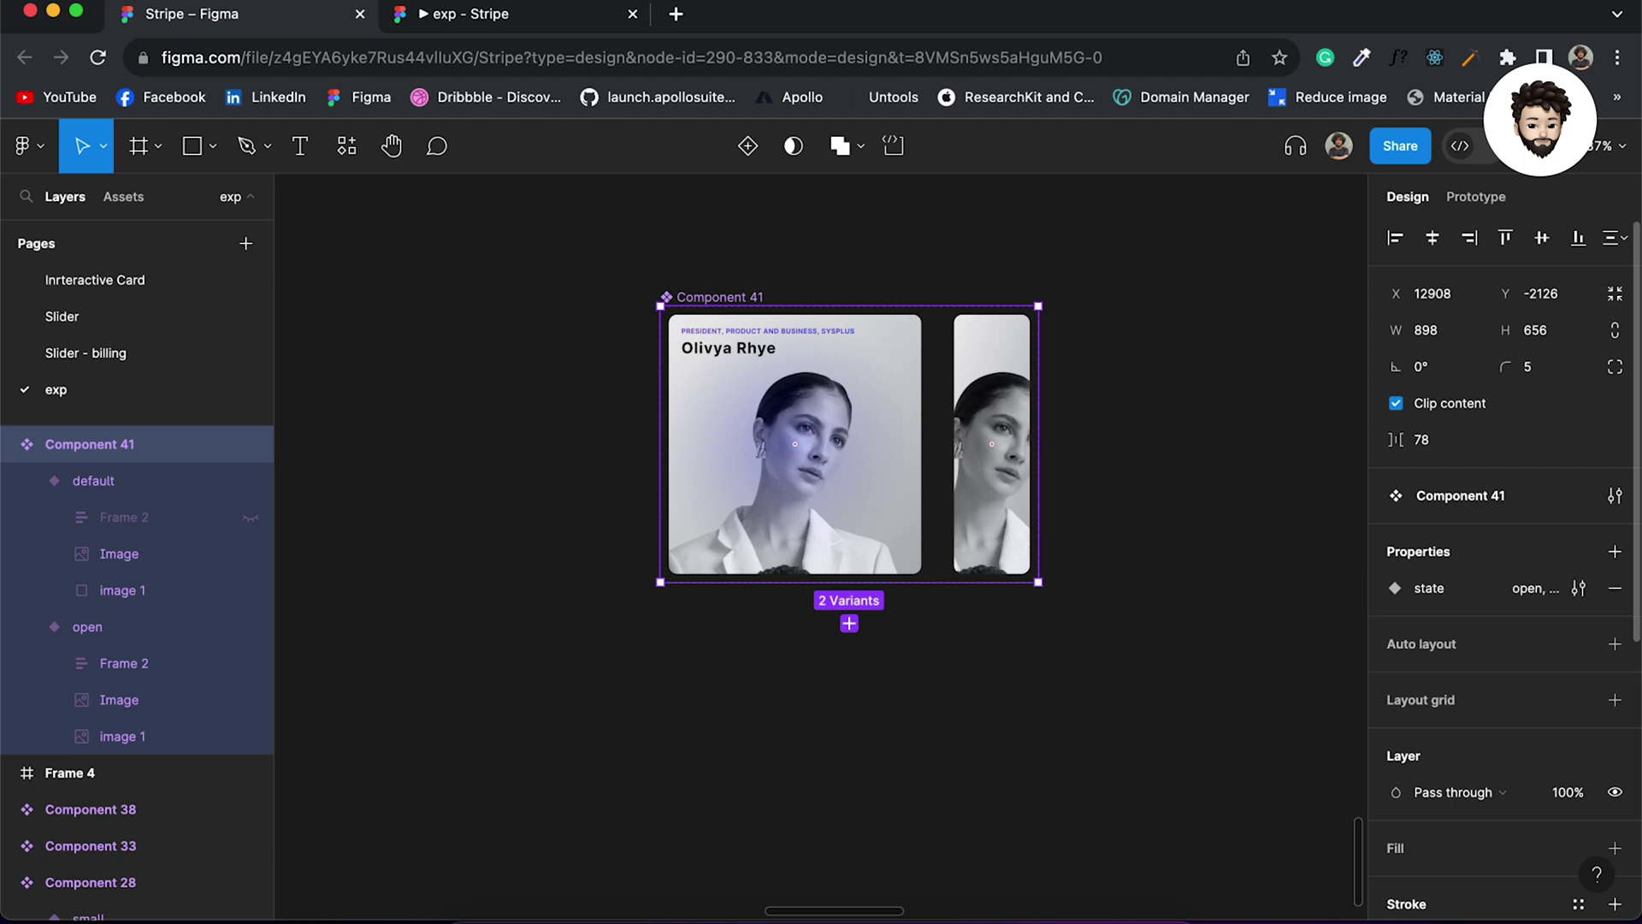
pyautogui.click(1126, 689)
# Step: Place default-card instances below the set and duplicate them into five copies
pyautogui.scroll(-2, 1129, 690)
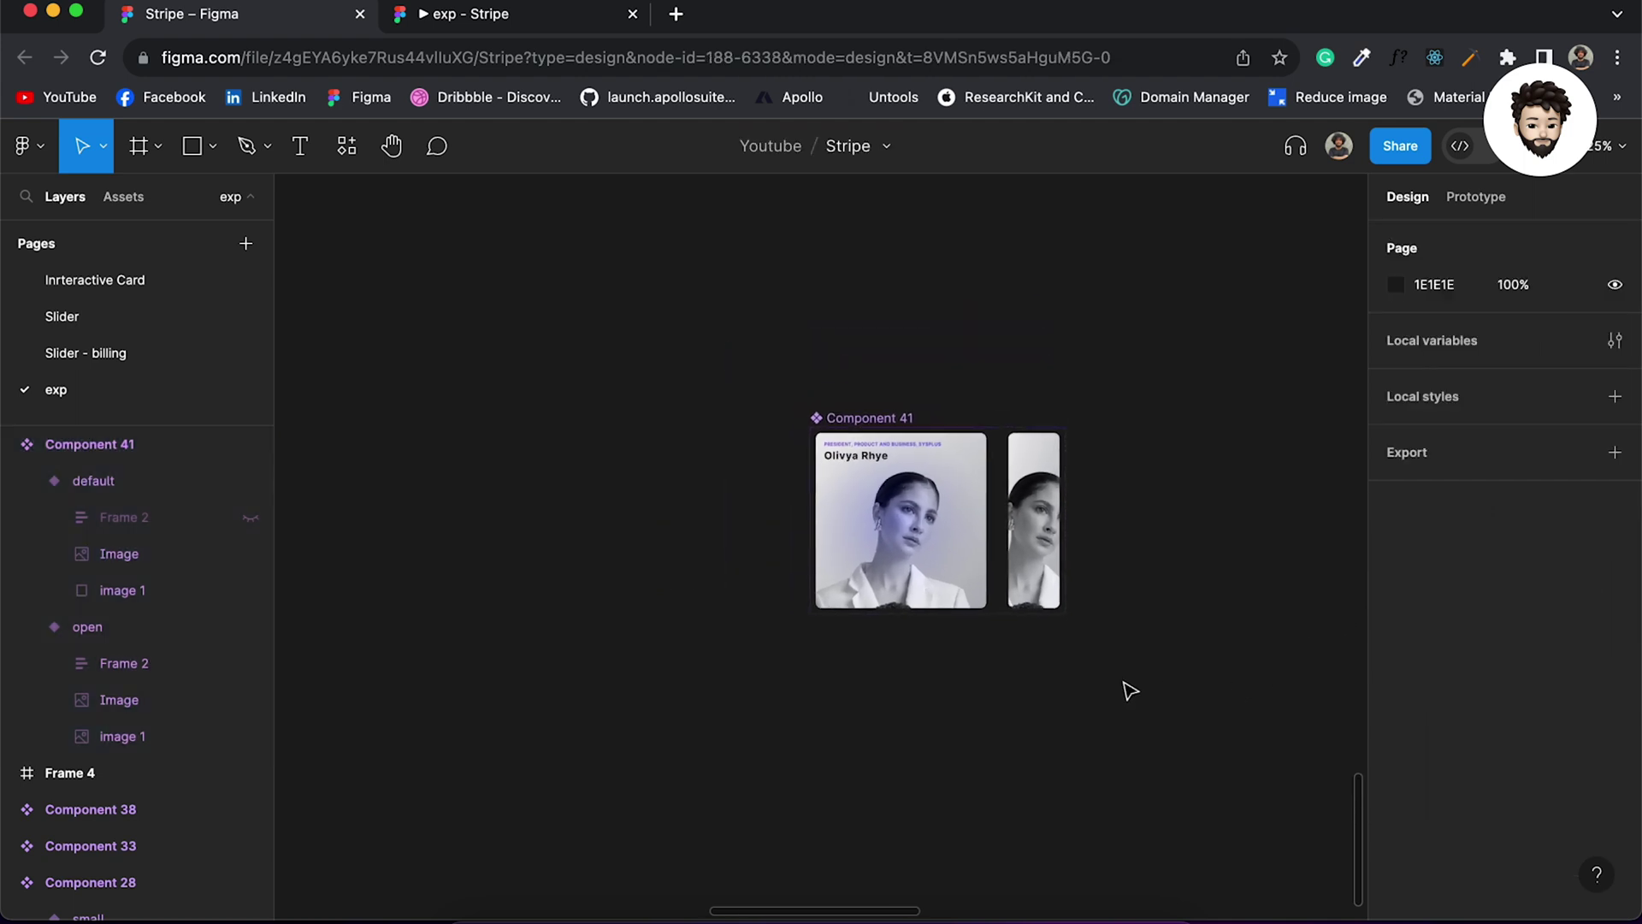
pyautogui.click(1042, 546)
pyautogui.moveTo(1045, 547); pyautogui.dragTo(928, 682)
pyautogui.hotkey('ctrl', 'd')
pyautogui.hotkey('ctrl', 'd')
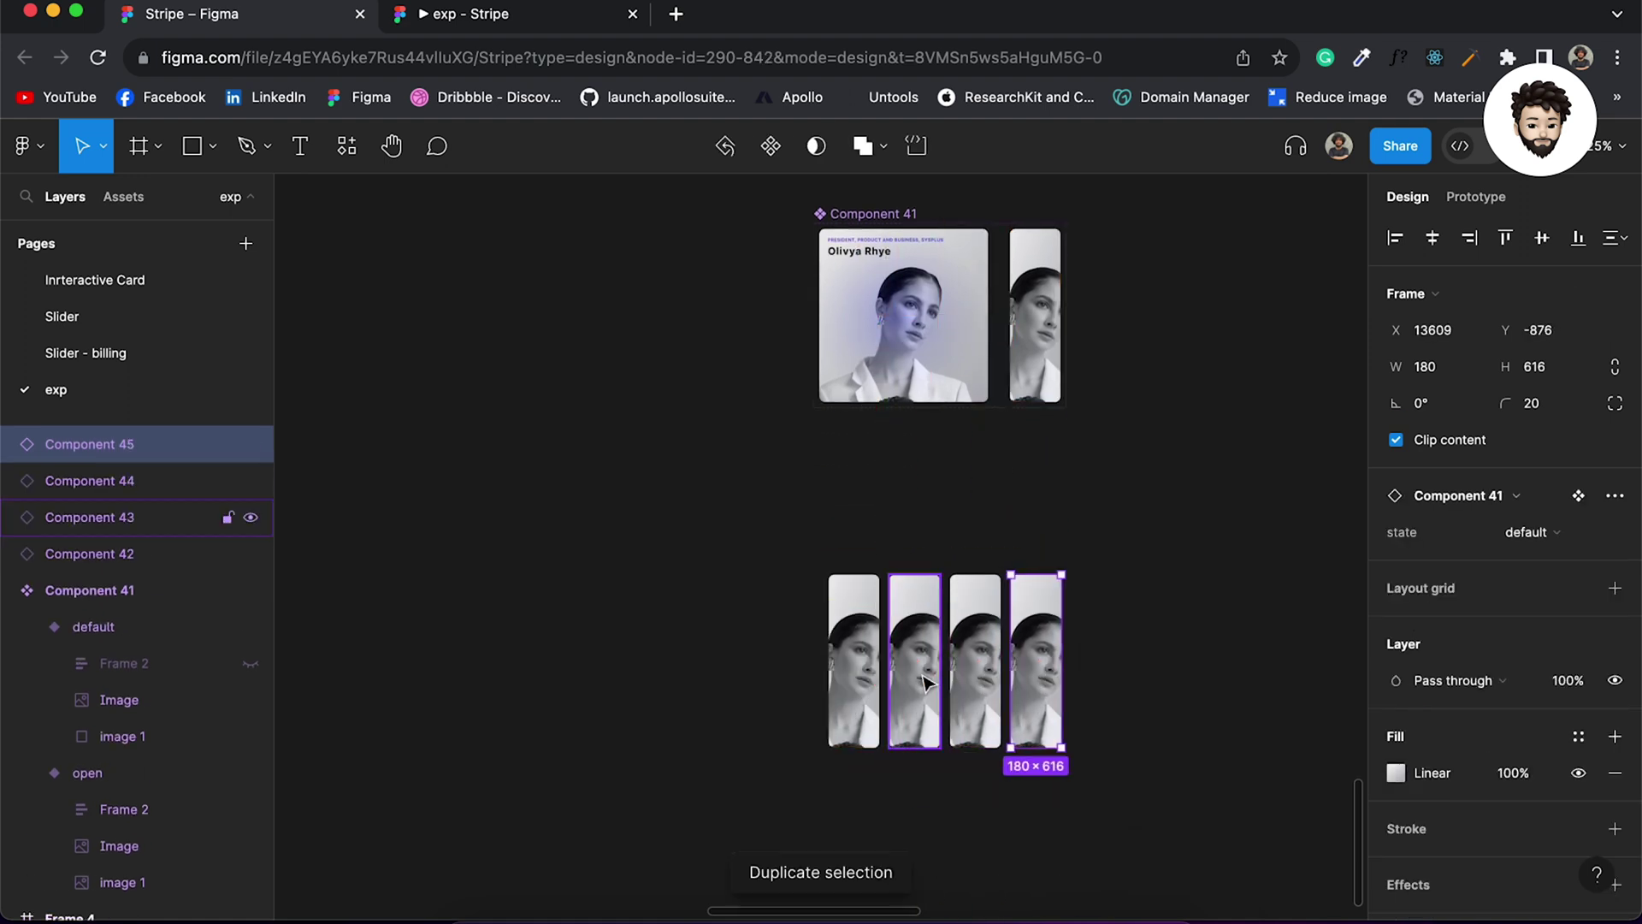
pyautogui.hotkey('ctrl', 'd')
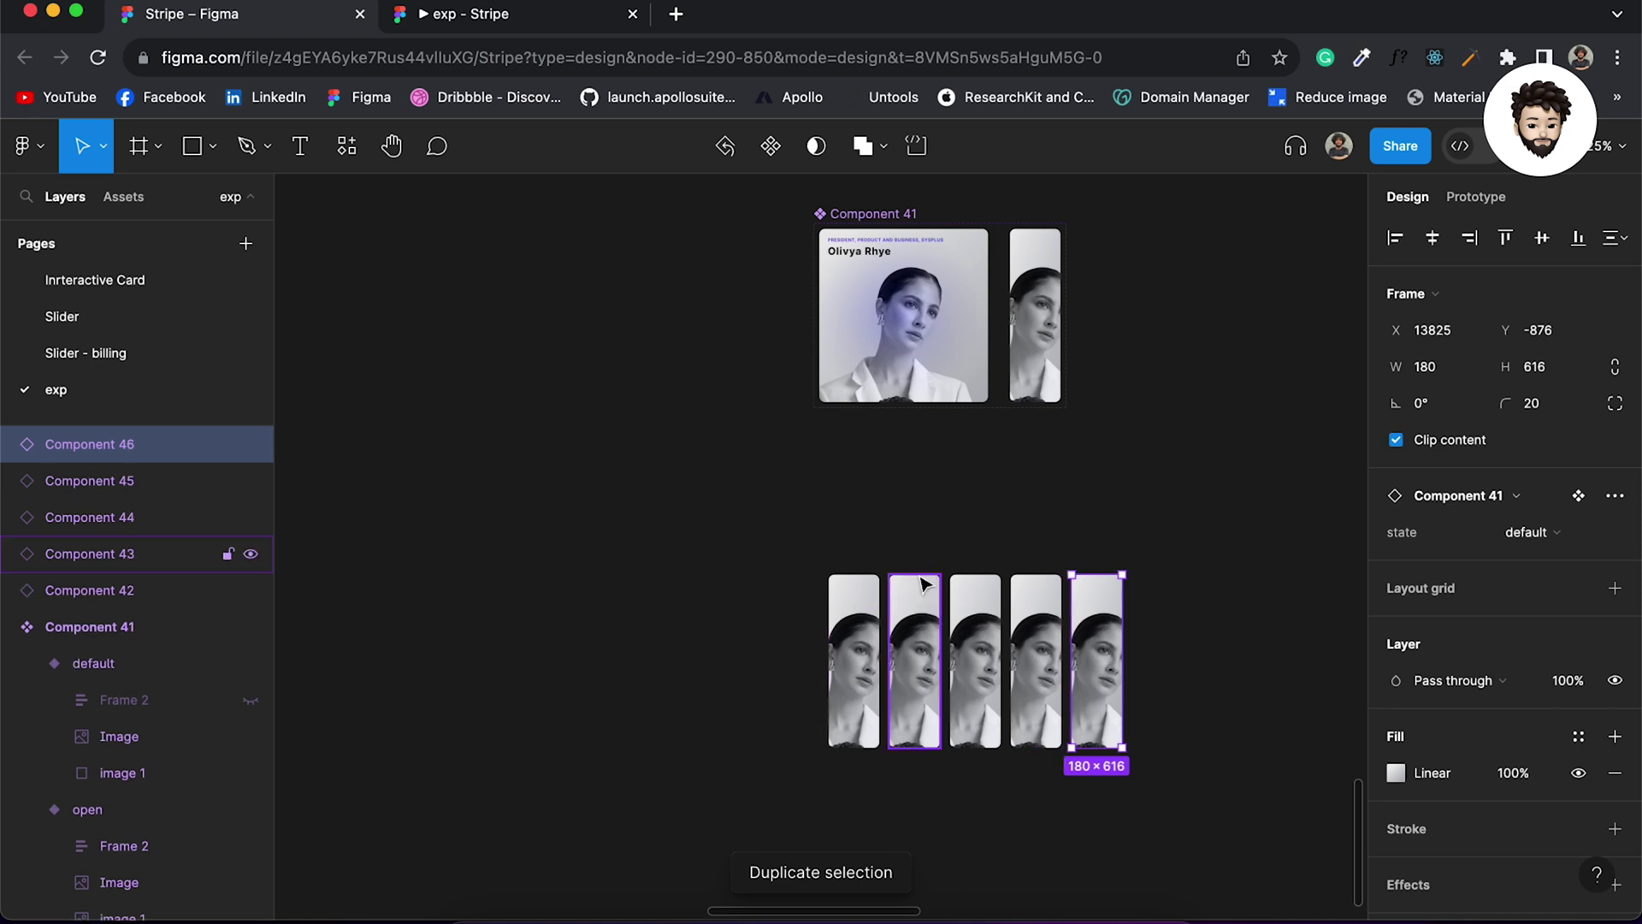
pyautogui.click(788, 568)
# Step: Wrap the five copies in a horizontal auto-layout frame with 48 spacing
pyautogui.moveTo(782, 561); pyautogui.dragTo(1276, 845)
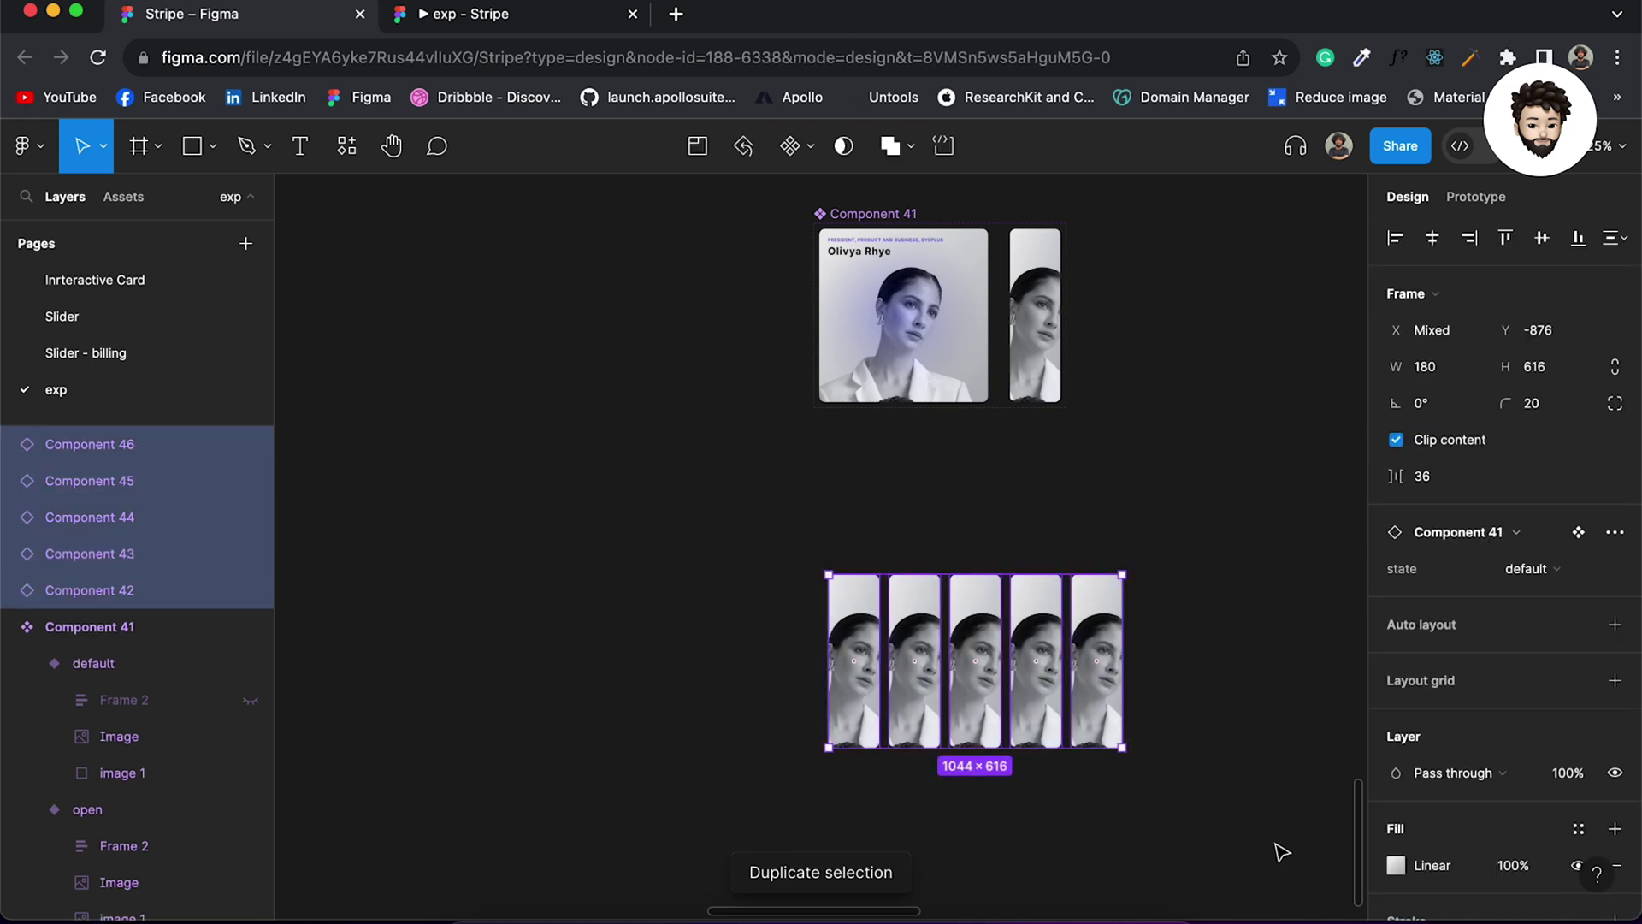
pyautogui.hotkey('shift', 'a')
pyautogui.click(1425, 610)
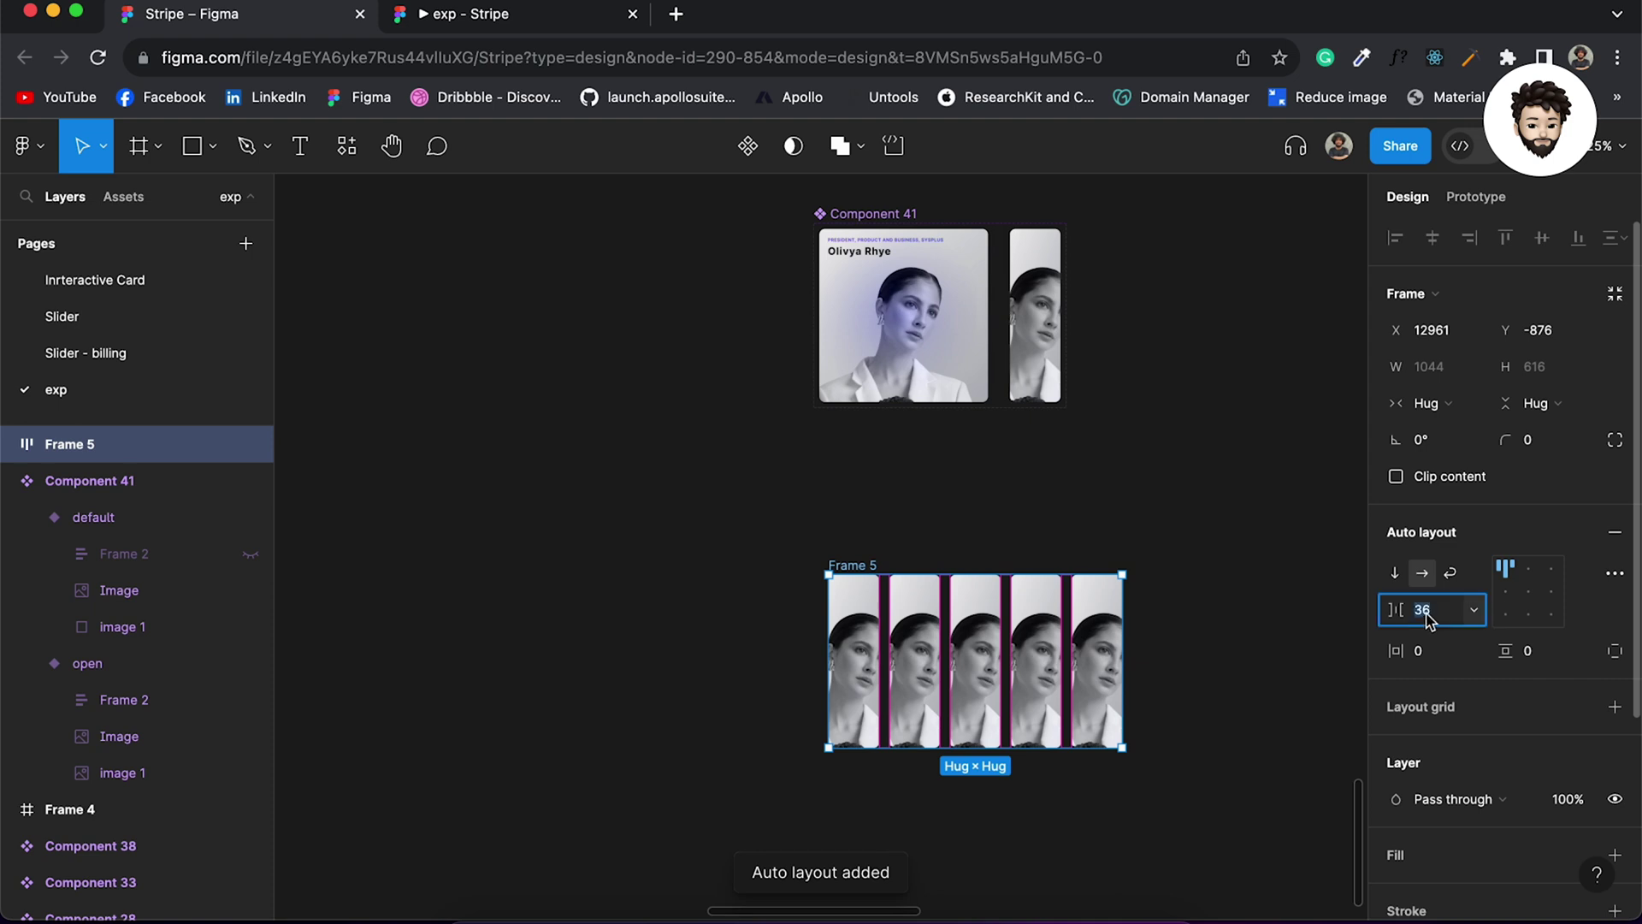
pyautogui.write('48')
pyautogui.press('Return')
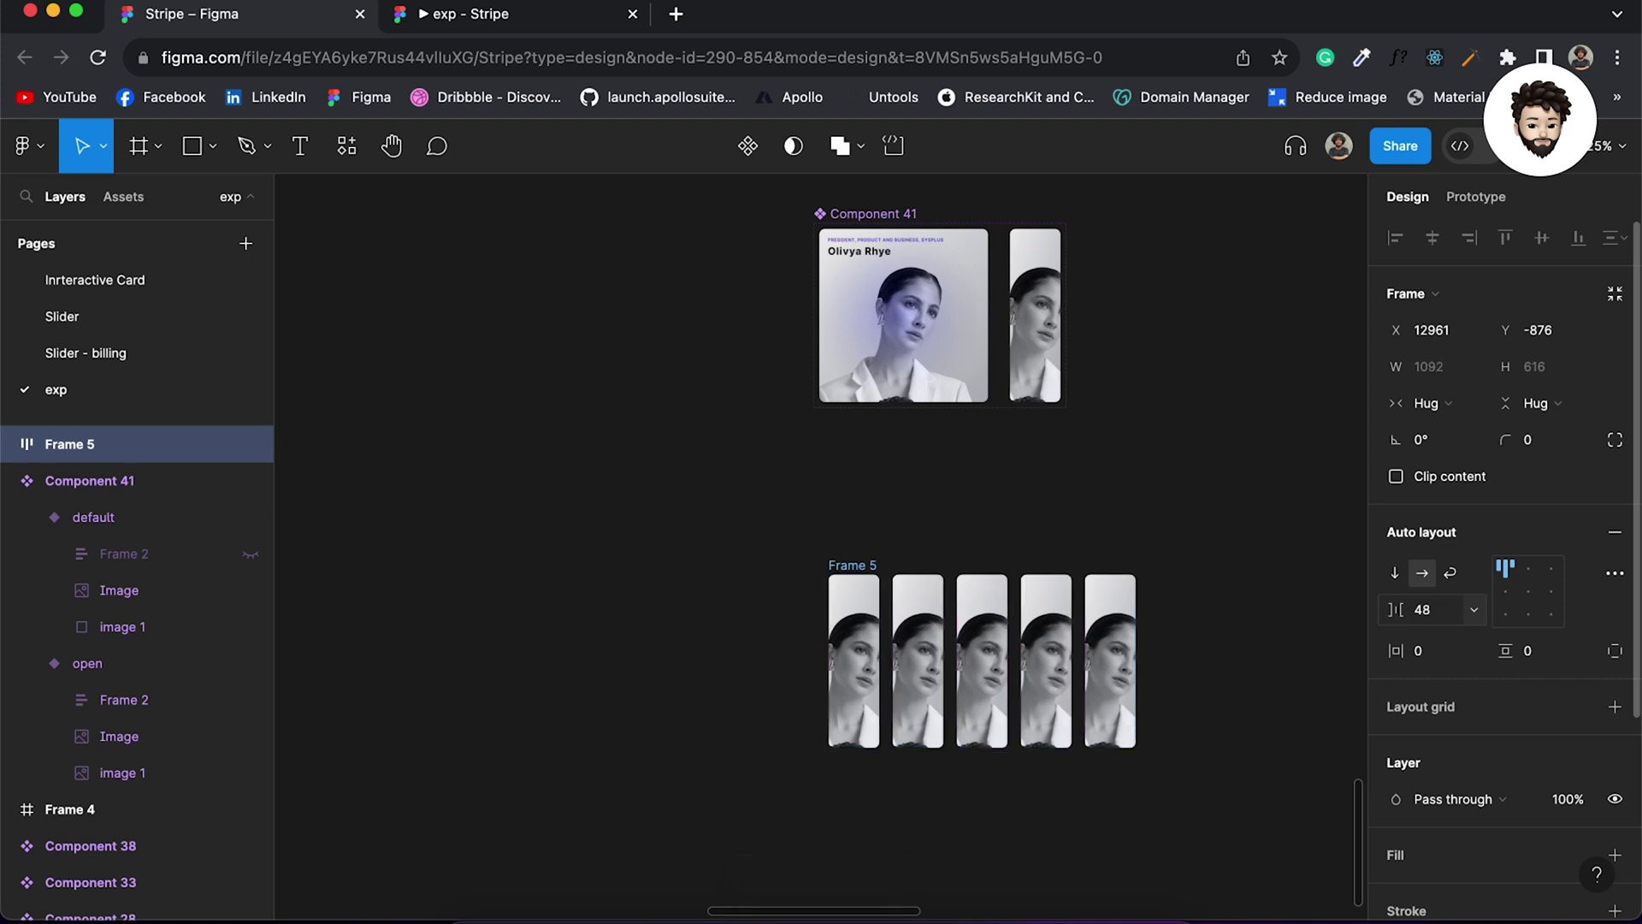
# Step: Duplicate Frame 5 downward into Frames 6–9, giving five stacked rows of cards
pyautogui.click(934, 806)
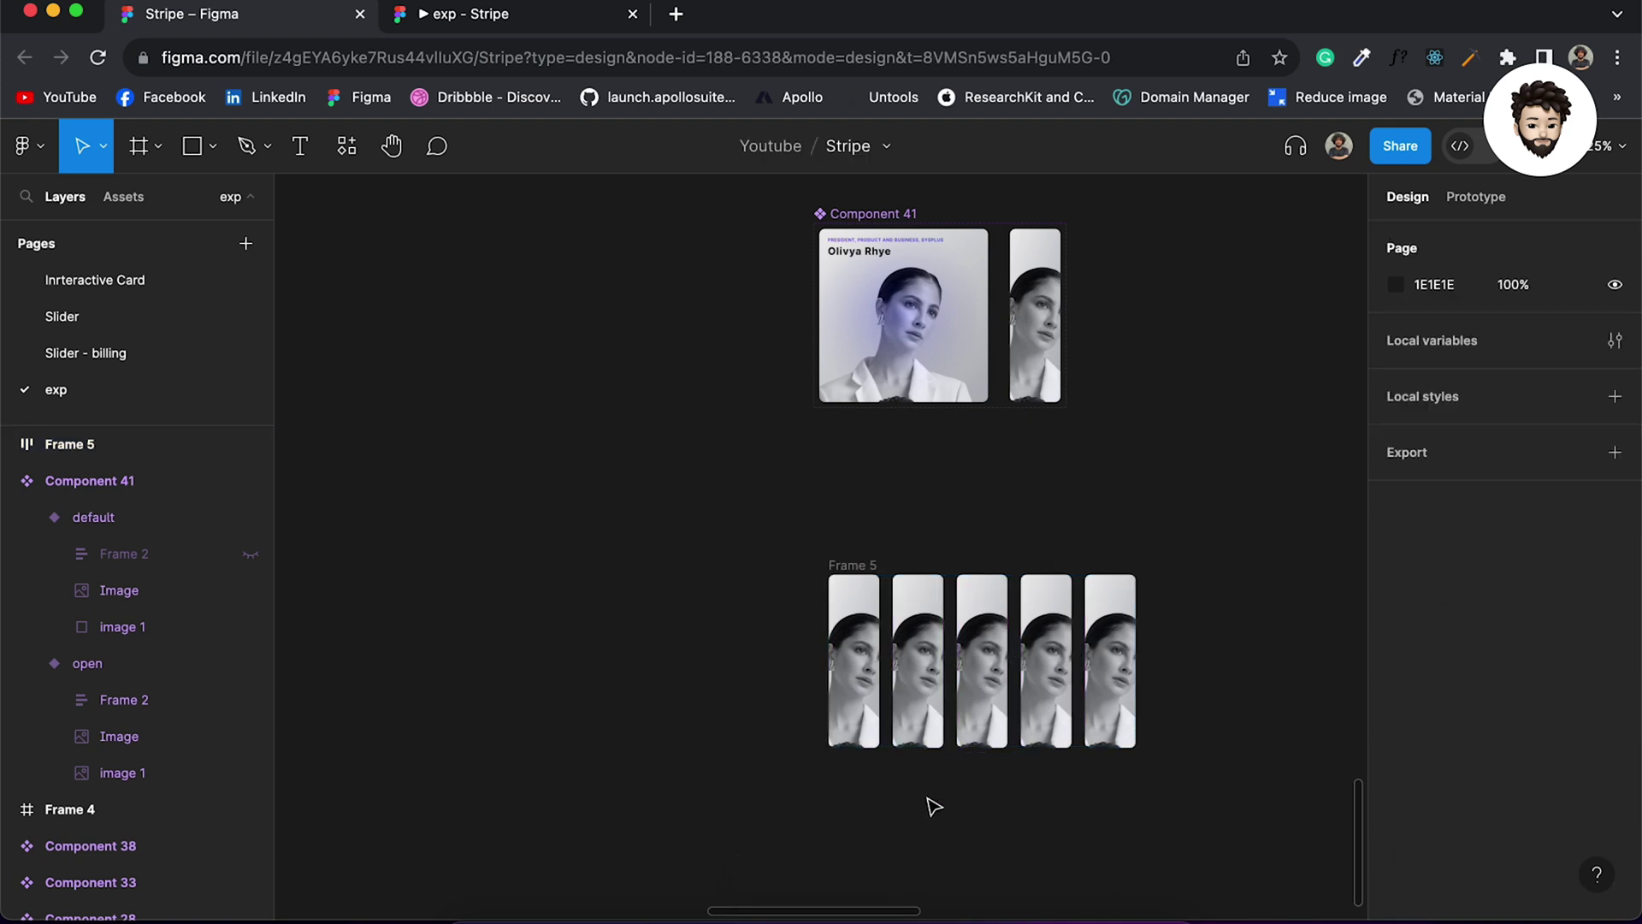
pyautogui.scroll(5, 931, 804)
pyautogui.scroll(-3, 932, 804)
pyautogui.scroll(1, 849, 466)
pyautogui.click(826, 477)
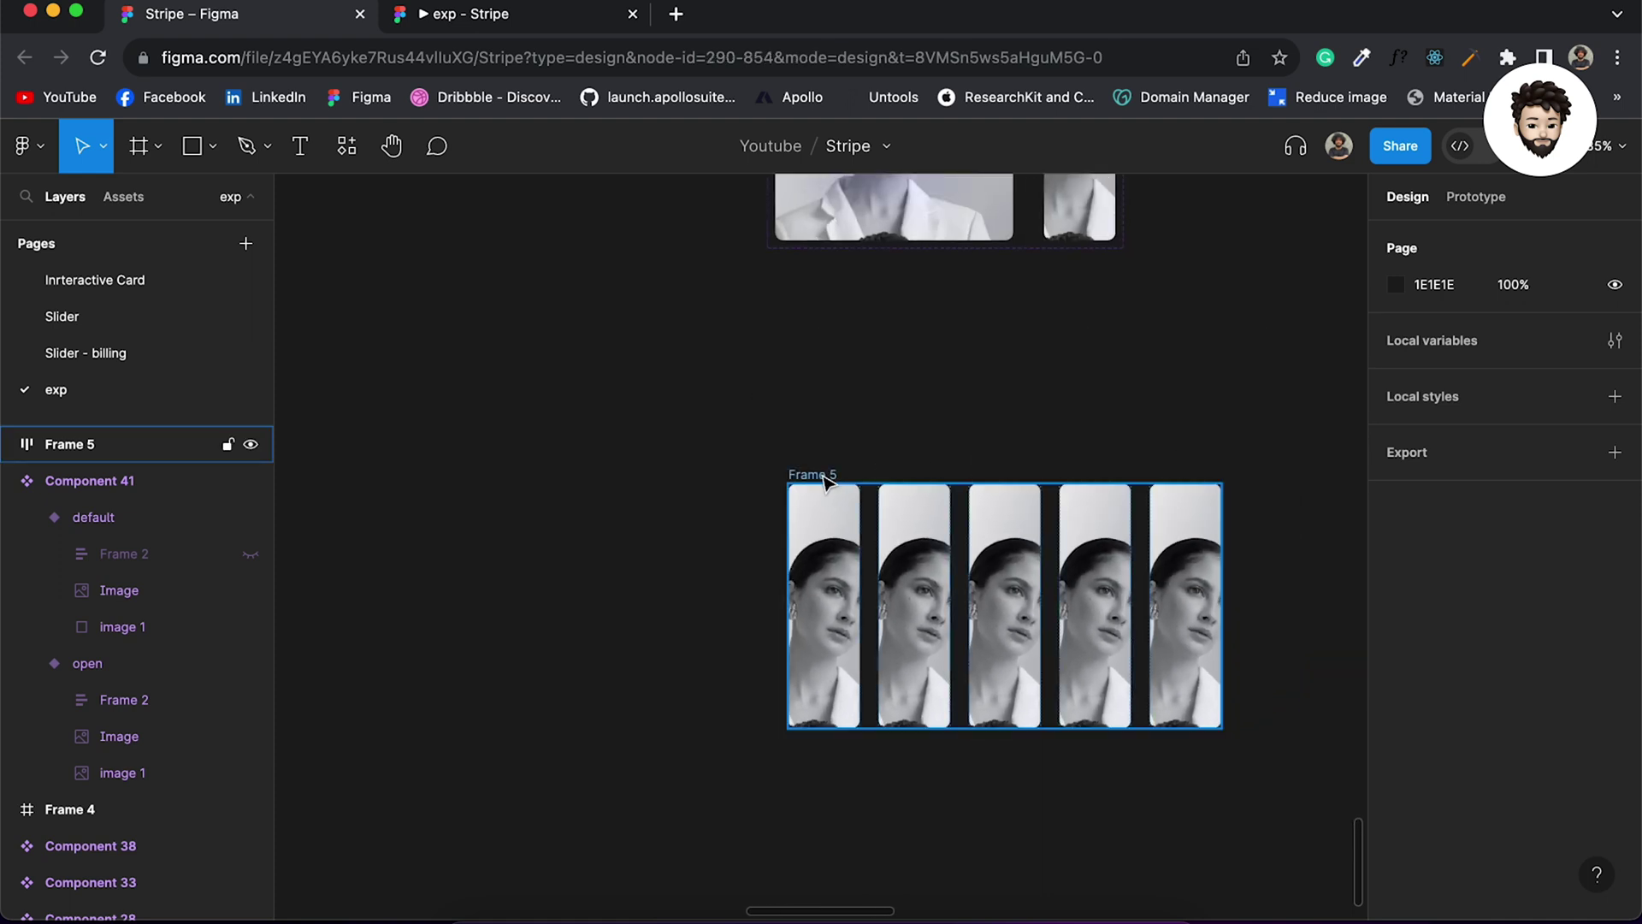
pyautogui.moveTo(830, 480); pyautogui.dragTo(815, 766)
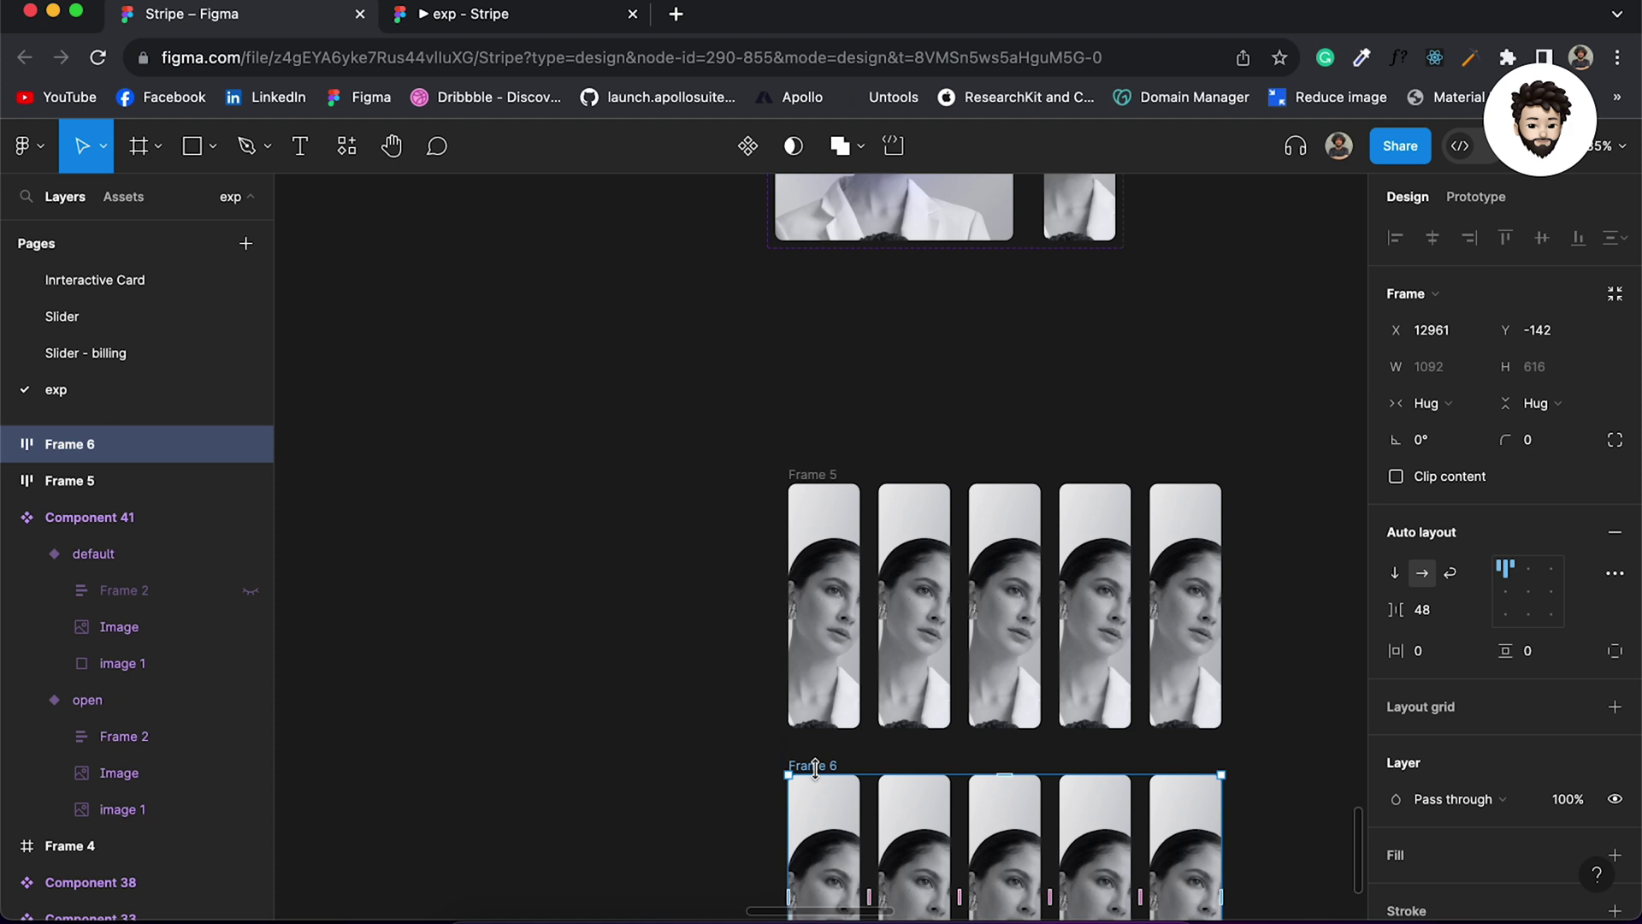
pyautogui.scroll(-3, 817, 770)
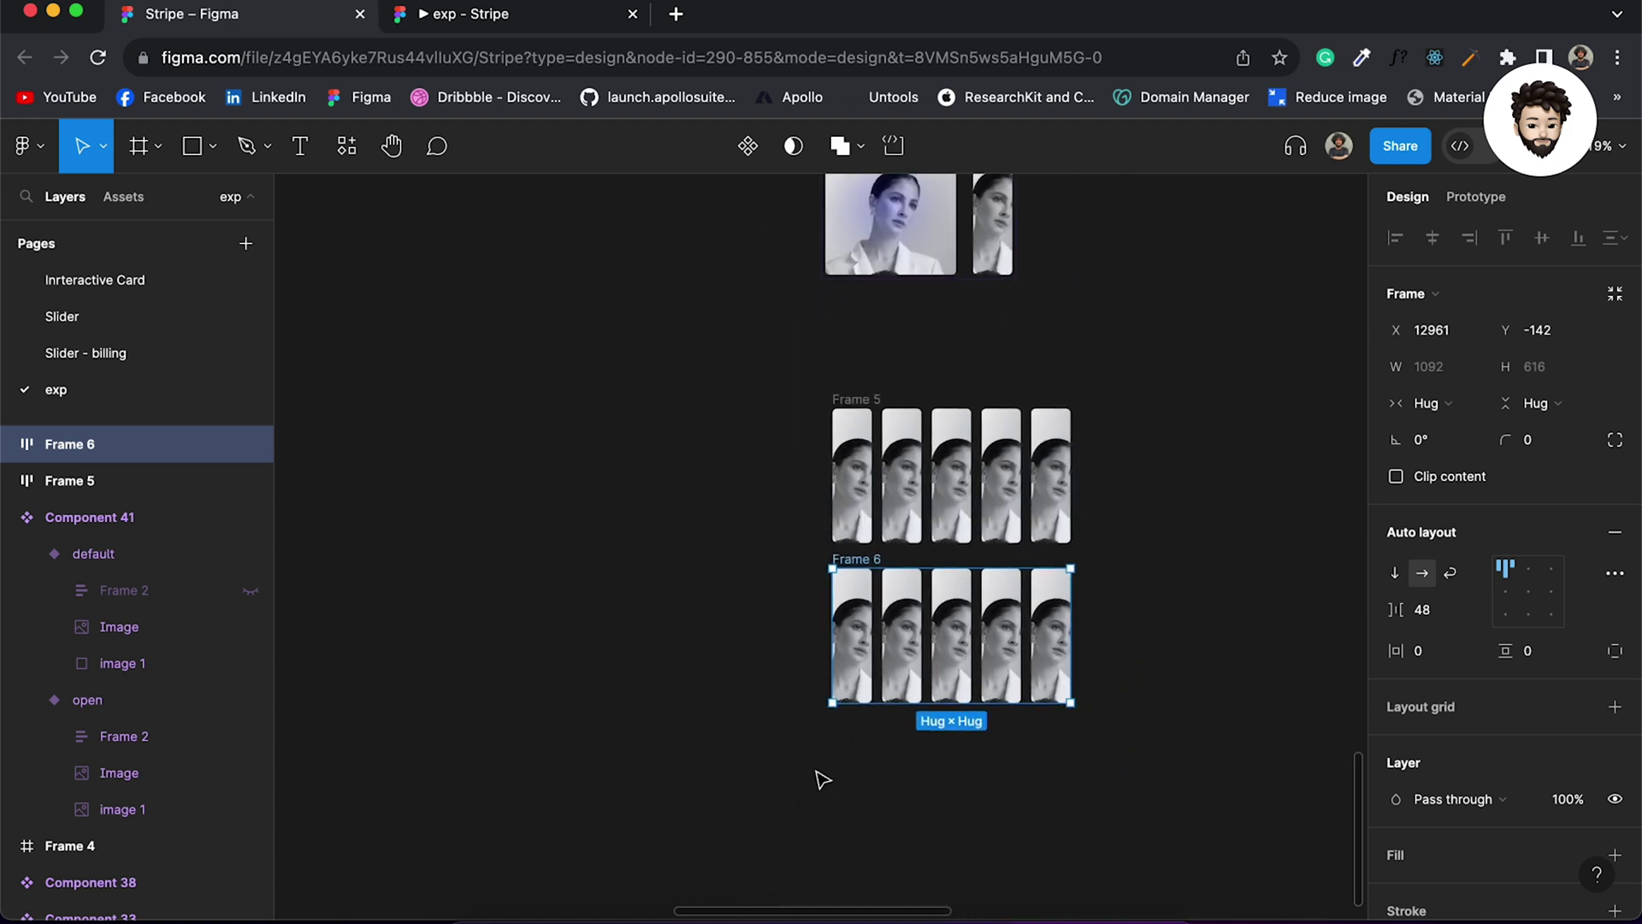
pyautogui.press('super+d')
pyautogui.press('super+d')
pyautogui.scroll(-2, 823, 780)
pyautogui.press('super+d')
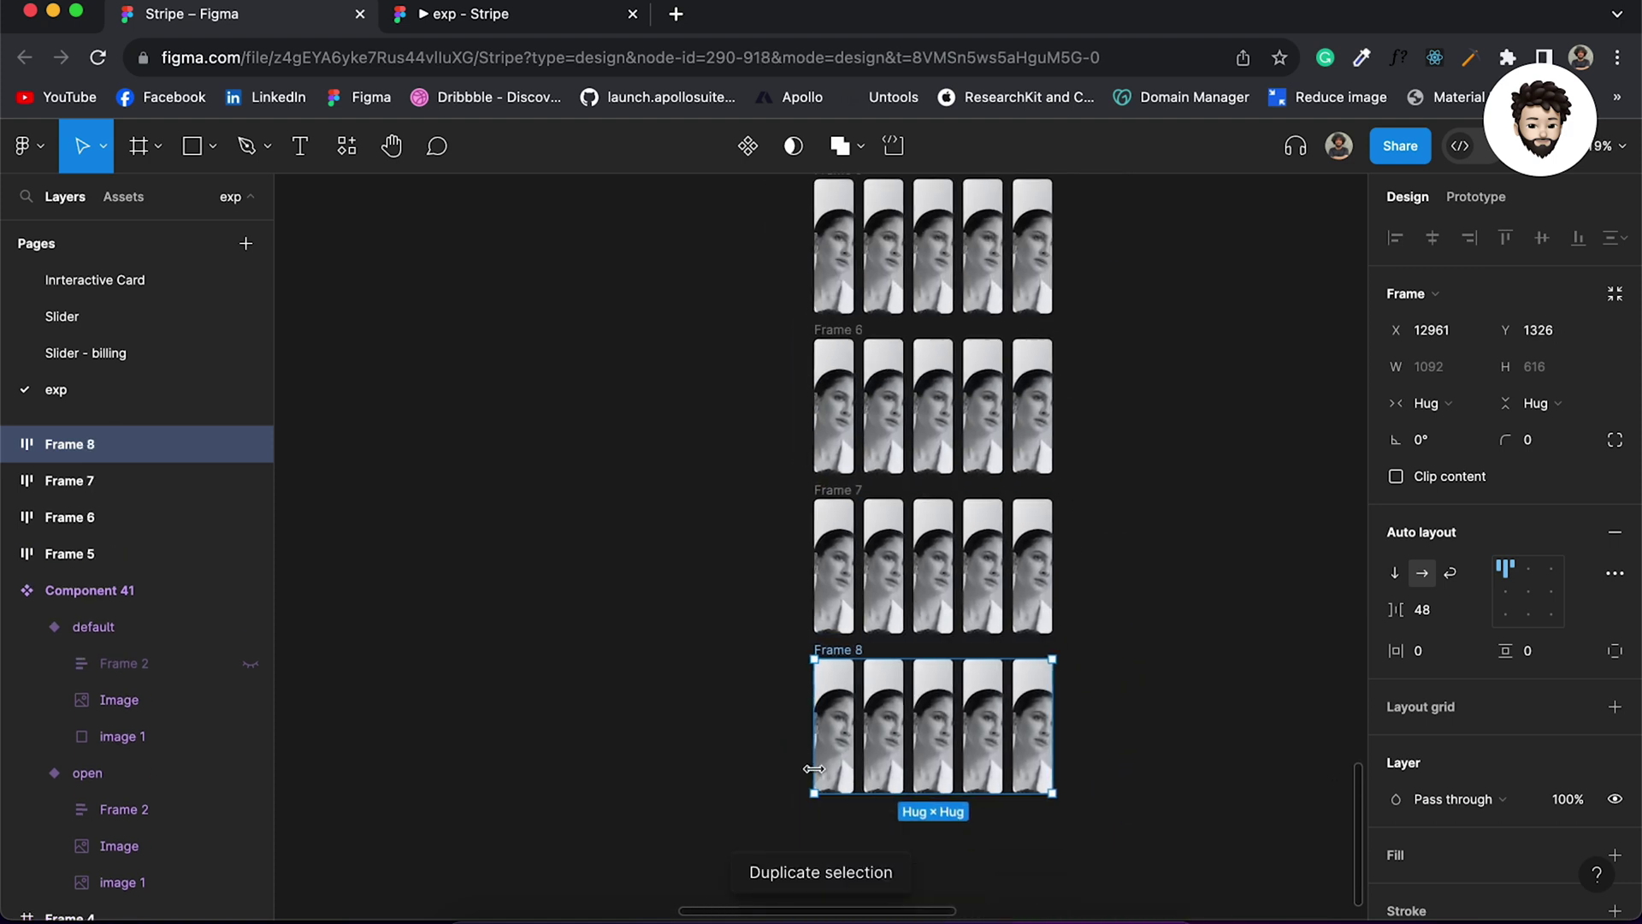
pyautogui.scroll(-3, 817, 782)
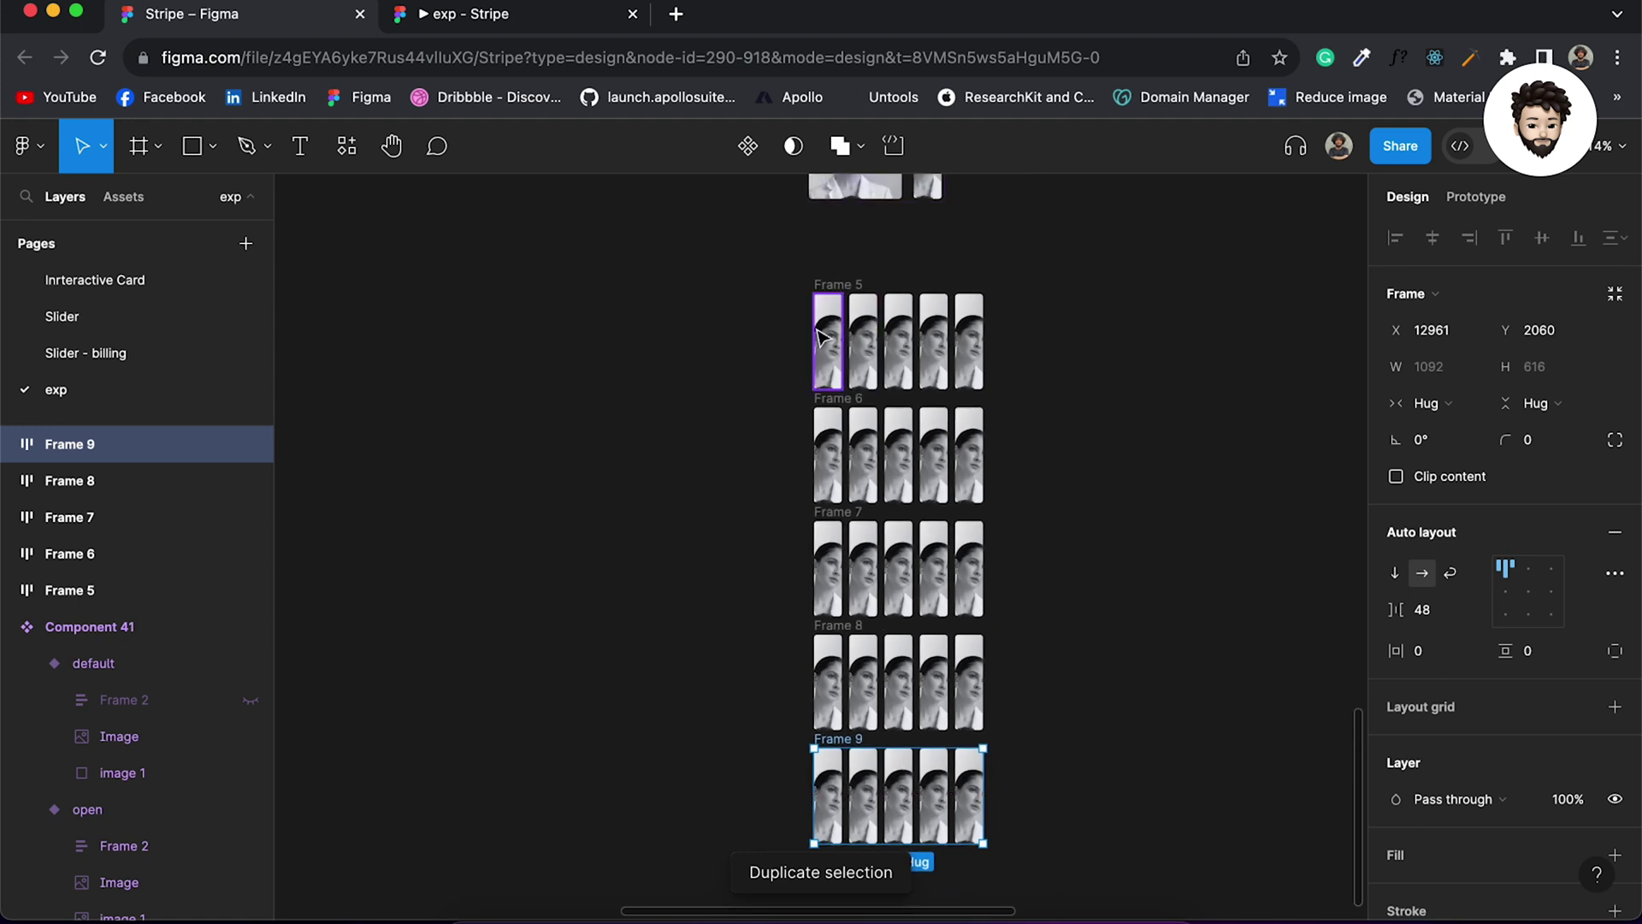
# Step: Select one card per row, stepping diagonally from Frame 5's first to Frame 9's fifth
pyautogui.click(824, 332)
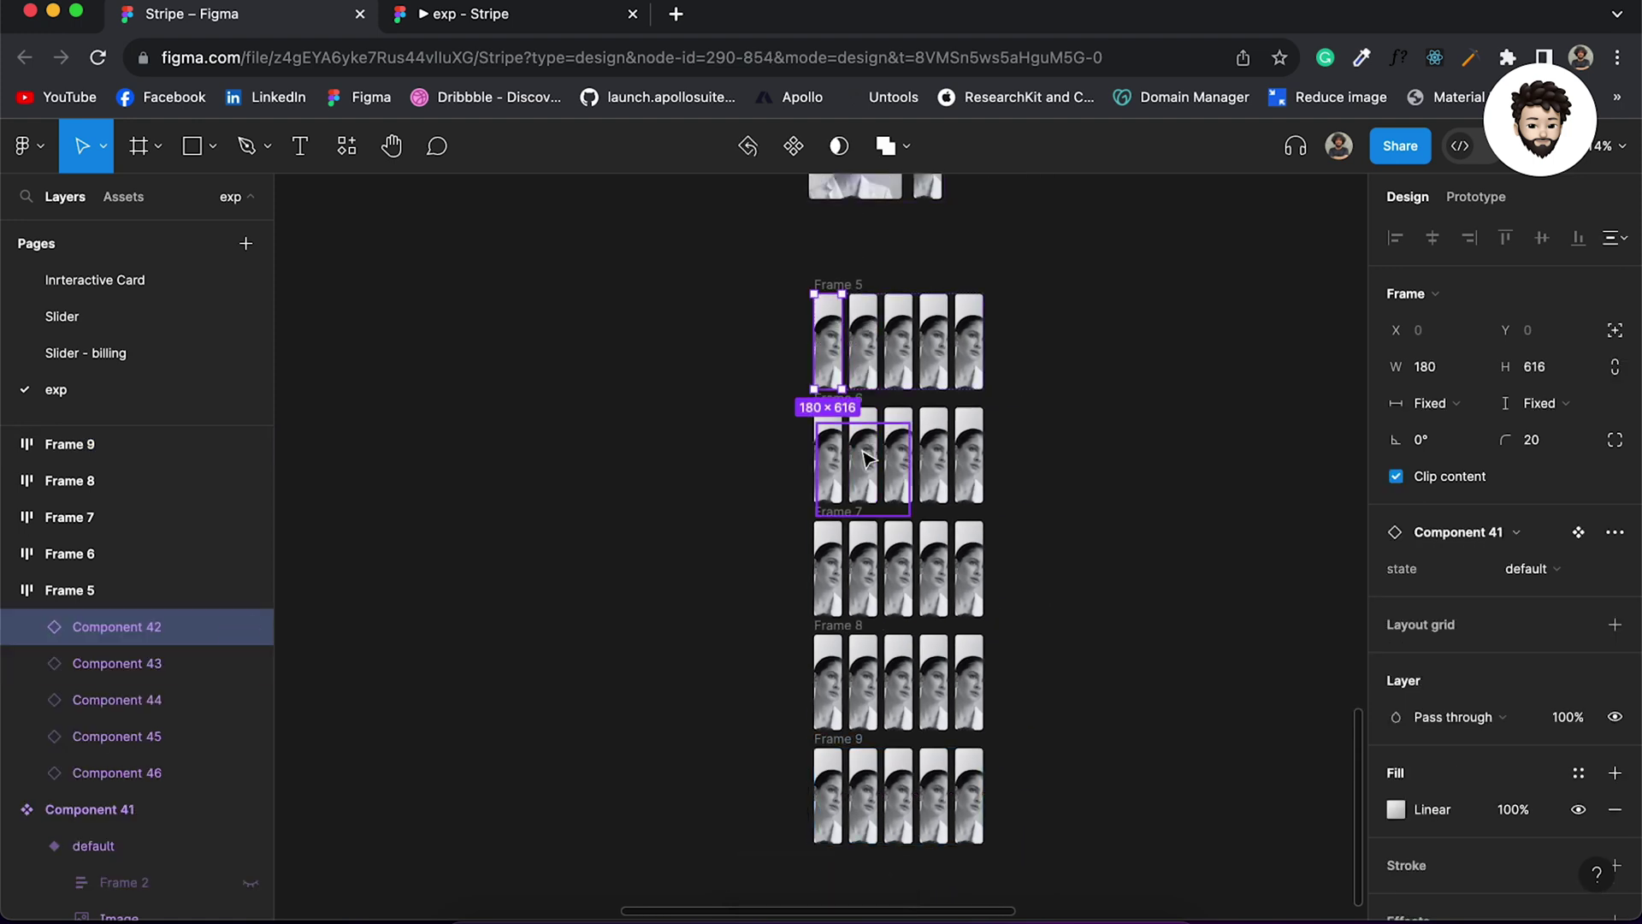
pyautogui.keyDown('shift'); pyautogui.click(870, 418); pyautogui.keyUp('shift')
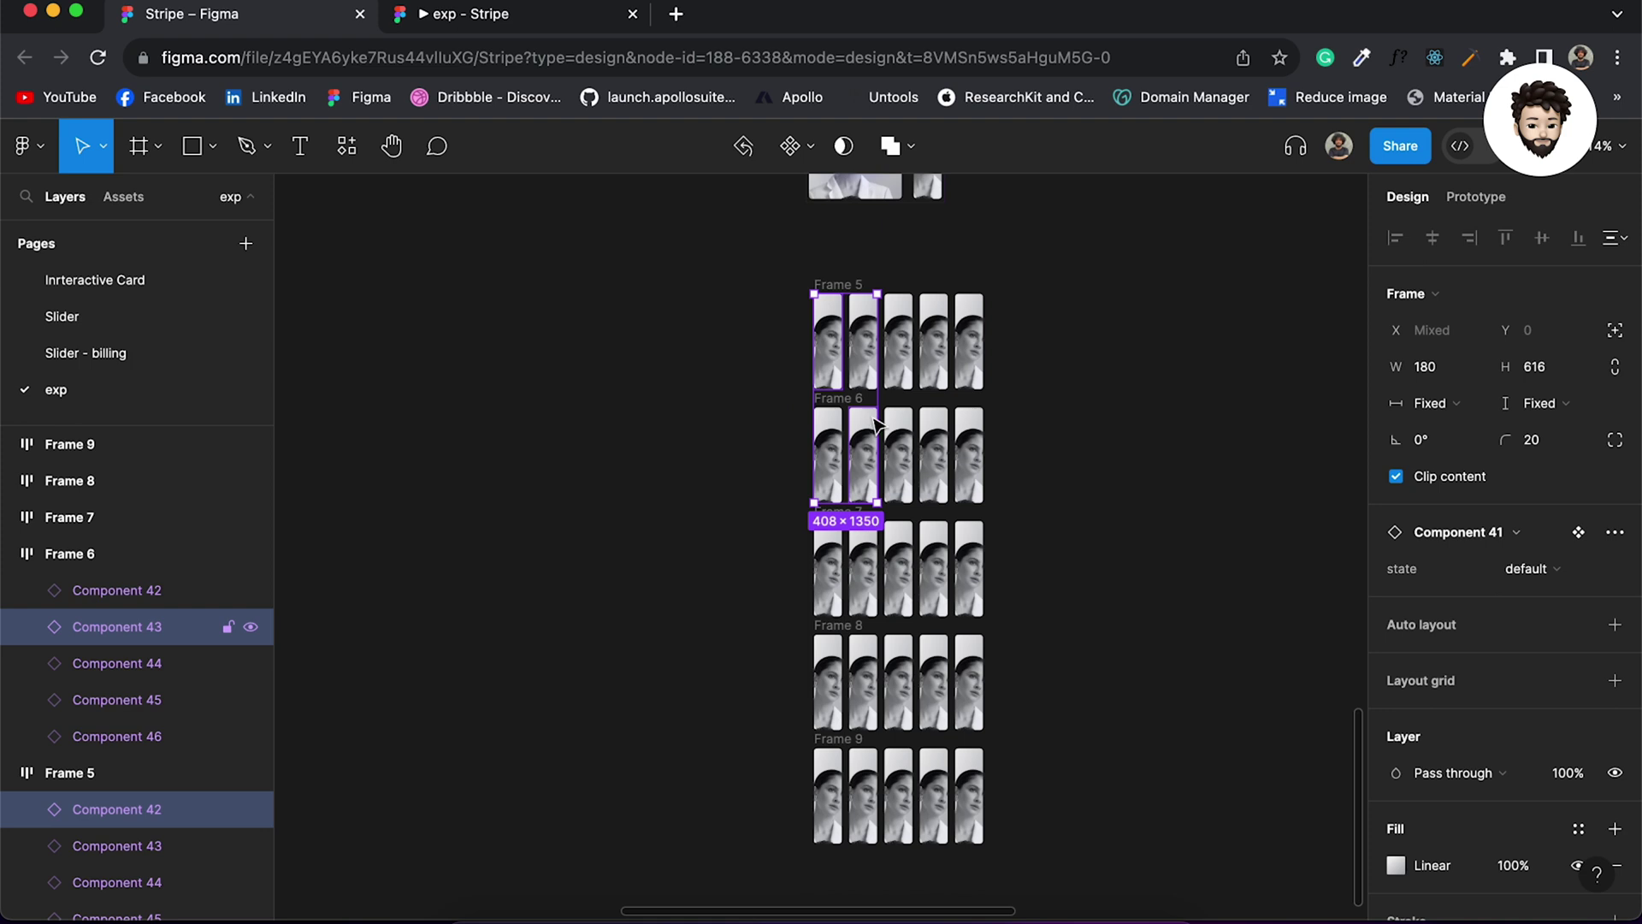
pyautogui.keyDown('shift'); pyautogui.click(899, 532); pyautogui.keyUp('shift')
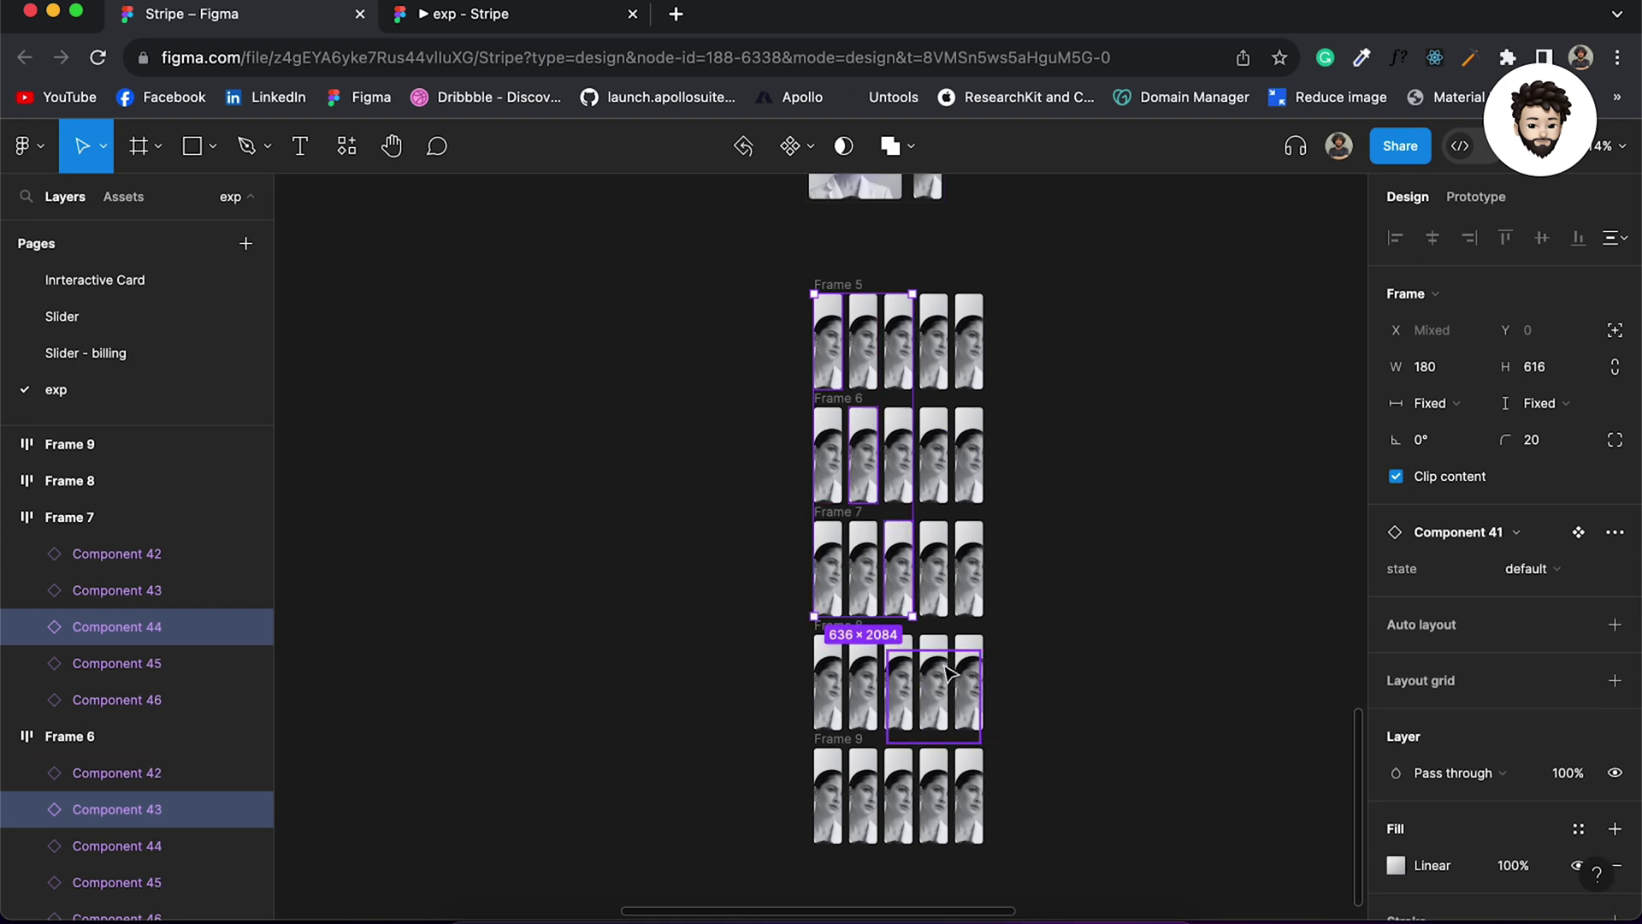
pyautogui.keyDown('shift'); pyautogui.click(937, 646); pyautogui.keyUp('shift')
pyautogui.keyDown('shift'); pyautogui.click(982, 757); pyautogui.keyUp('shift')
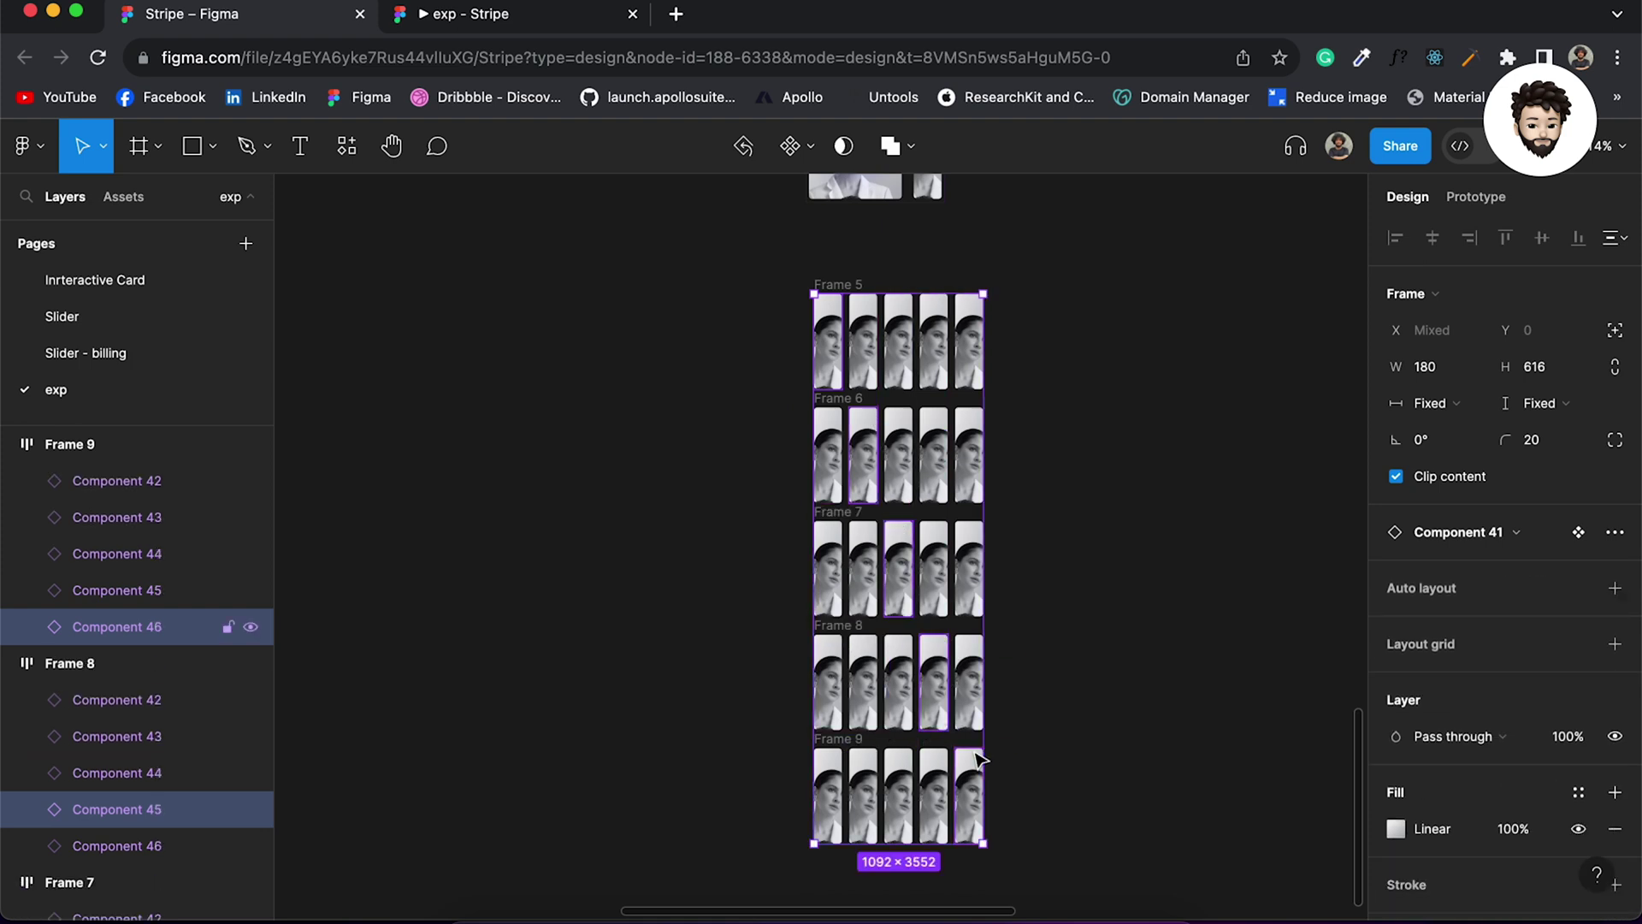
# Step: Switch the selected cards' state property to open
pyautogui.click(1545, 569)
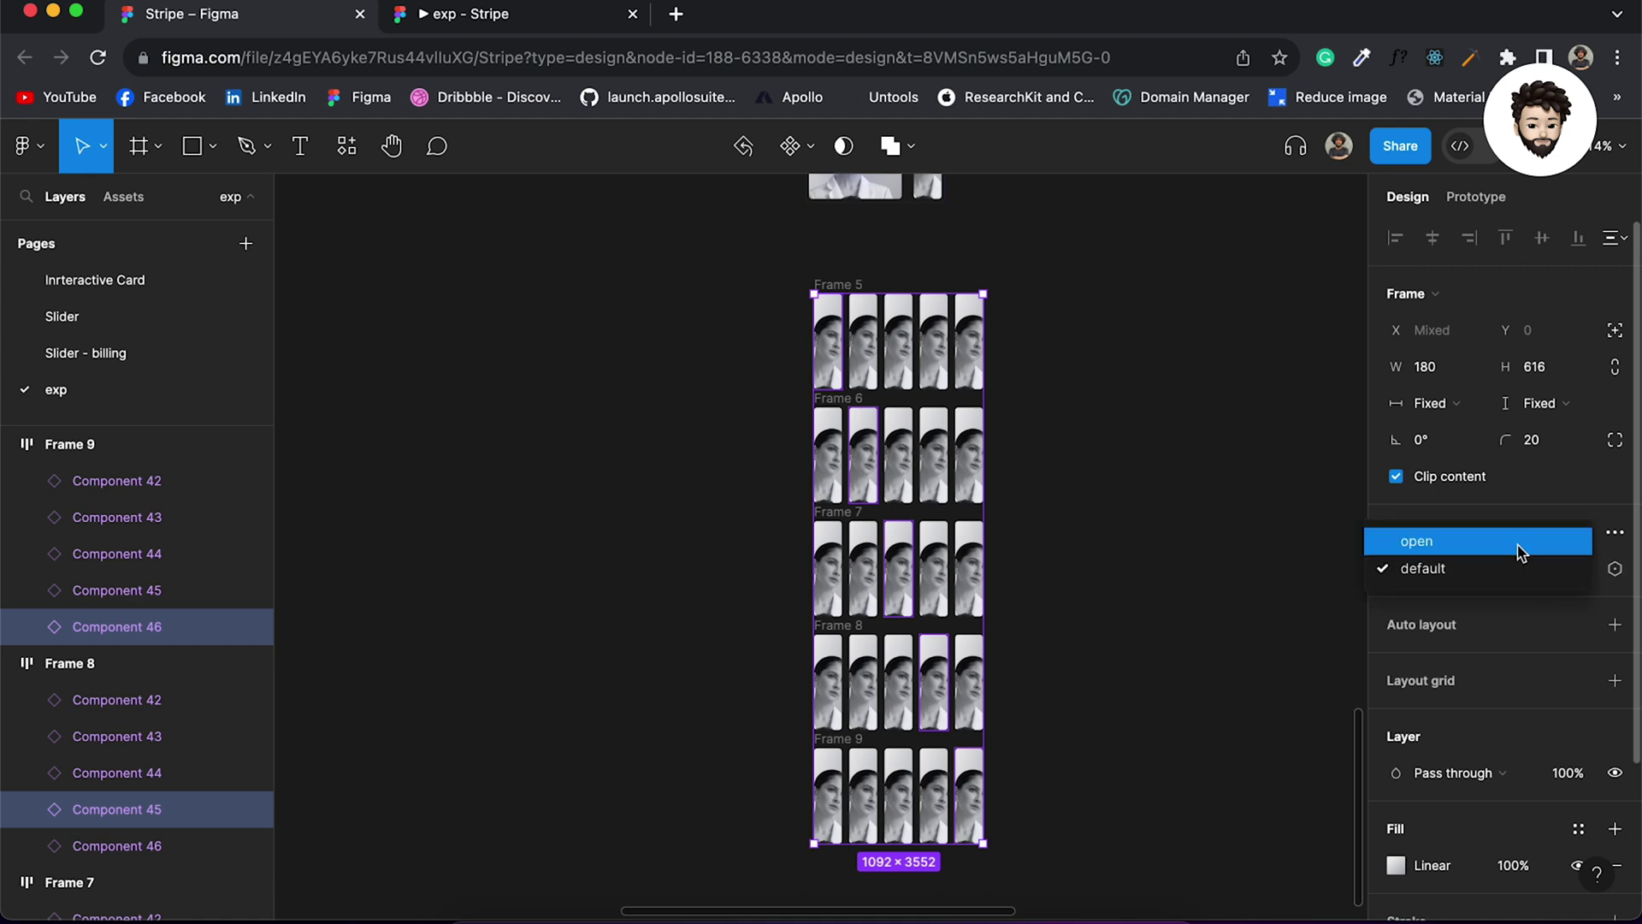
pyautogui.click(1517, 545)
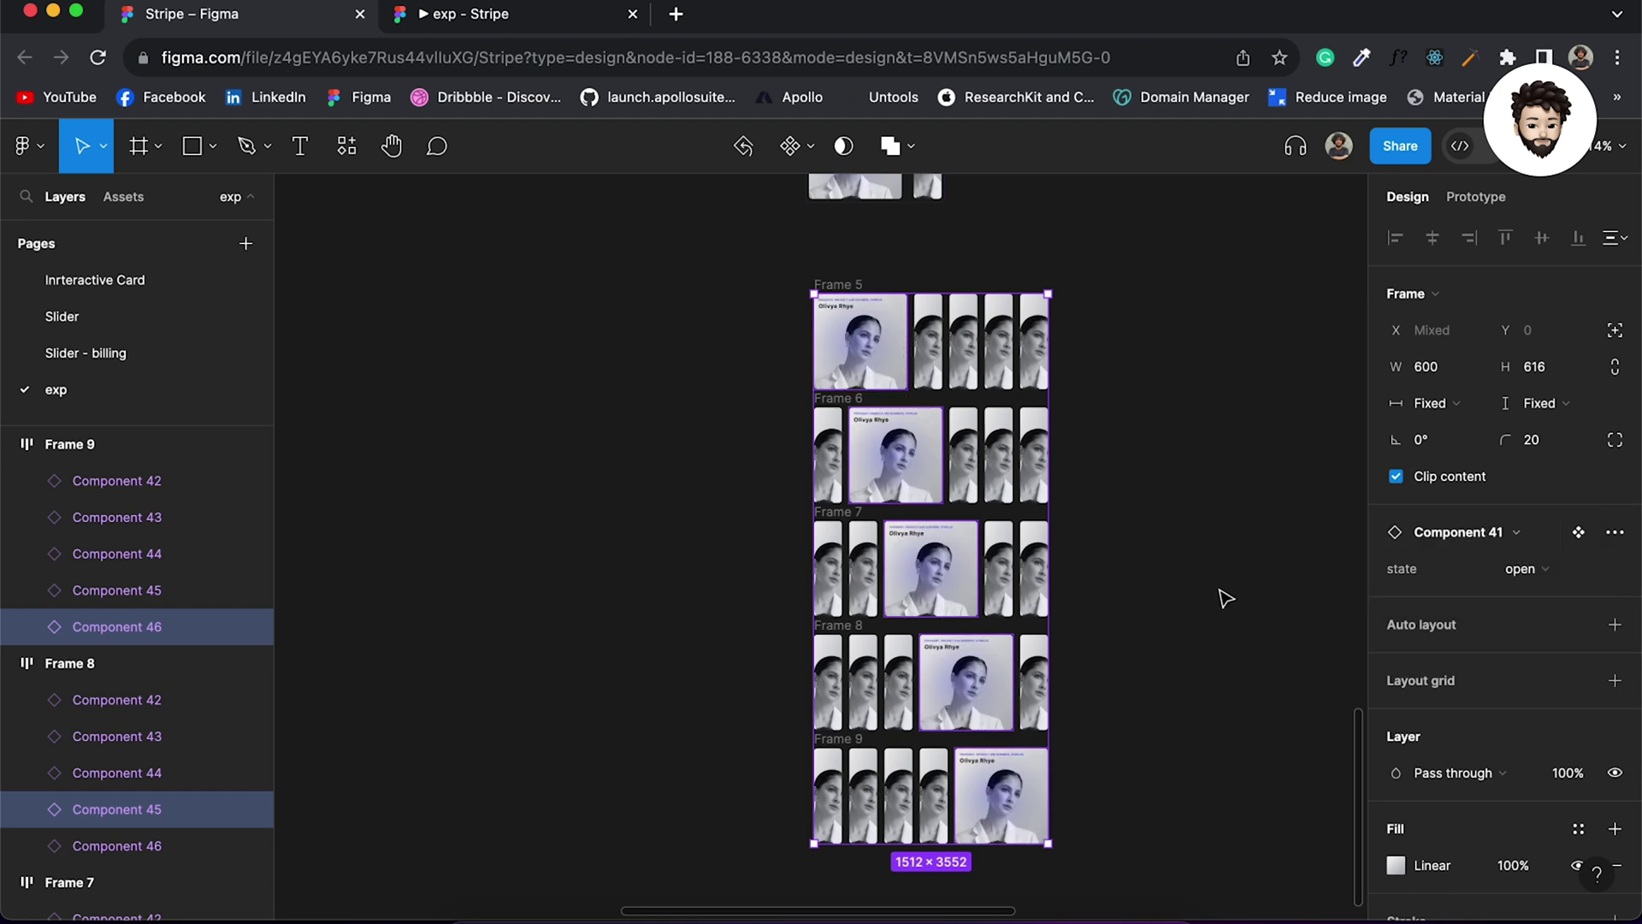
pyautogui.click(1227, 598)
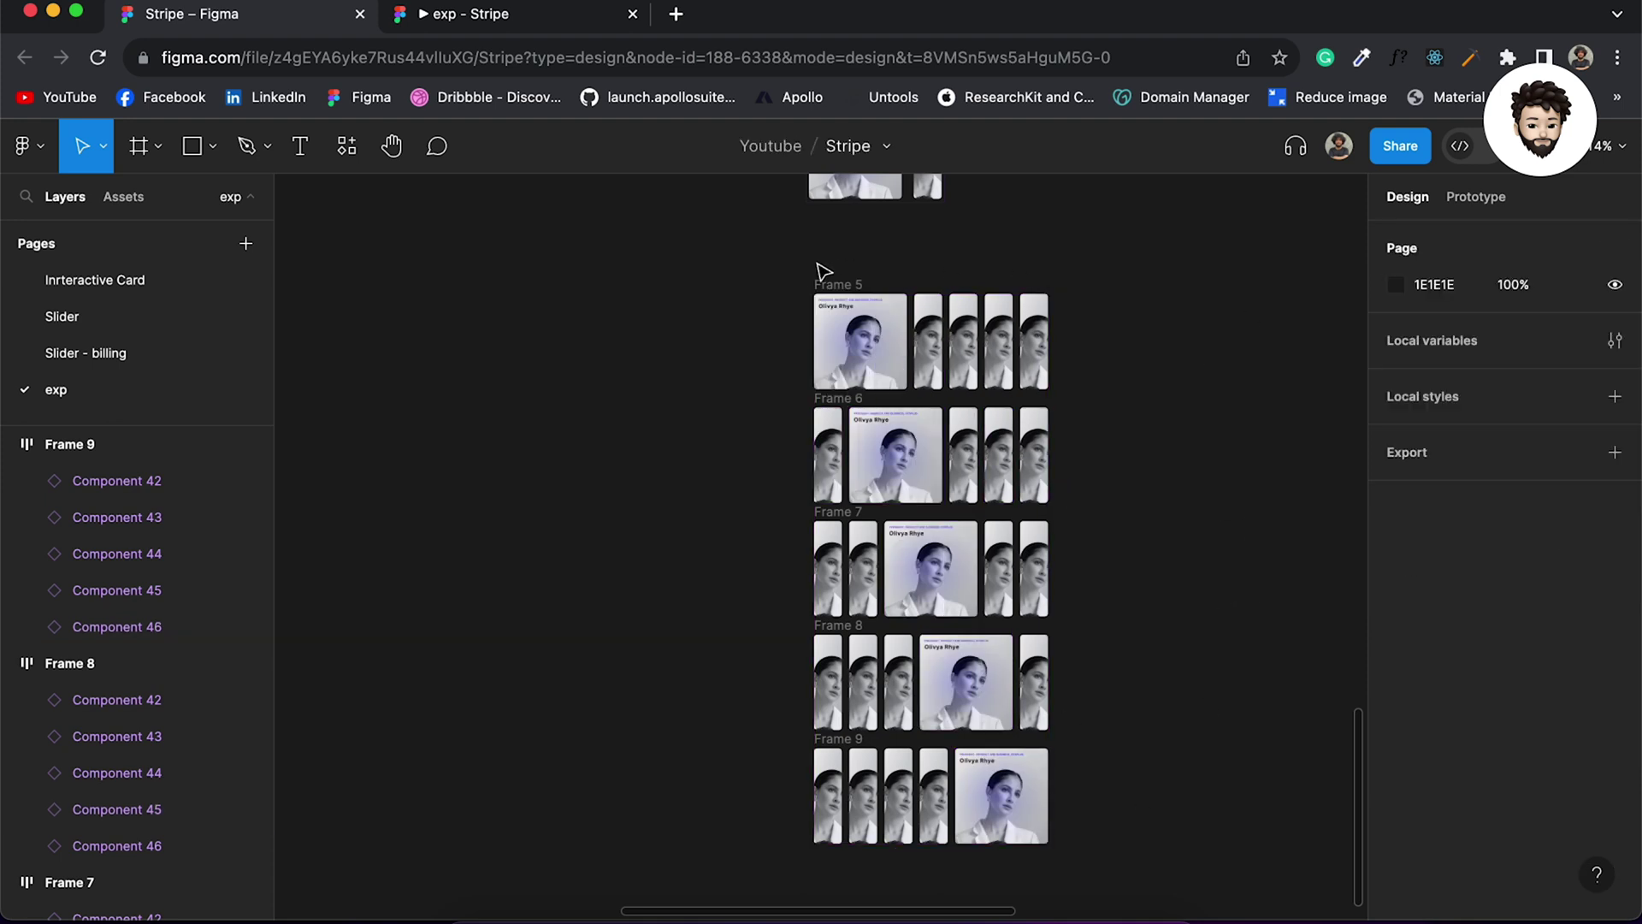
# Step: Convert Frames 5–9 into separate components and combine them as five variants in Component 47
pyautogui.moveTo(785, 263); pyautogui.dragTo(1217, 873)
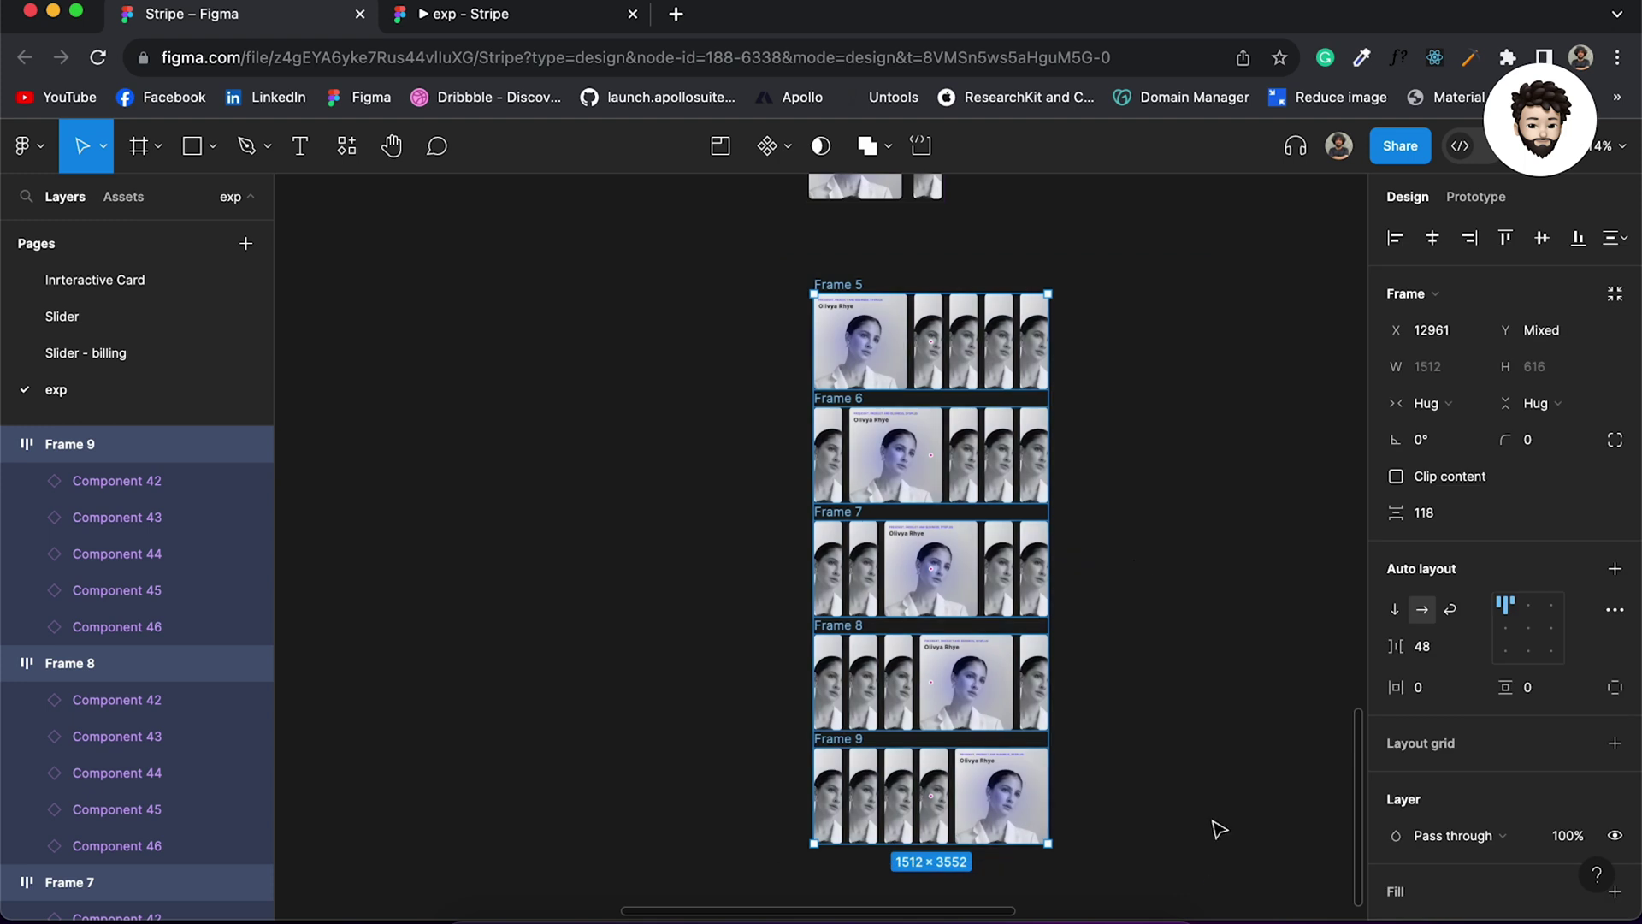
pyautogui.click(785, 150)
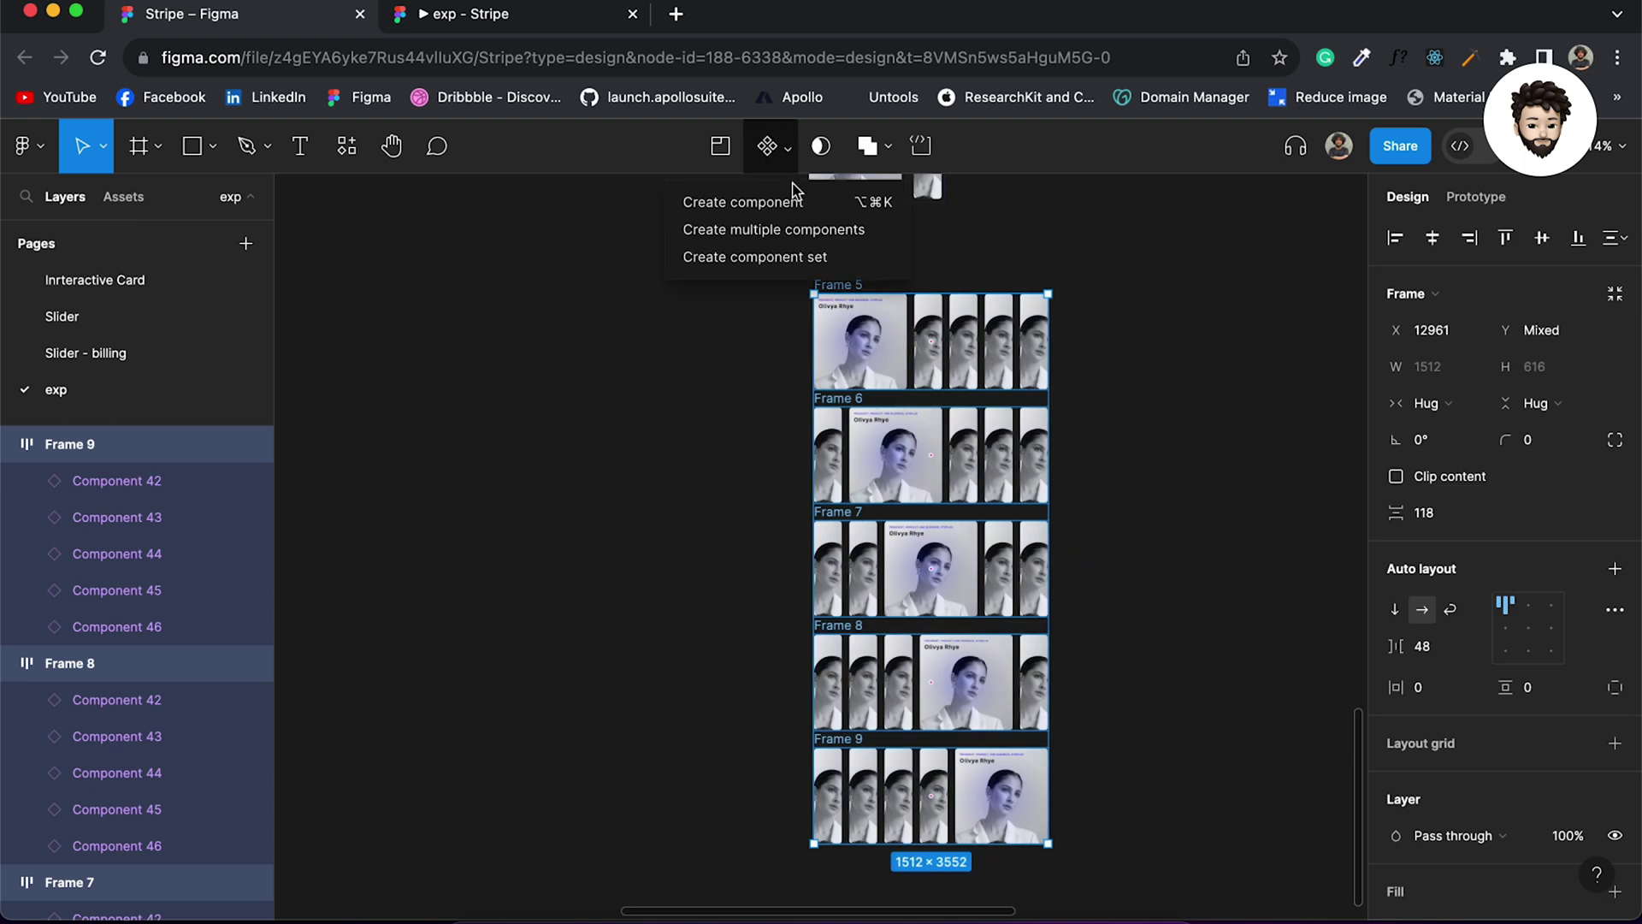
pyautogui.click(803, 235)
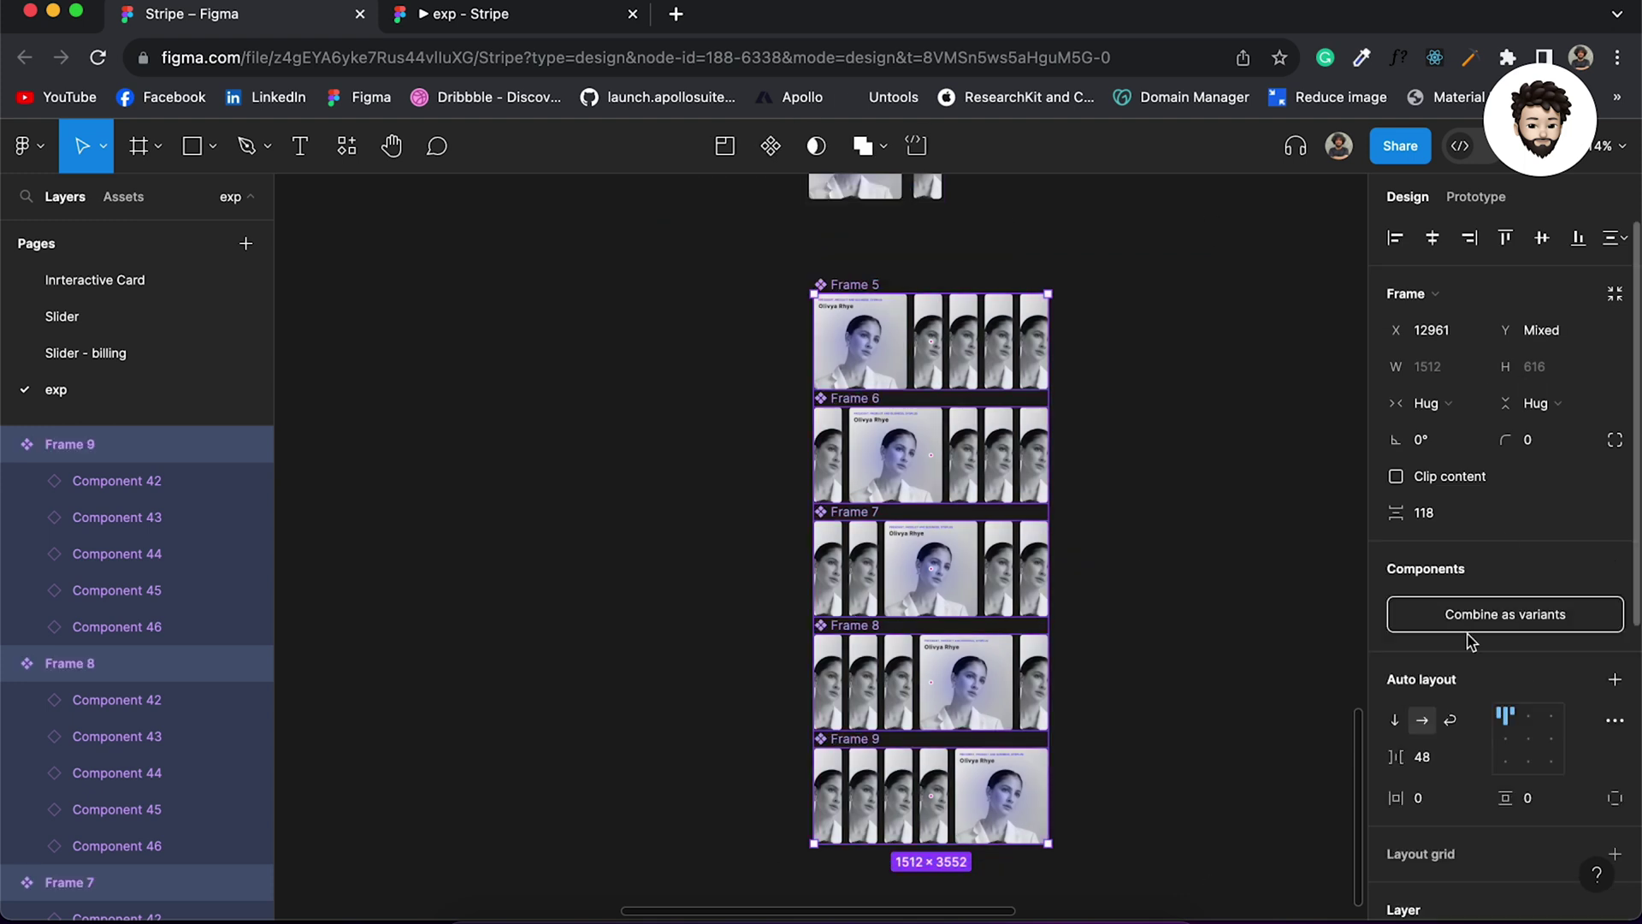
pyautogui.click(1492, 617)
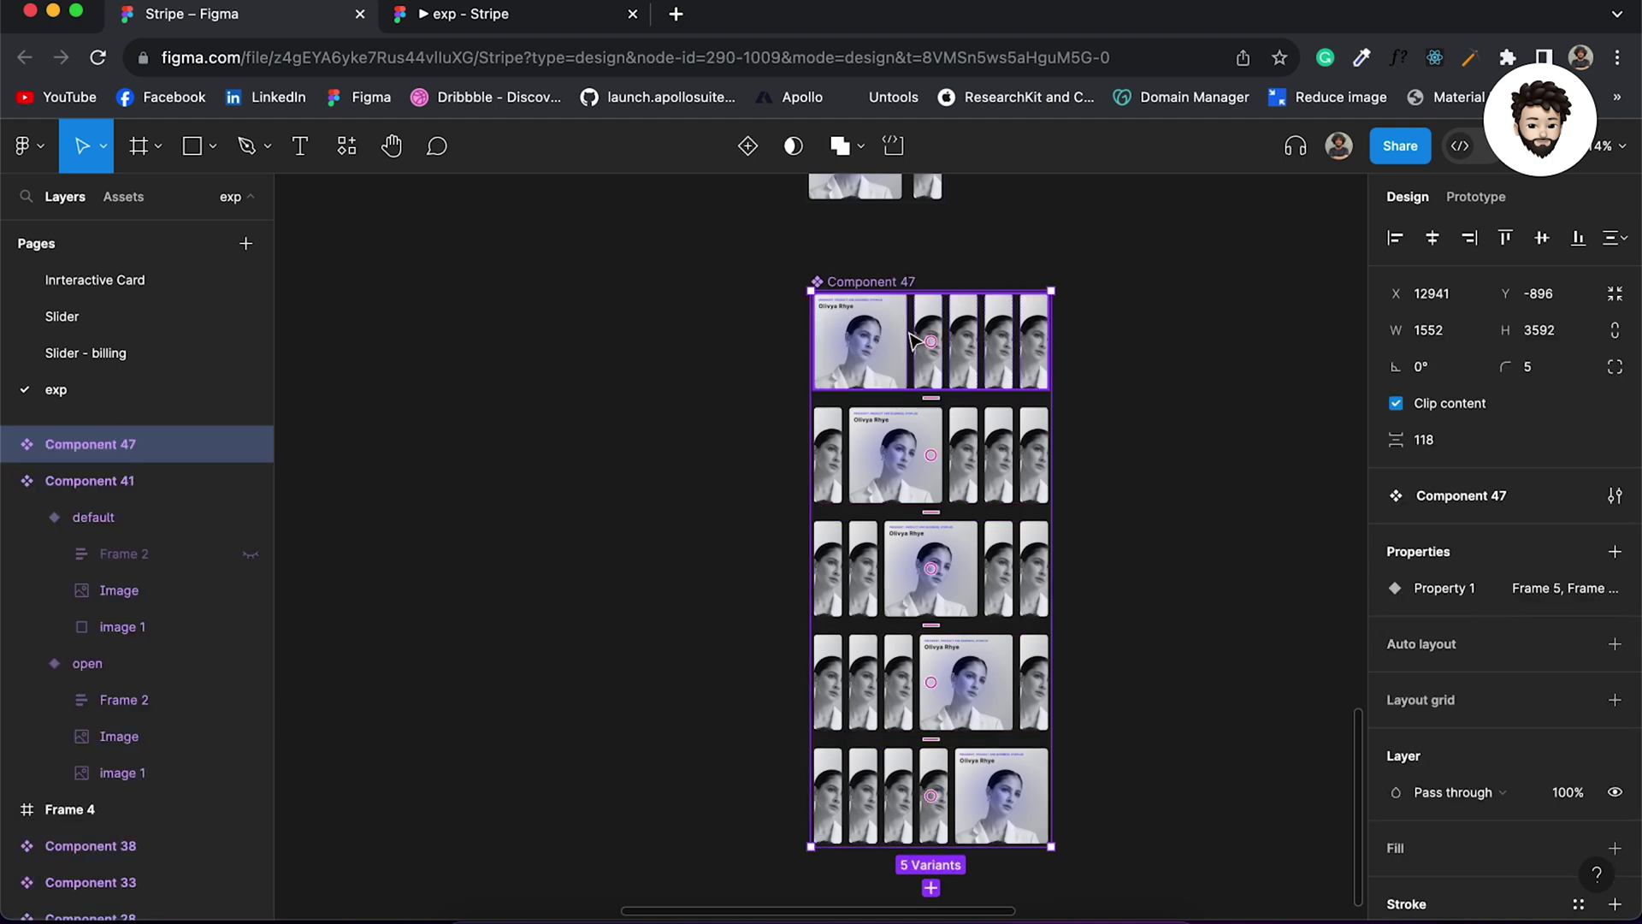
pyautogui.scroll(5, 914, 340)
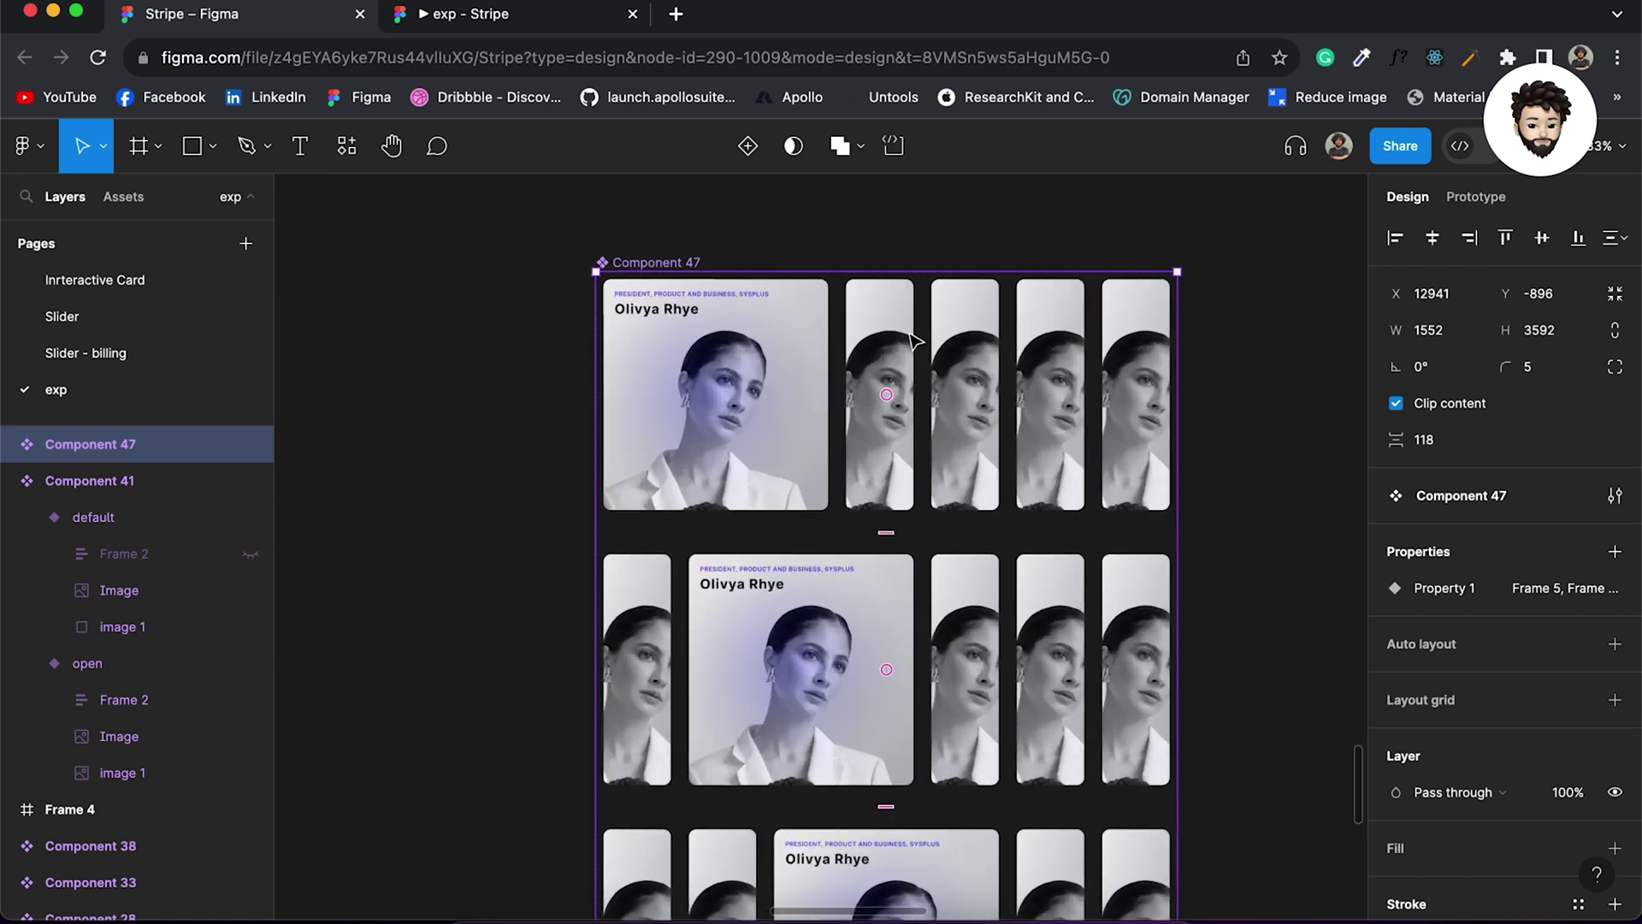
pyautogui.scroll(-1, 913, 341)
# Step: Link the Frame 5 variant to change to Frame 6 on click with Smart animate
pyautogui.click(868, 413)
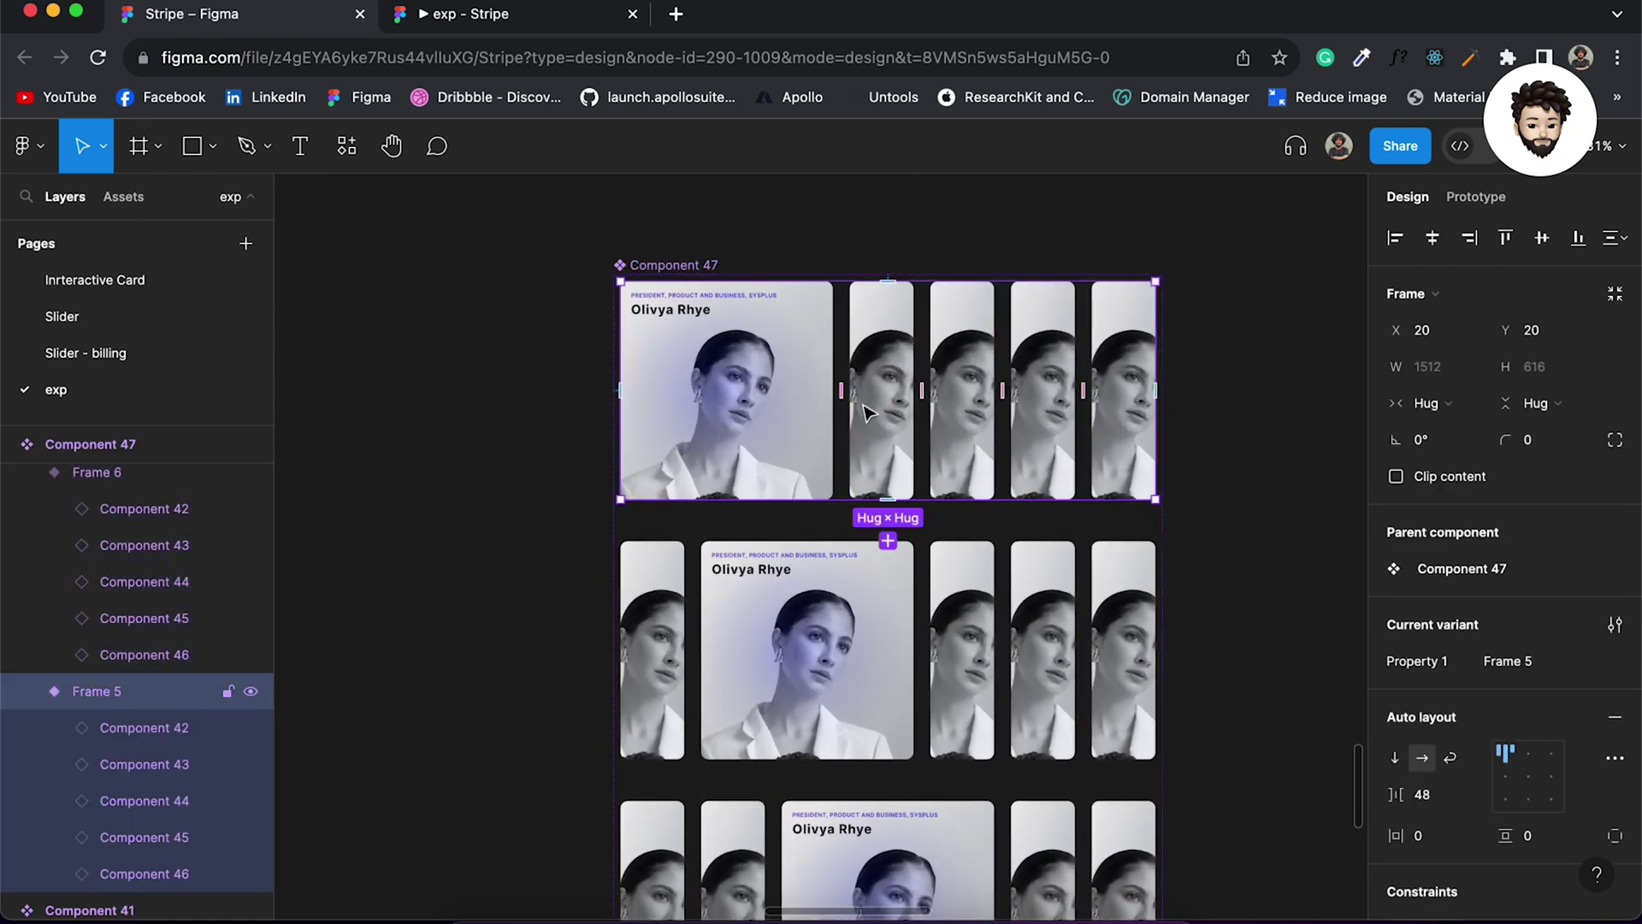
pyautogui.click(1471, 199)
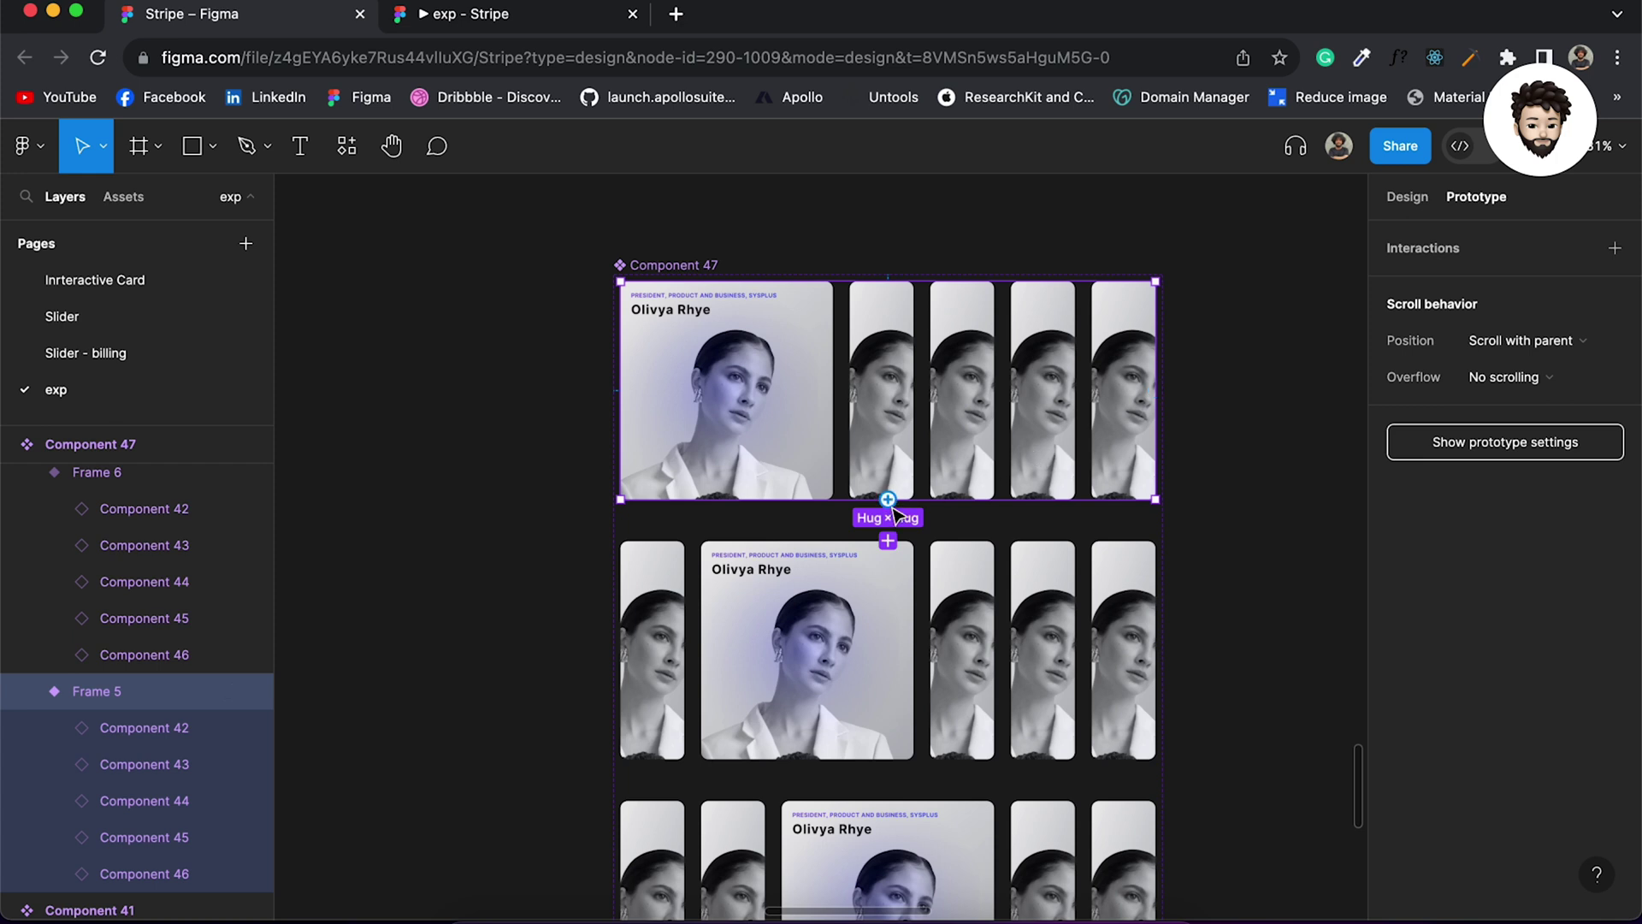
pyautogui.click(888, 540)
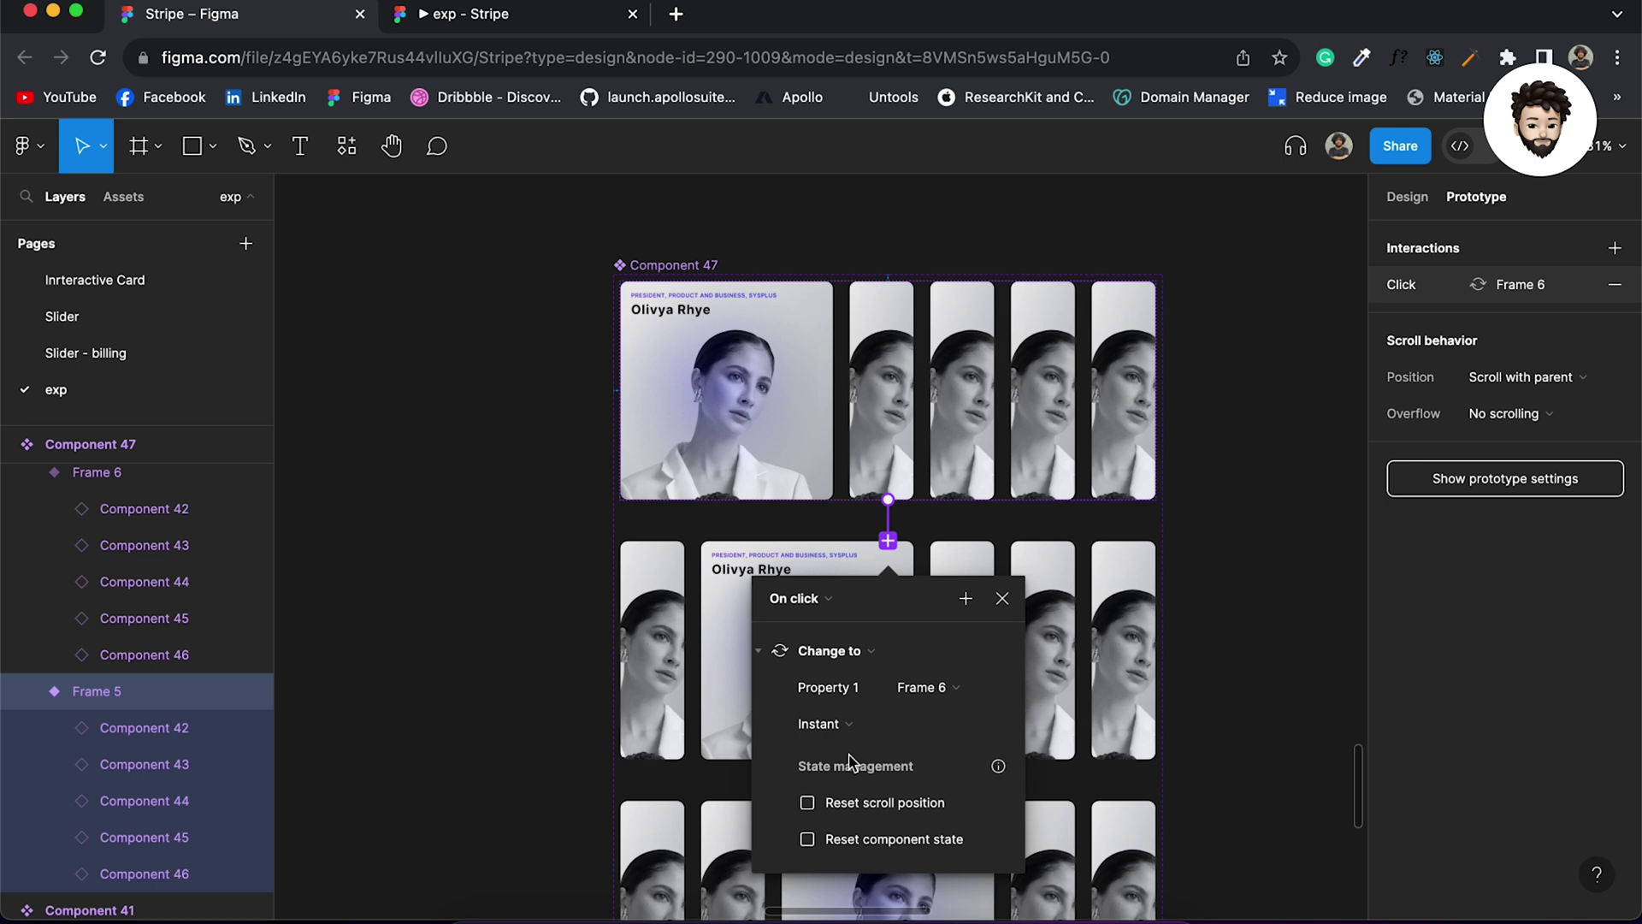
pyautogui.click(816, 725)
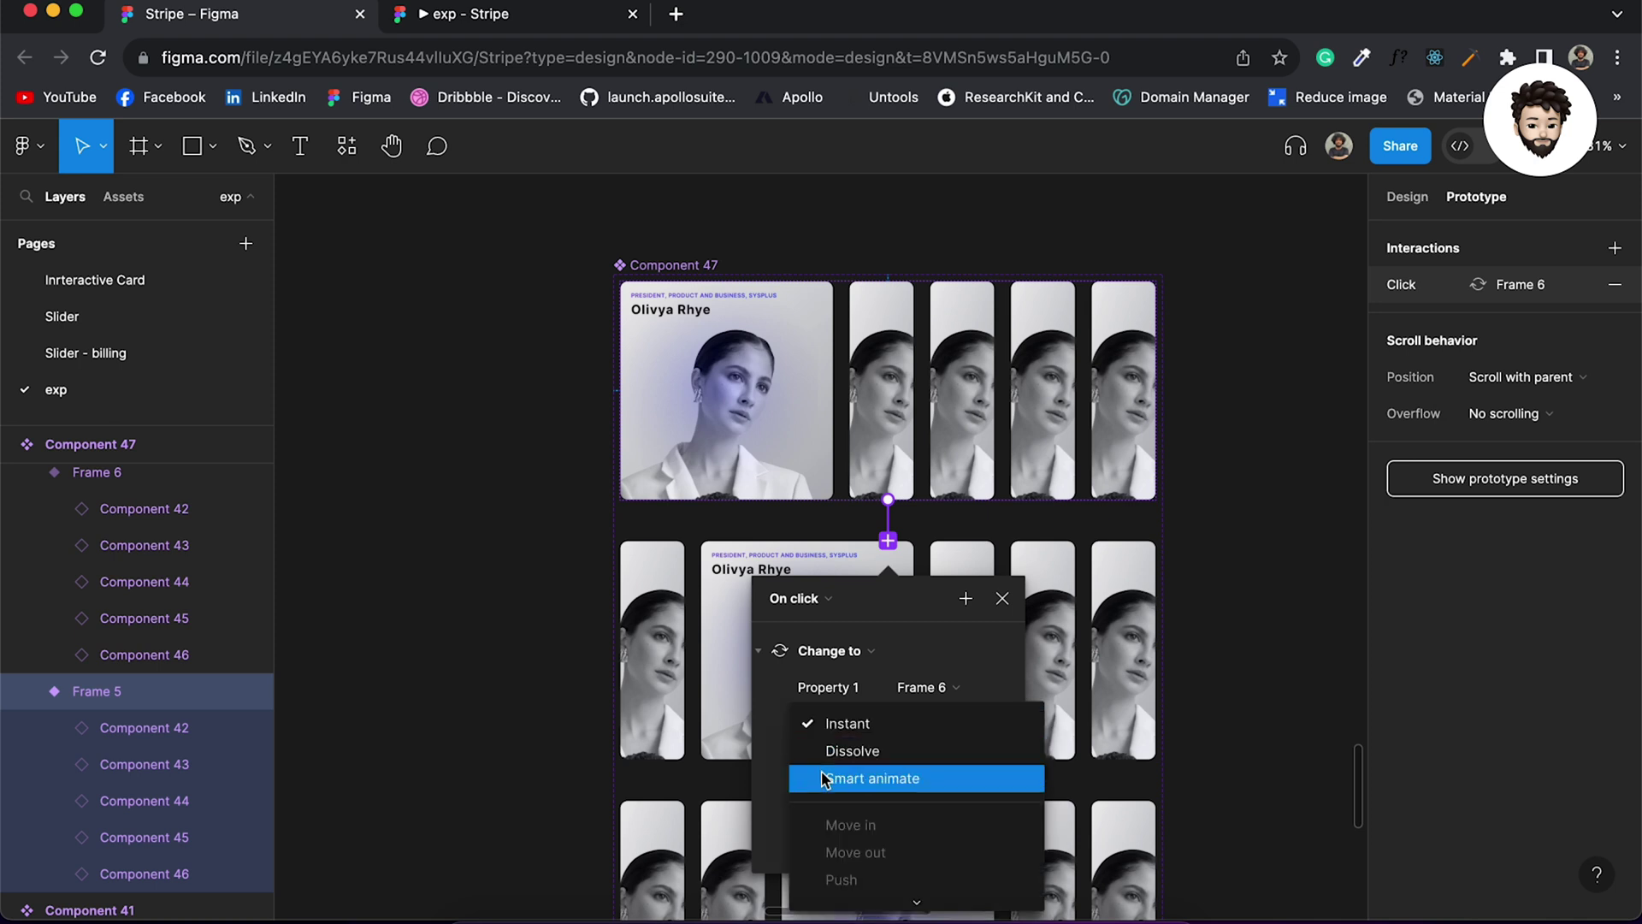
pyautogui.click(824, 778)
pyautogui.scroll(-5, 868, 565)
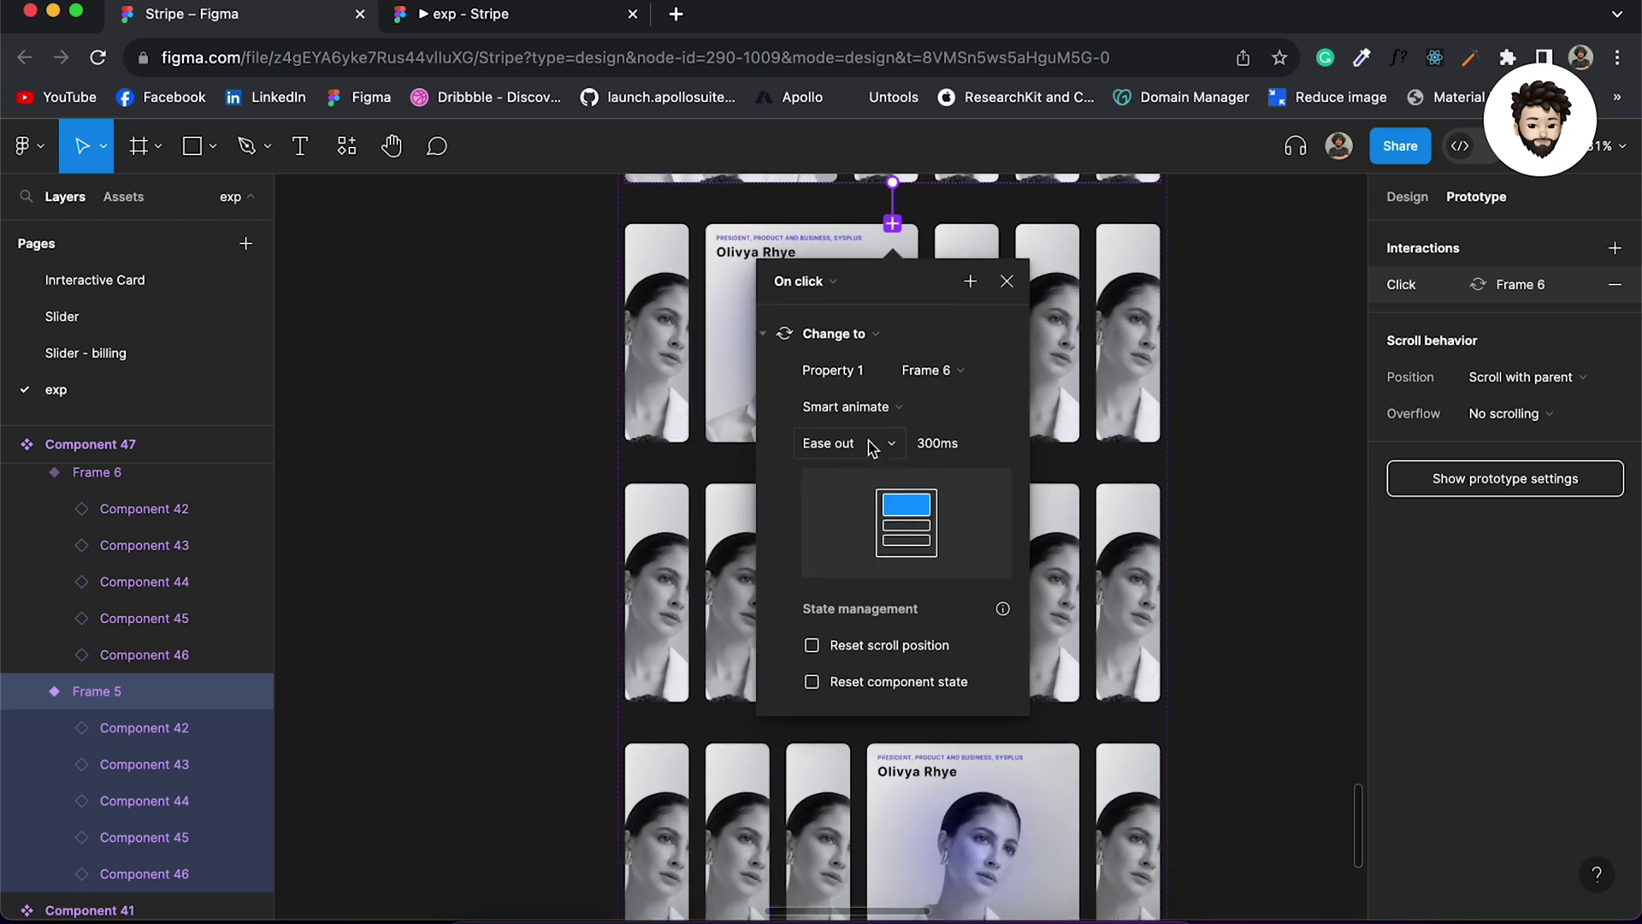
# Step: Set the transition easing to Custom spring with stiffness 600 and damping 60
pyautogui.click(873, 449)
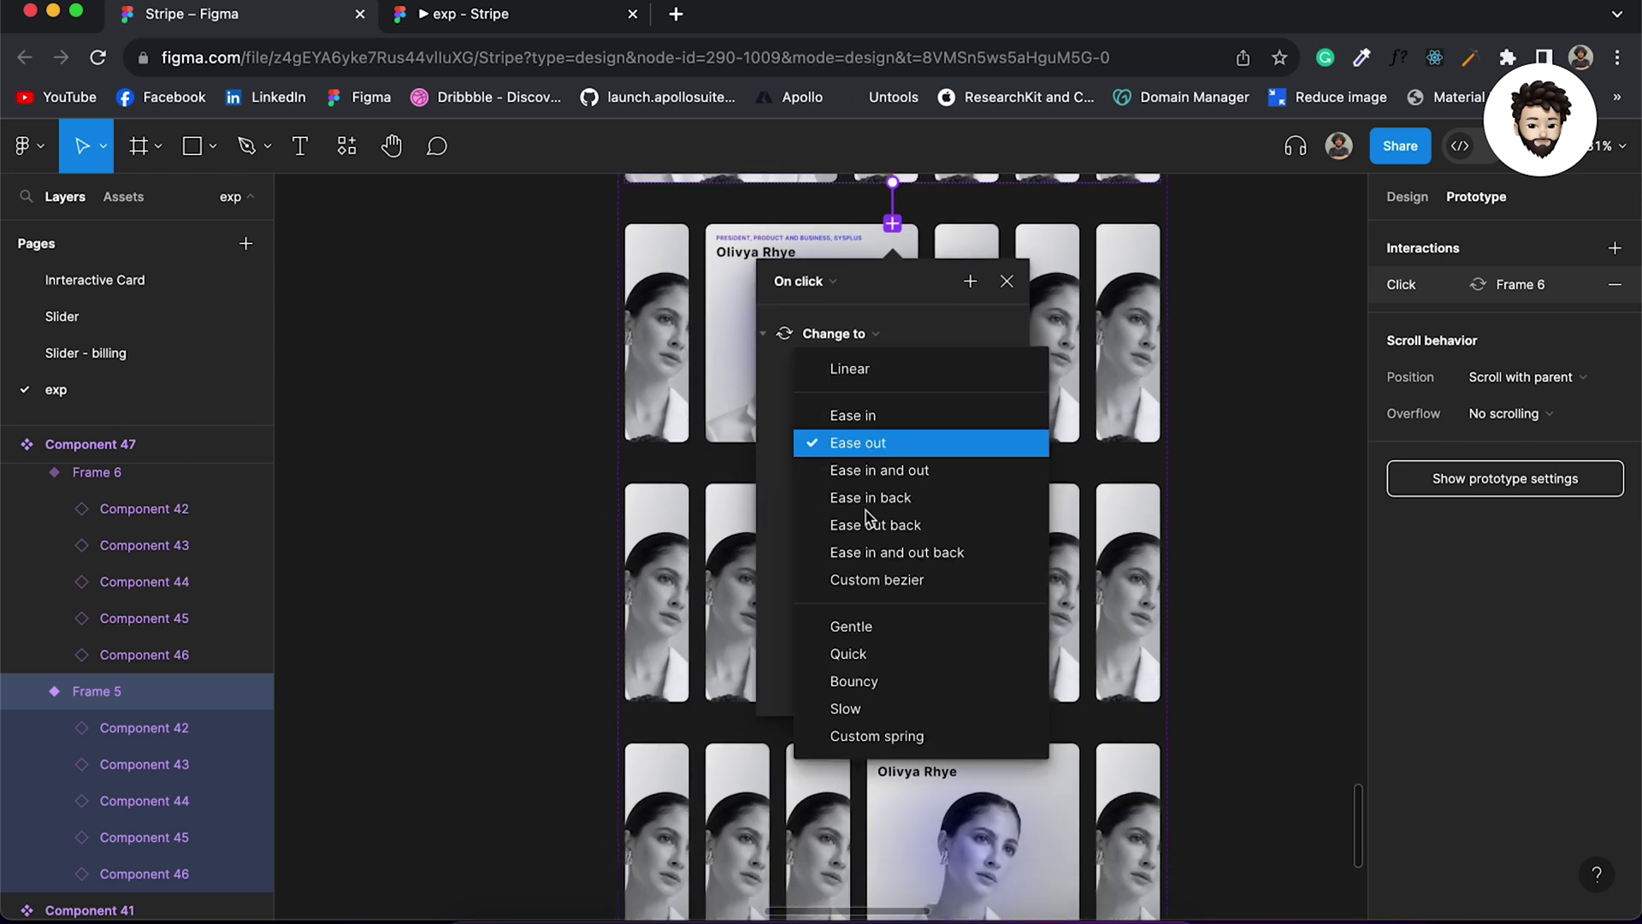
pyautogui.click(870, 737)
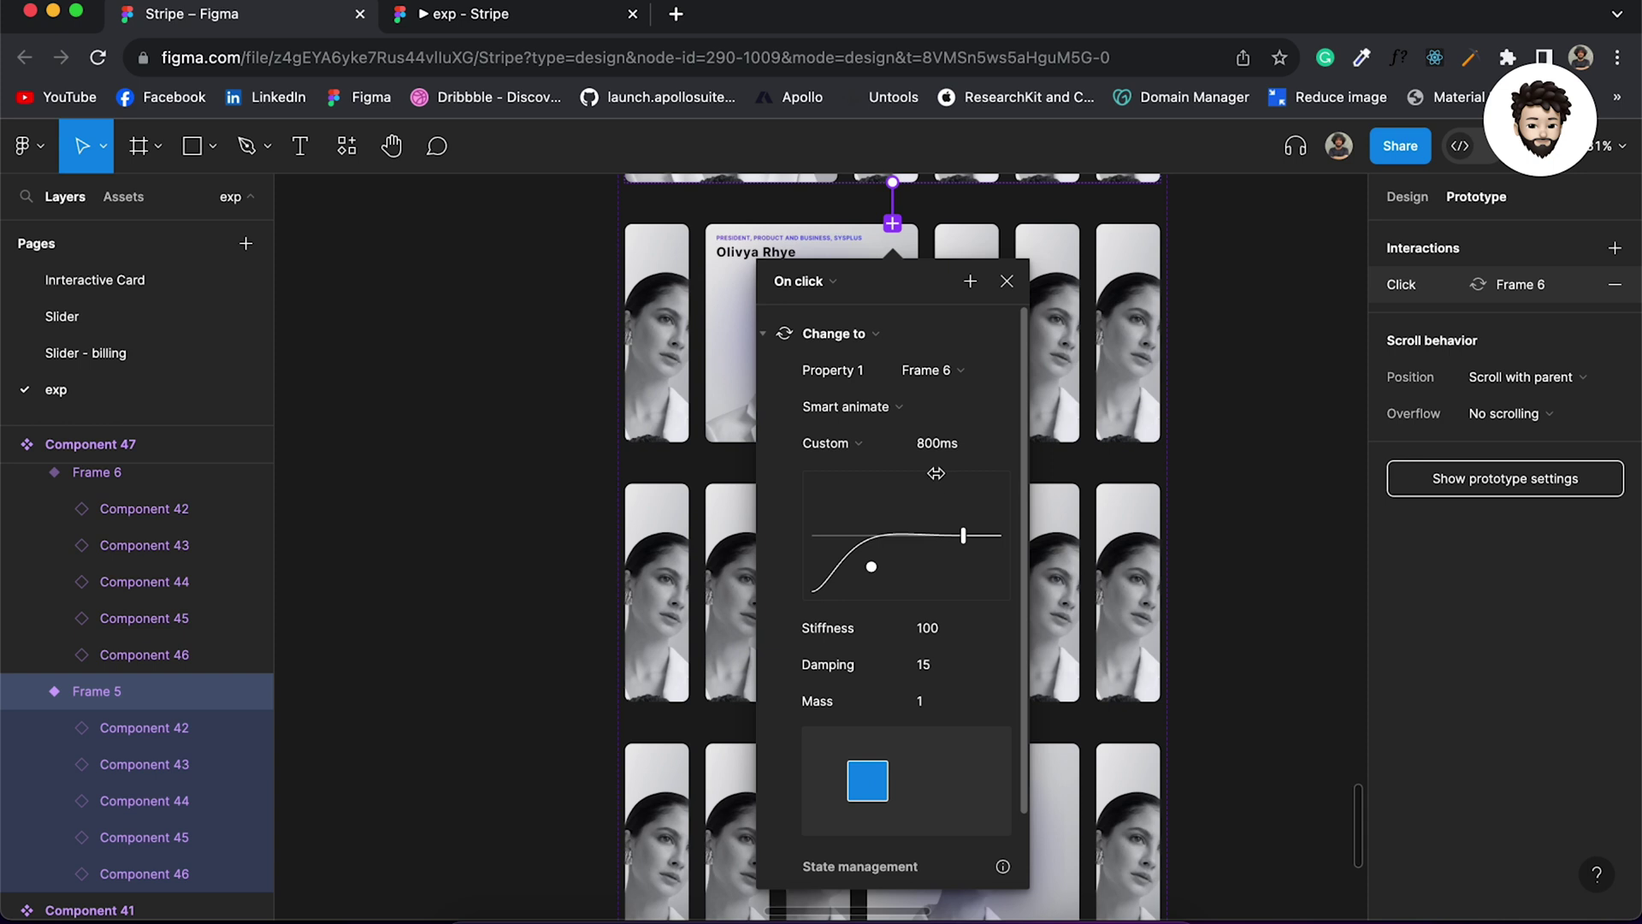
pyautogui.click(937, 633)
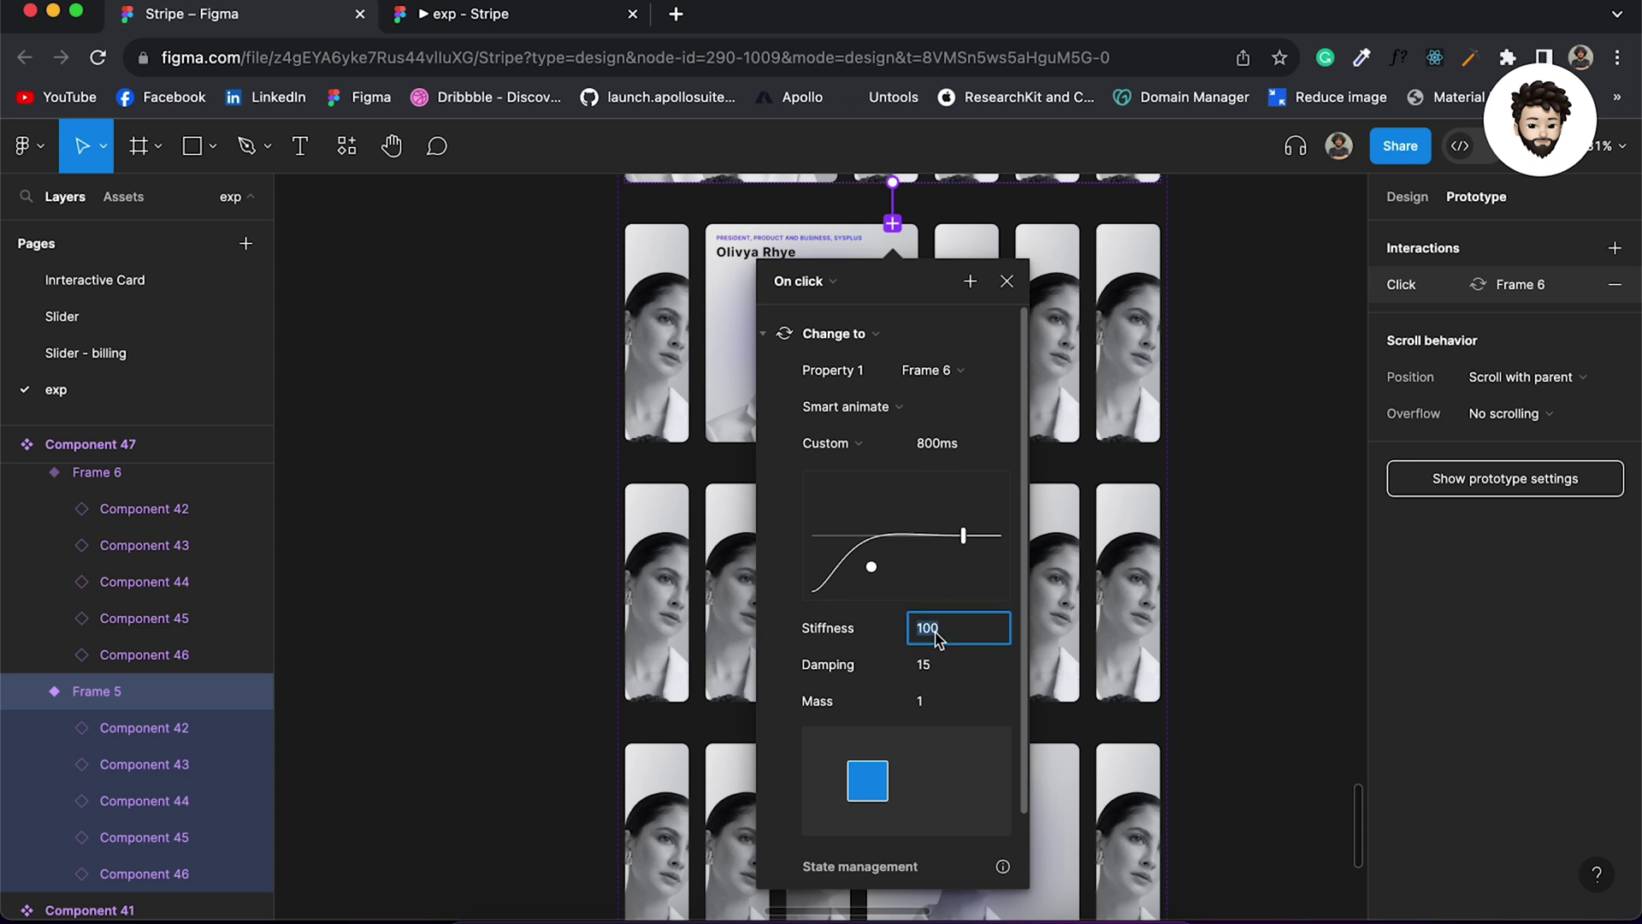
pyautogui.write('600')
pyautogui.click(928, 663)
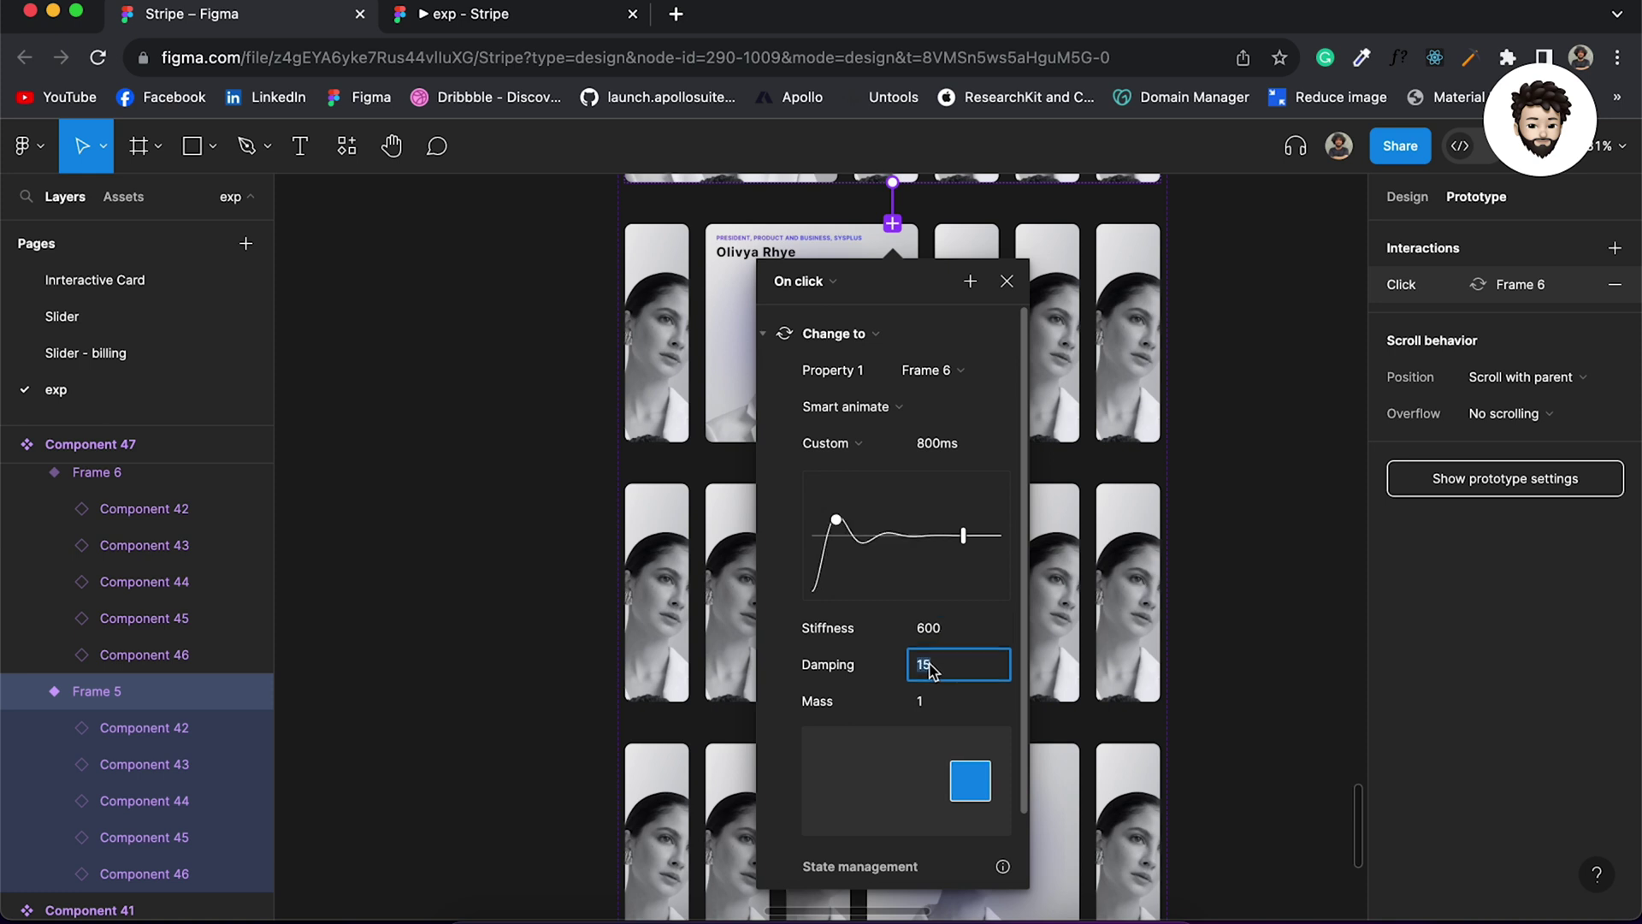
pyautogui.write('60')
pyautogui.press('Return')
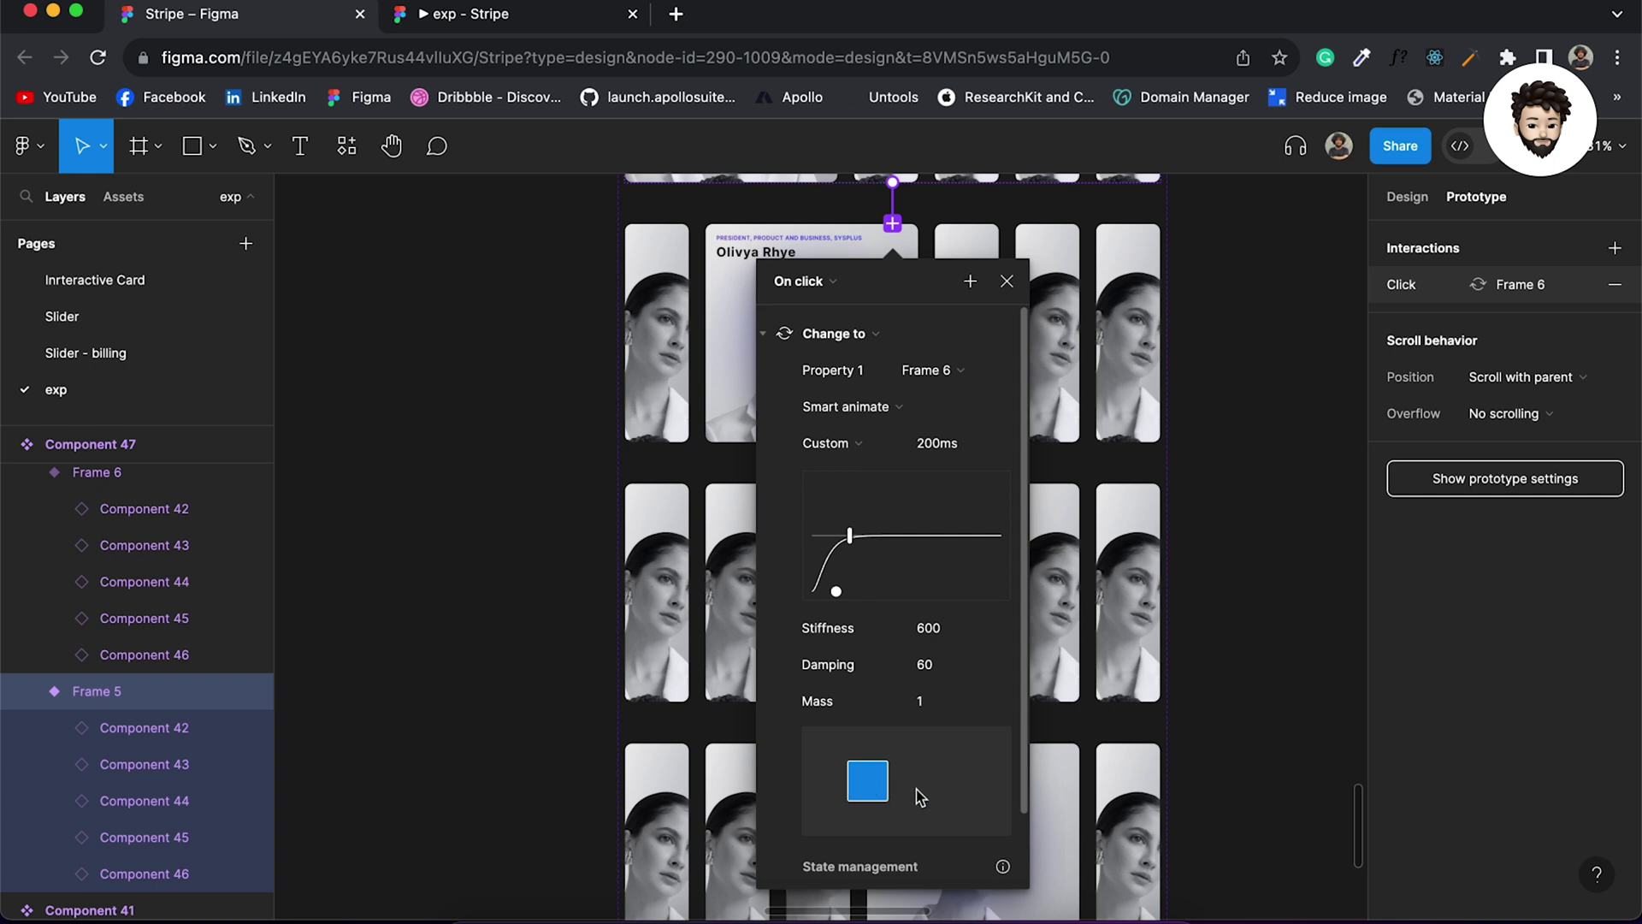
# Step: Set the transition duration to 300ms and close the interaction popup
pyautogui.click(941, 443)
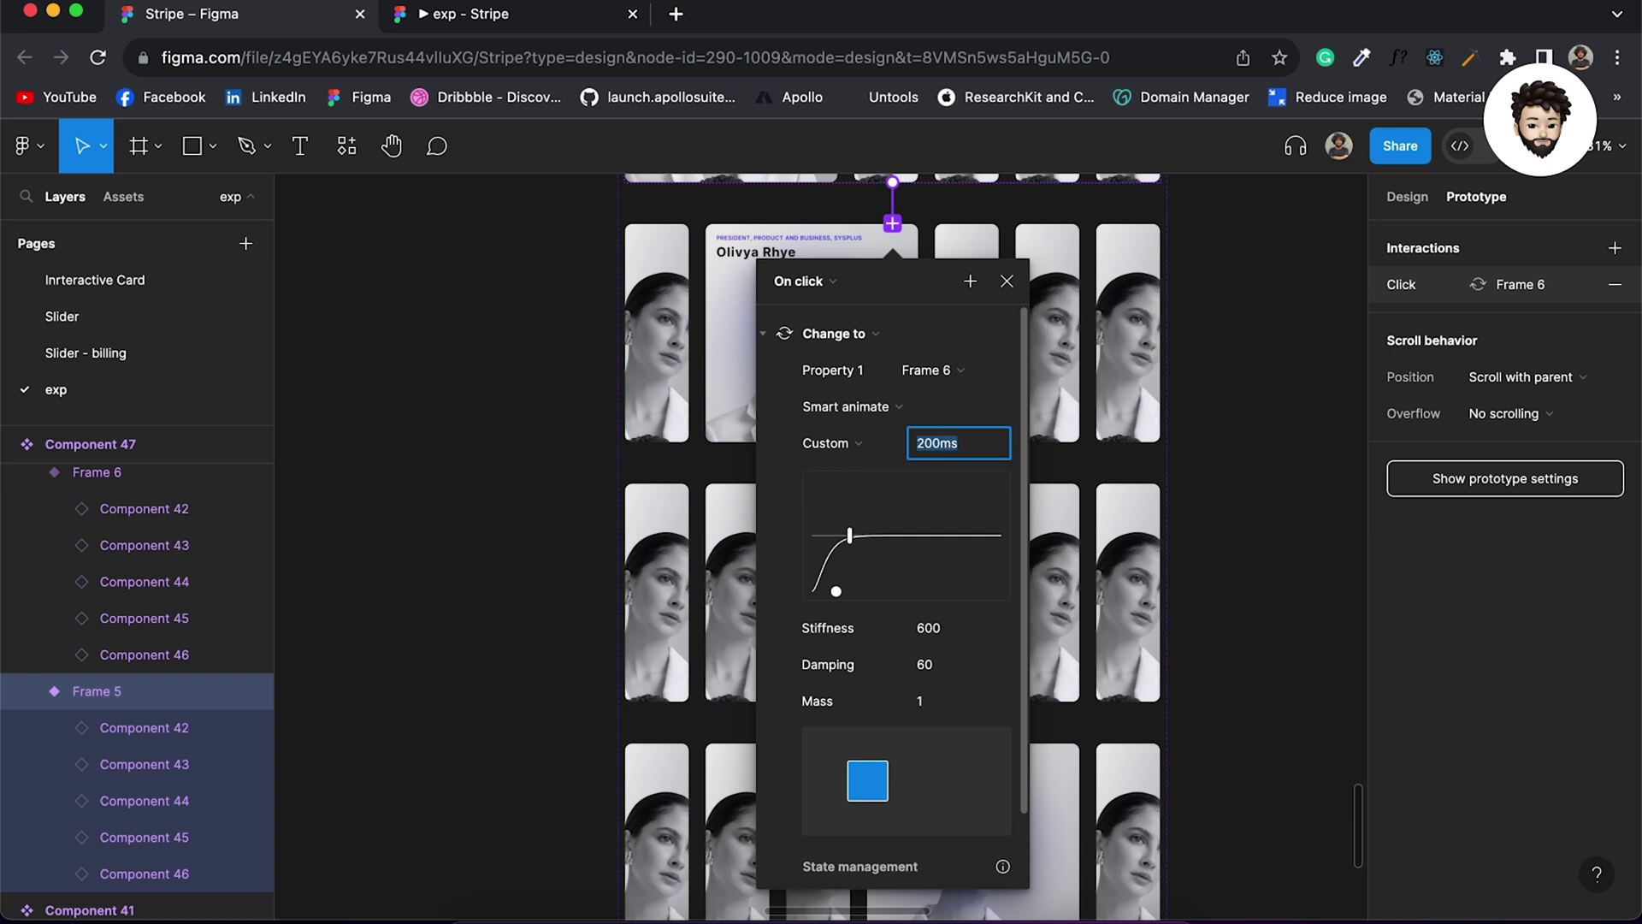
pyautogui.write('2')
pyautogui.press('Return')
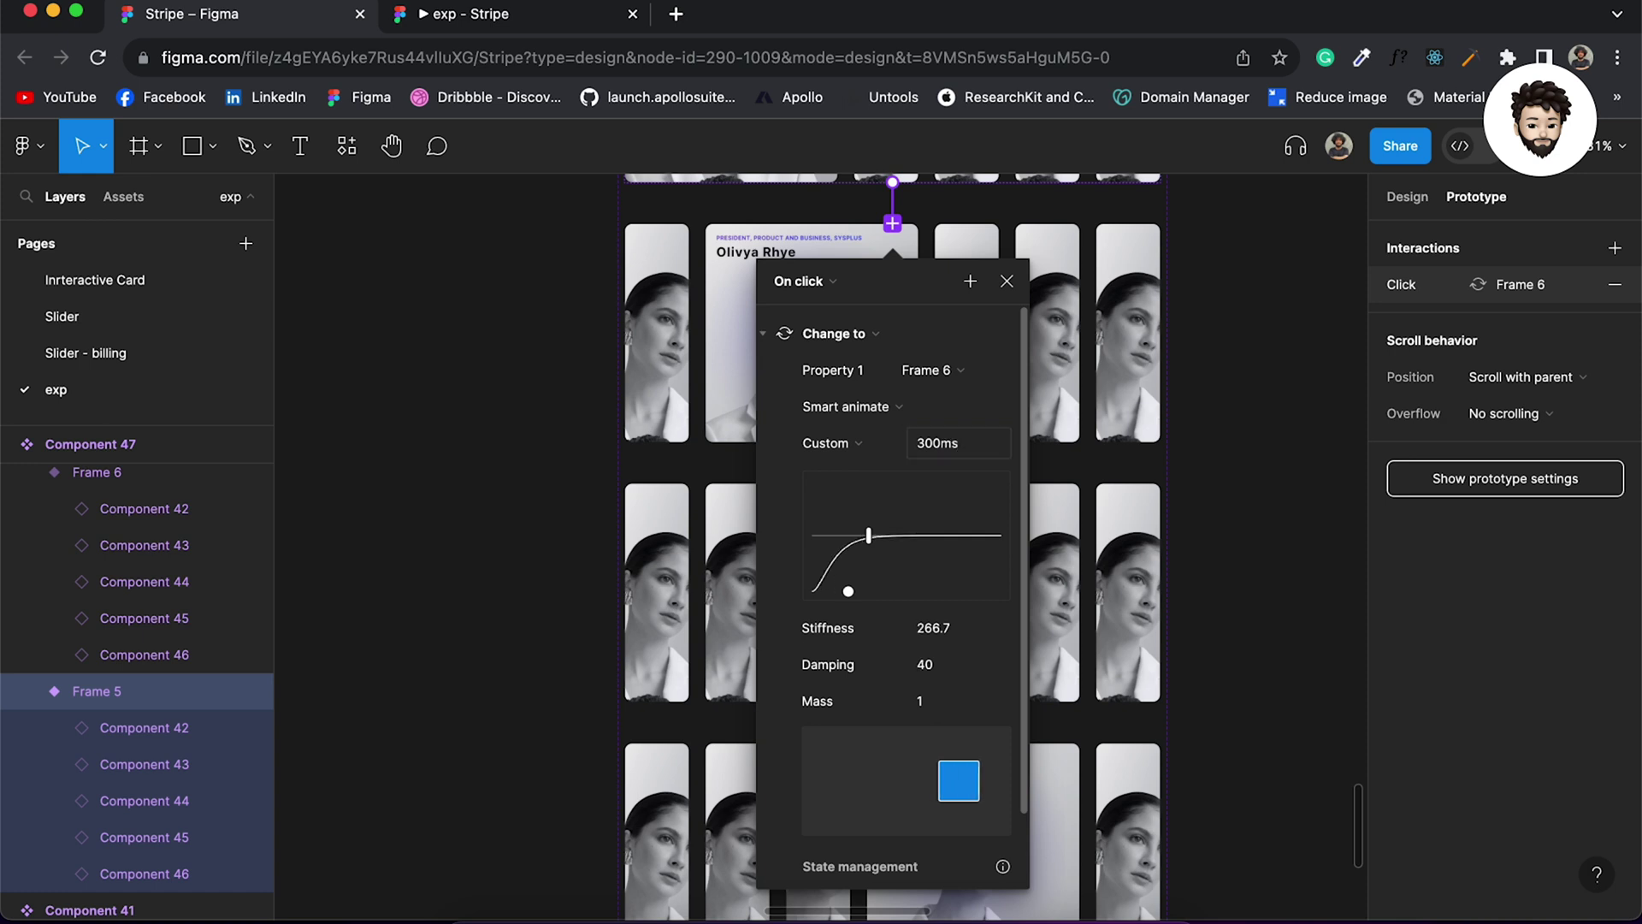
pyautogui.click(1009, 282)
# Step: Connect Frame 6 to Frame 7 and Frame 7 to Frame 8 on click
pyautogui.click(898, 369)
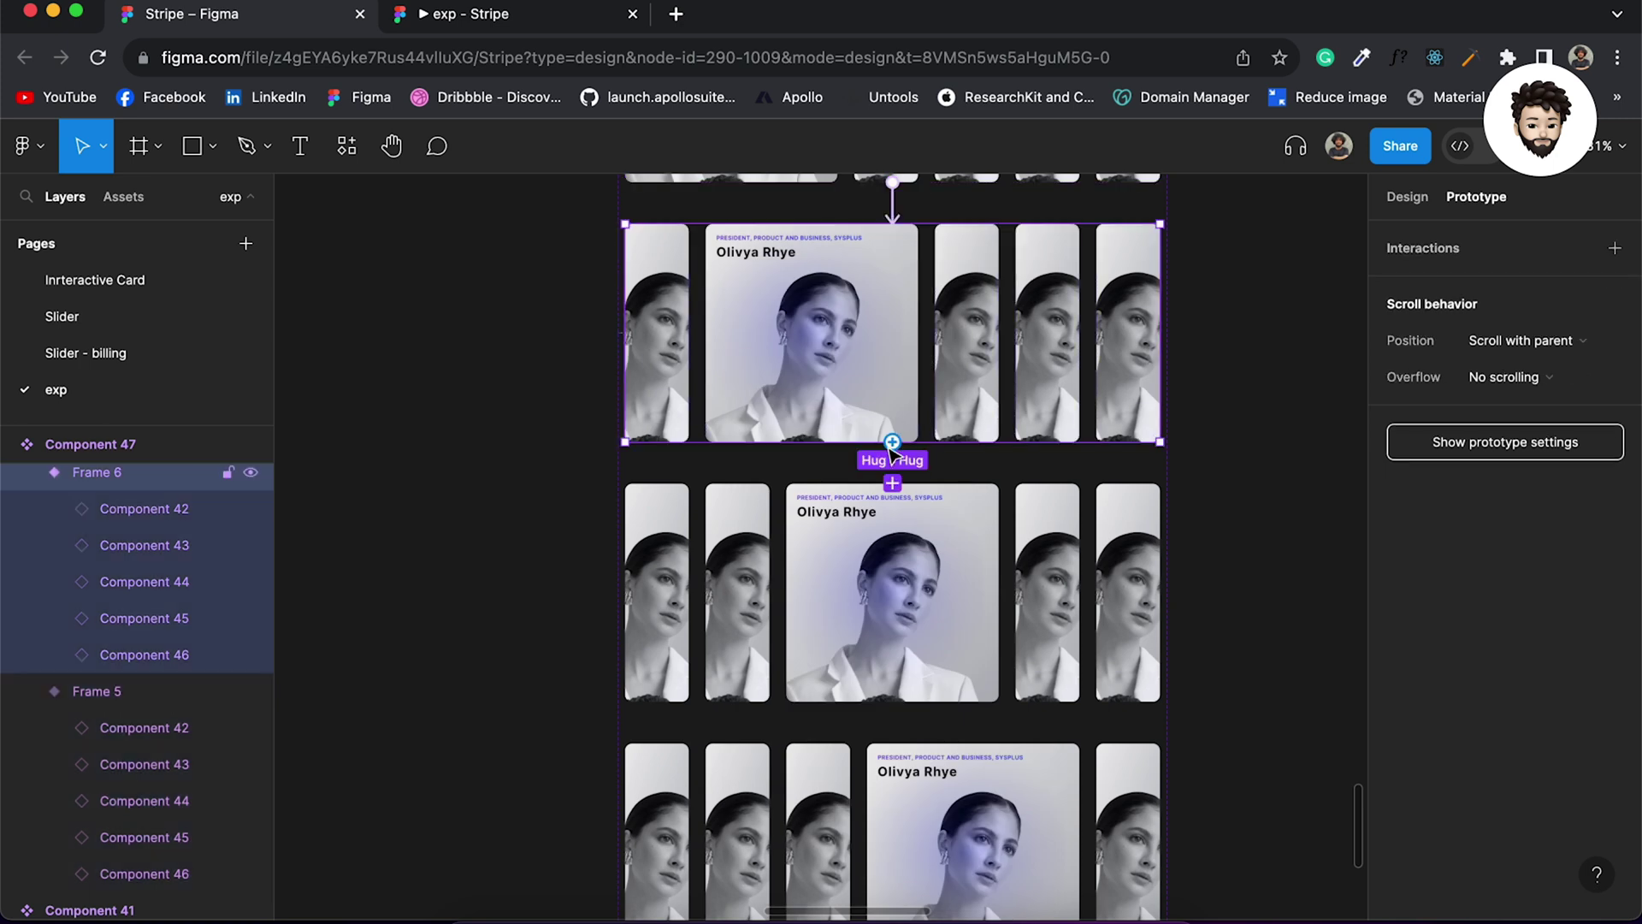
pyautogui.moveTo(892, 443); pyautogui.dragTo(900, 506)
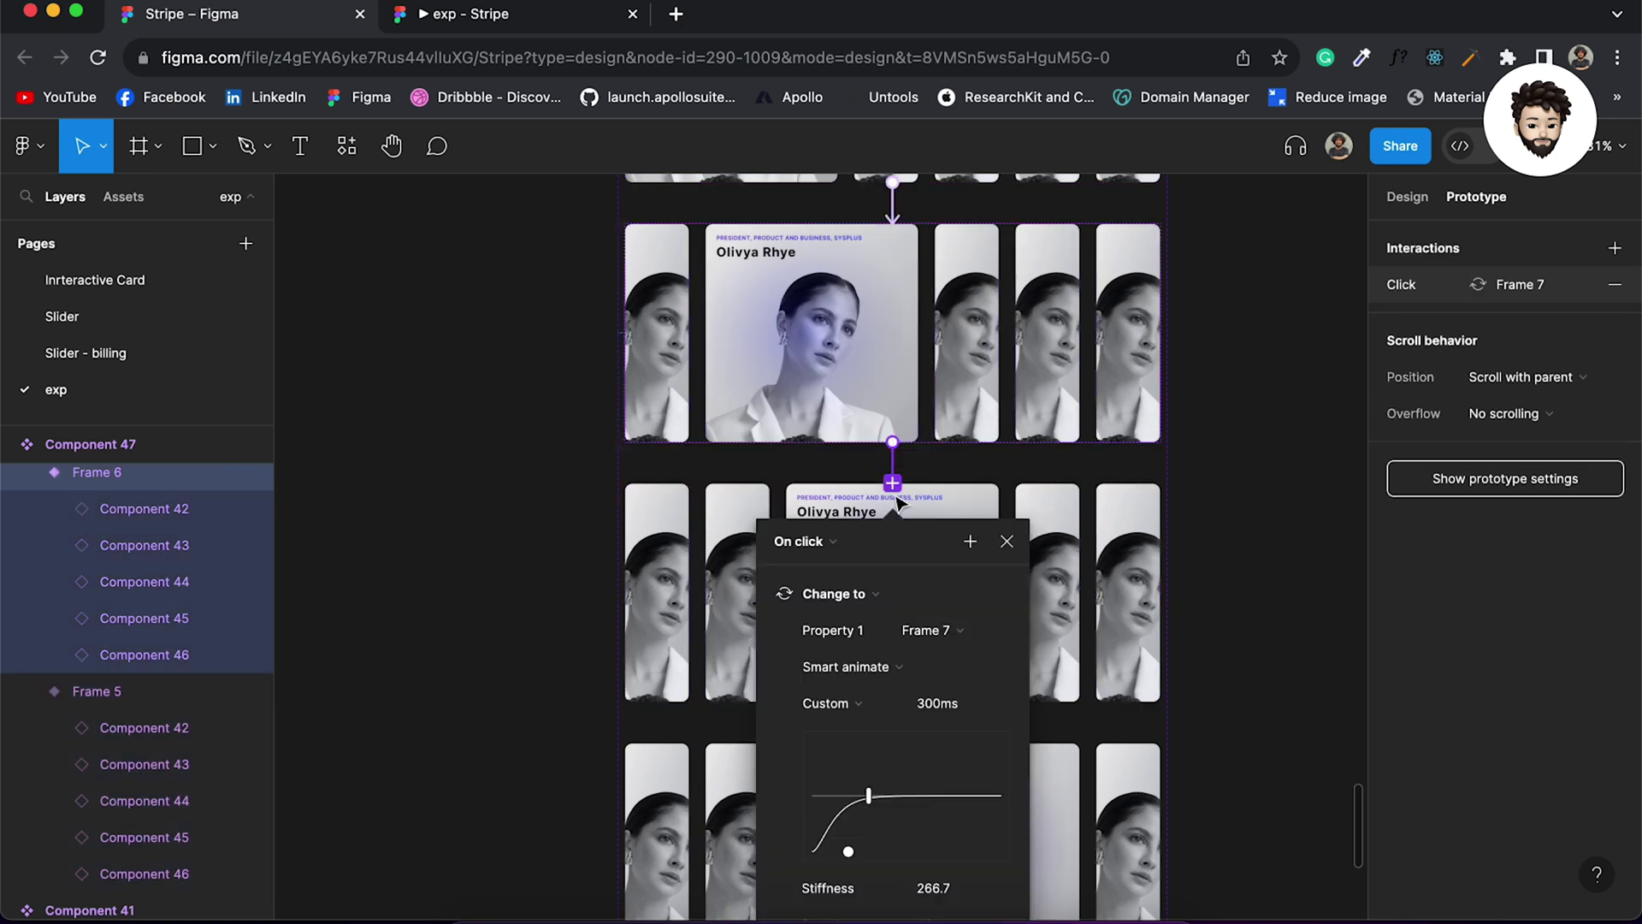
pyautogui.click(1090, 571)
pyautogui.scroll(-3, 1091, 571)
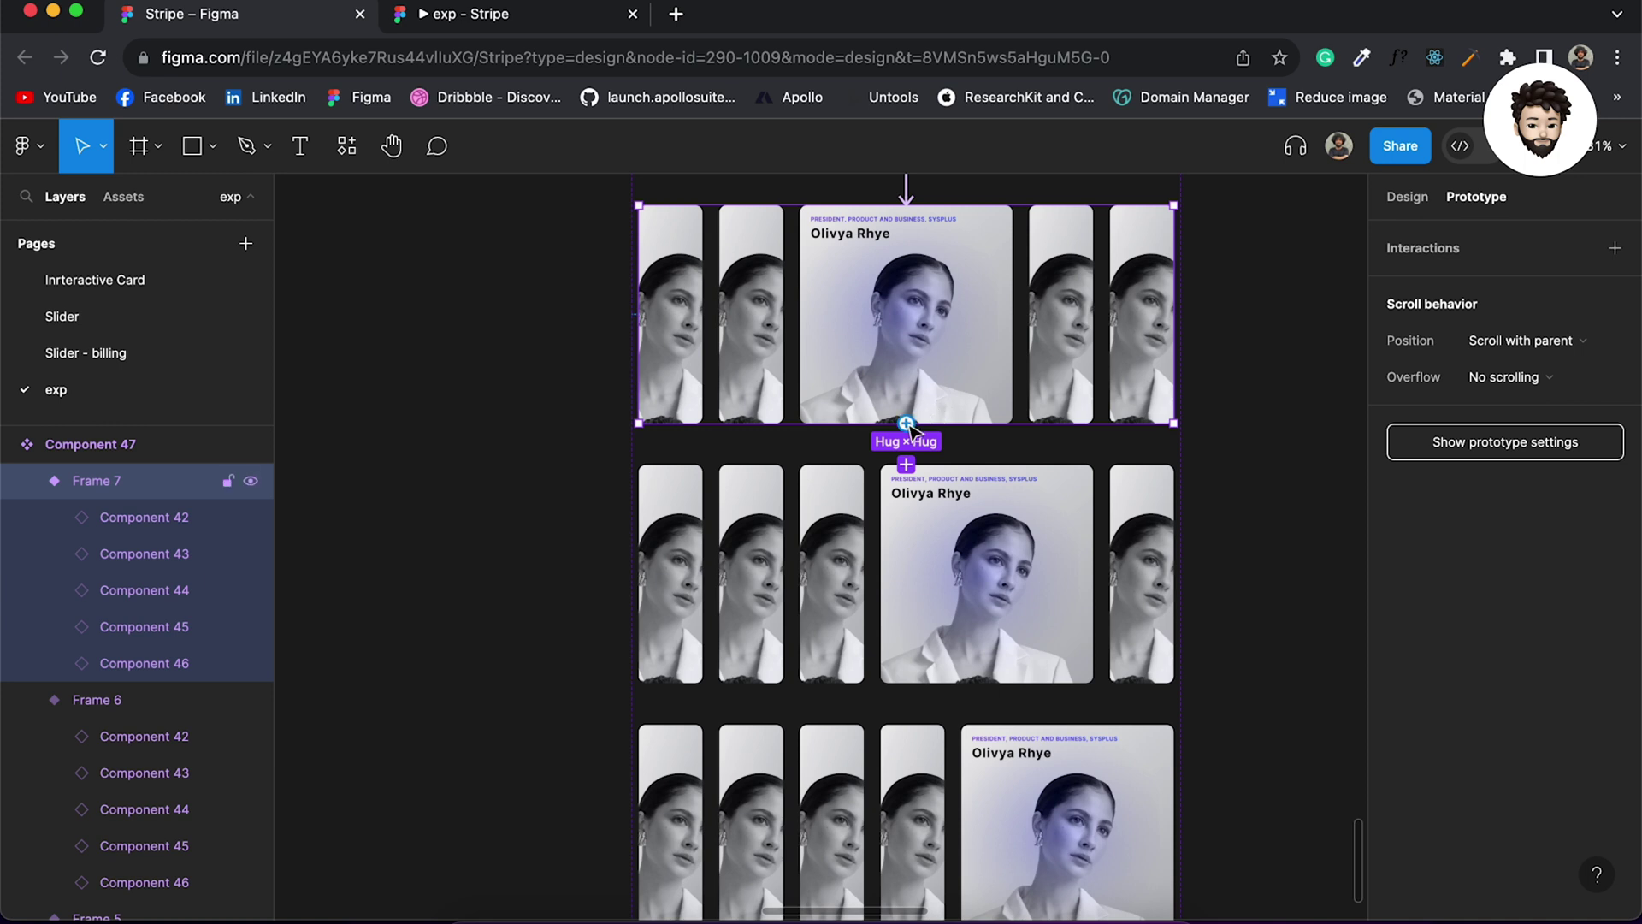
pyautogui.moveTo(906, 424); pyautogui.dragTo(920, 498)
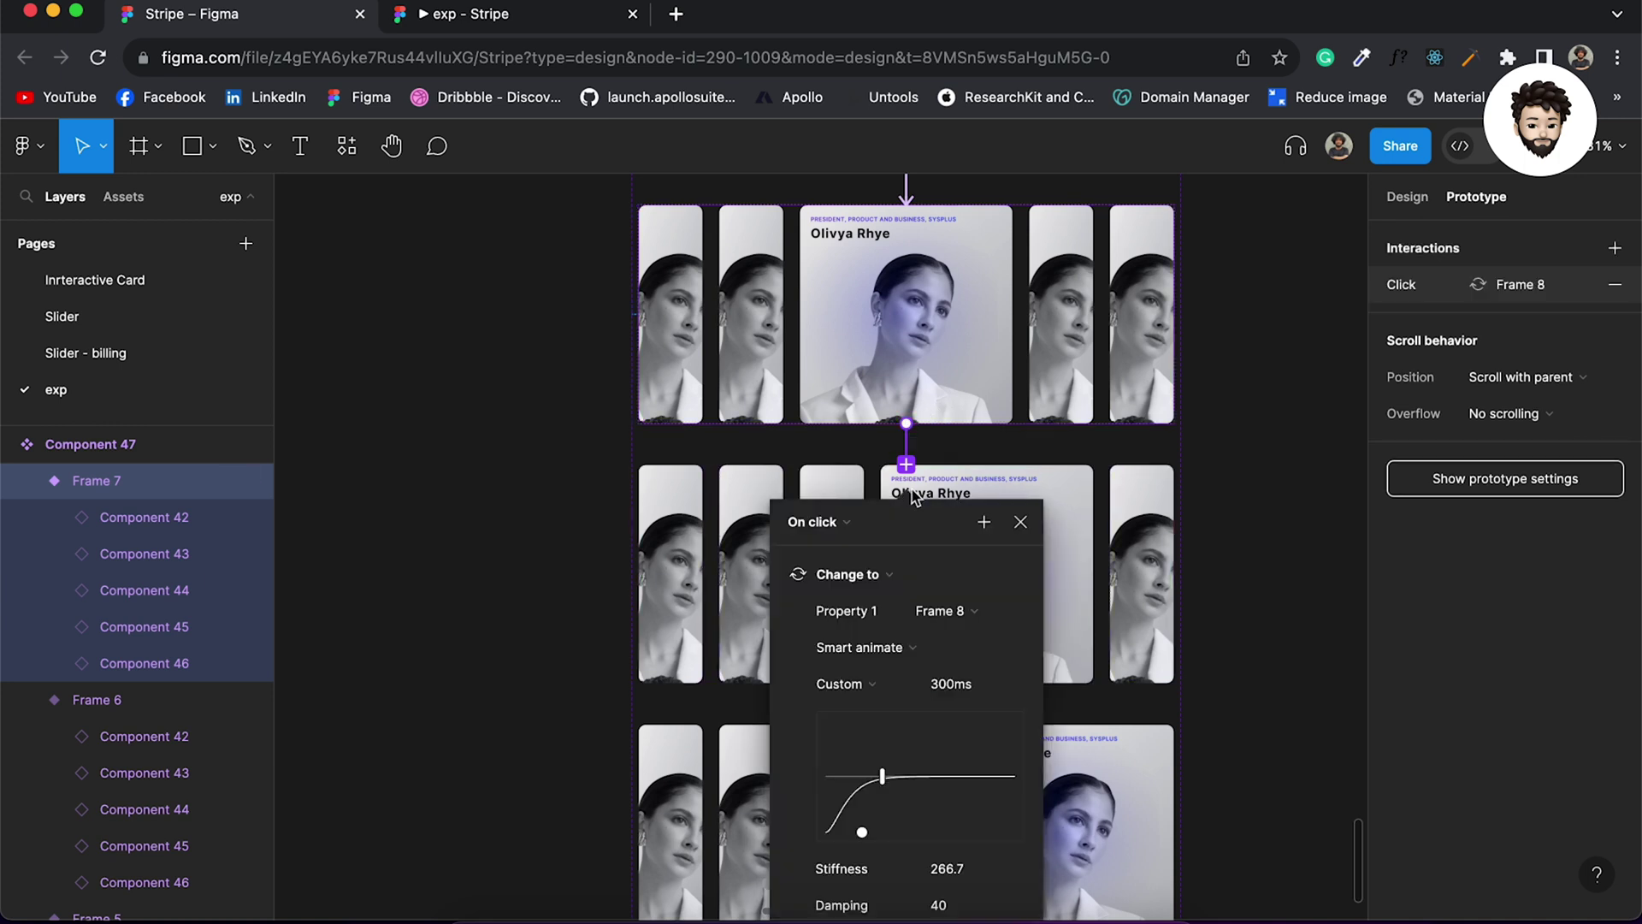
pyautogui.scroll(-5, 1176, 643)
pyautogui.click(1301, 506)
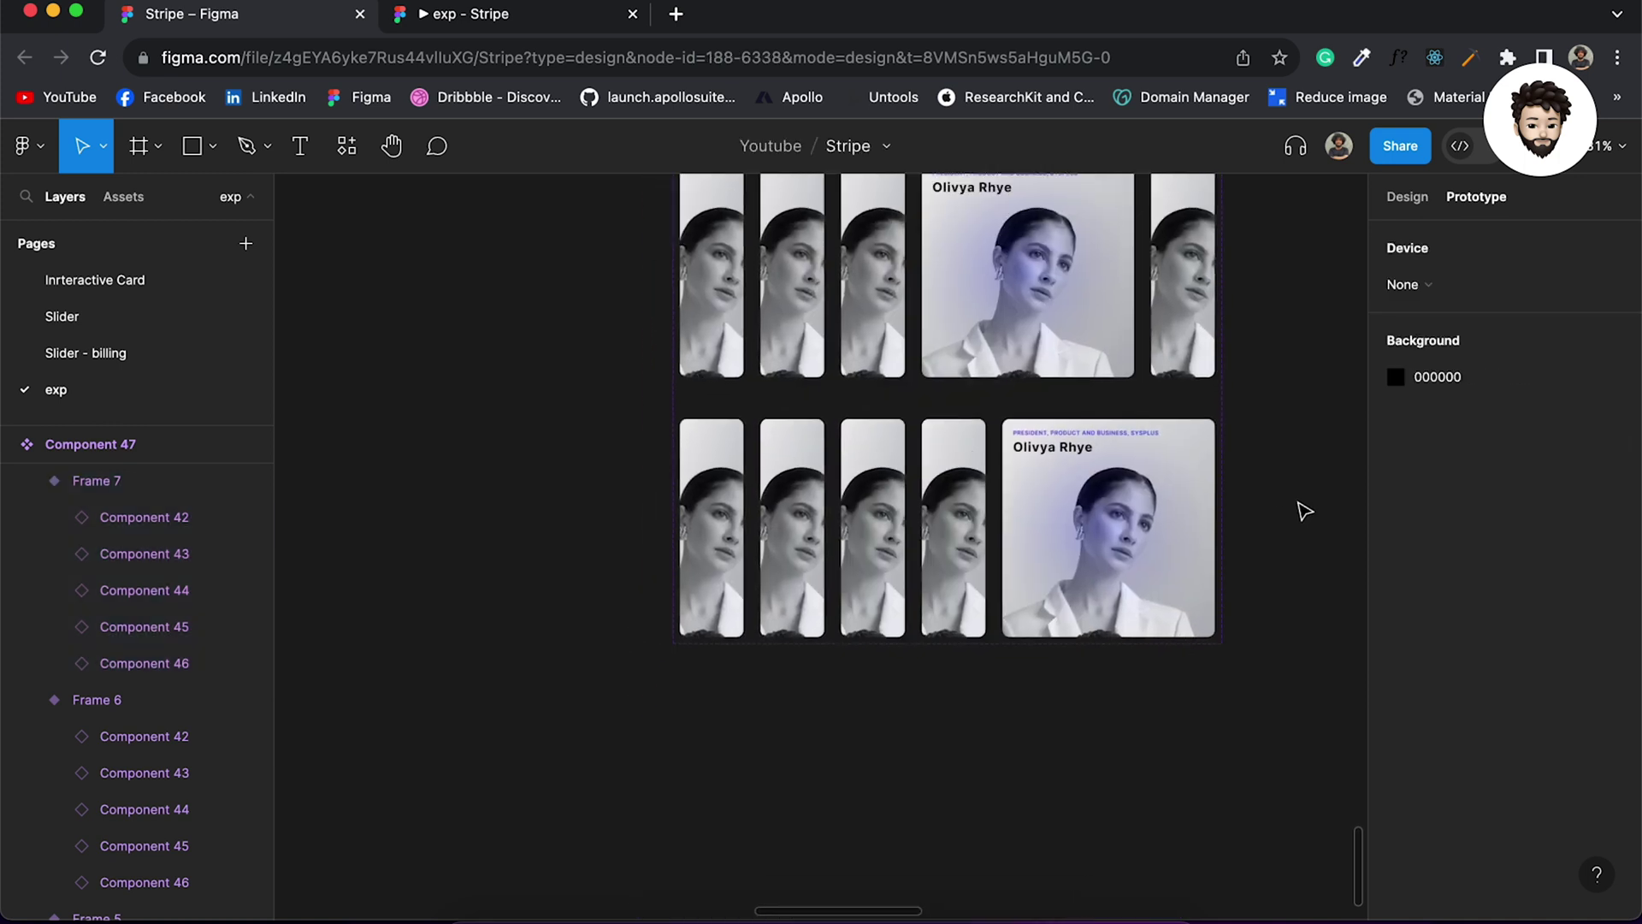
pyautogui.scroll(-3, 1301, 505)
# Step: Connect Frame 8 to Frame 9 and loop Frame 9 back to Frame 5
pyautogui.click(904, 761)
pyautogui.scroll(-4, 905, 761)
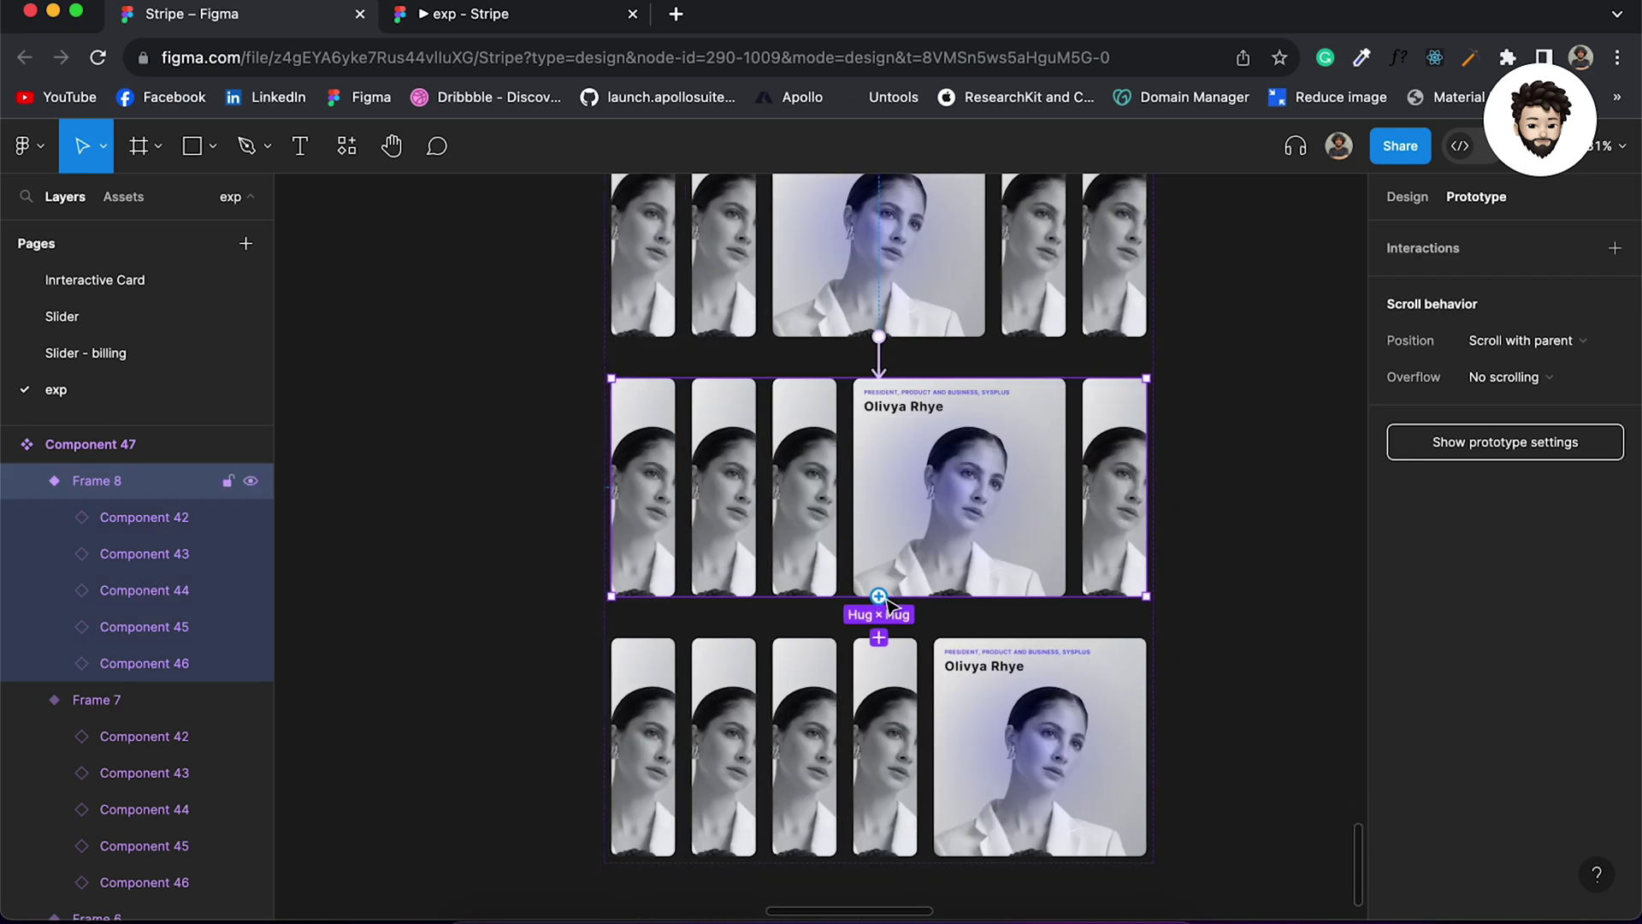
pyautogui.moveTo(879, 596); pyautogui.dragTo(885, 659)
pyautogui.click(1079, 778)
pyautogui.scroll(-4, 1080, 778)
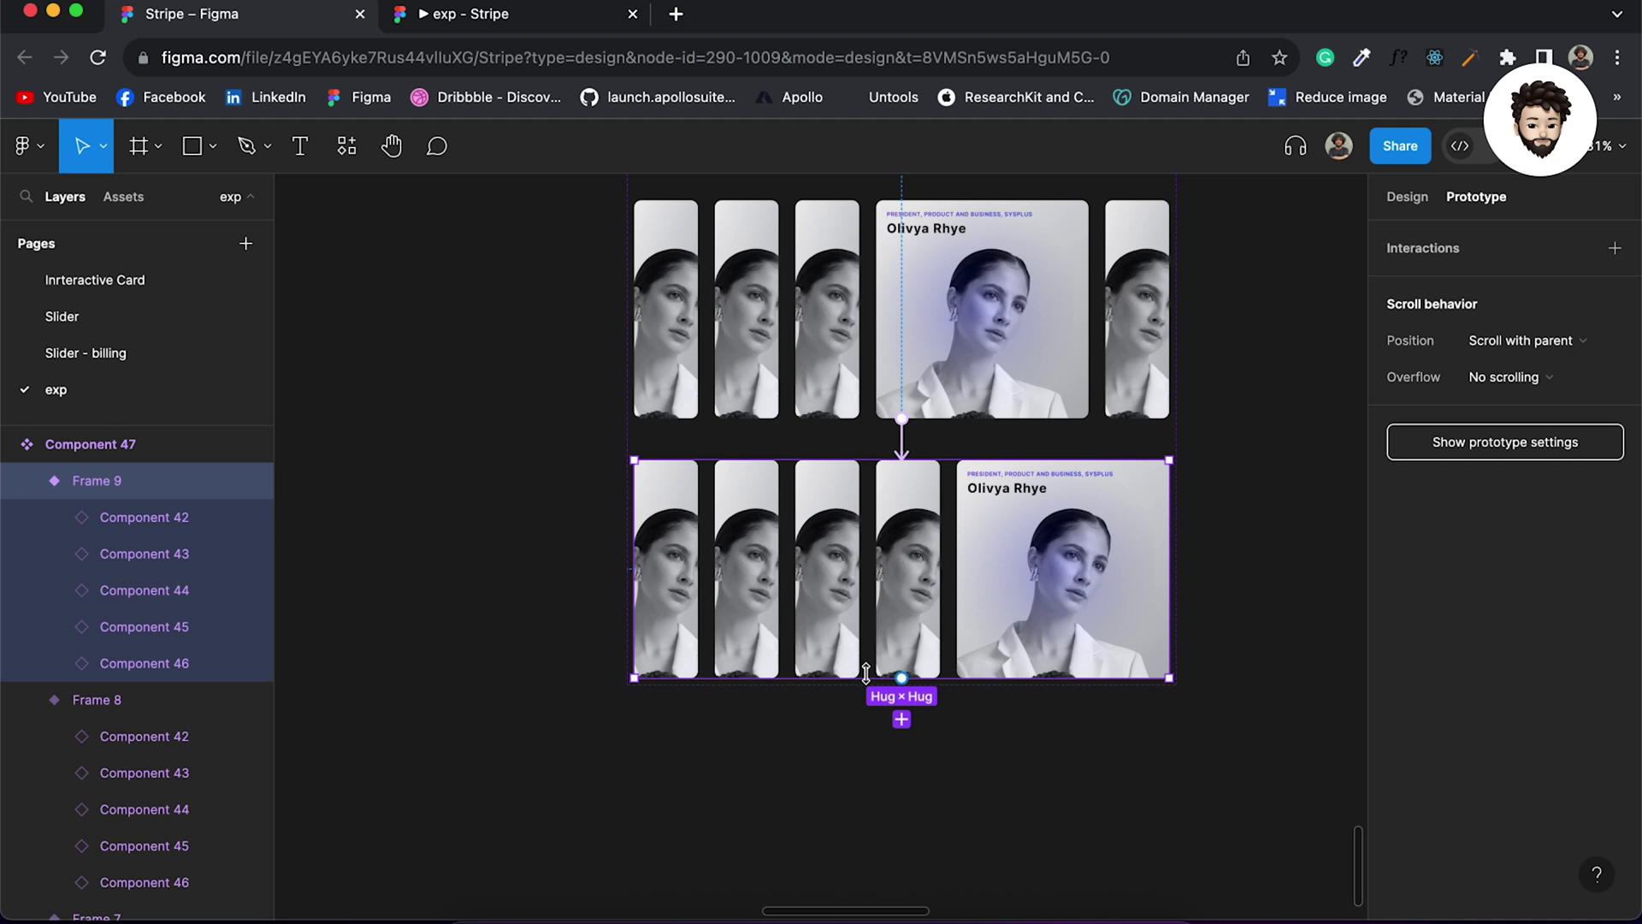
pyautogui.moveTo(903, 680); pyautogui.dragTo(930, 647)
pyautogui.moveTo(947, 717); pyautogui.dragTo(949, 719)
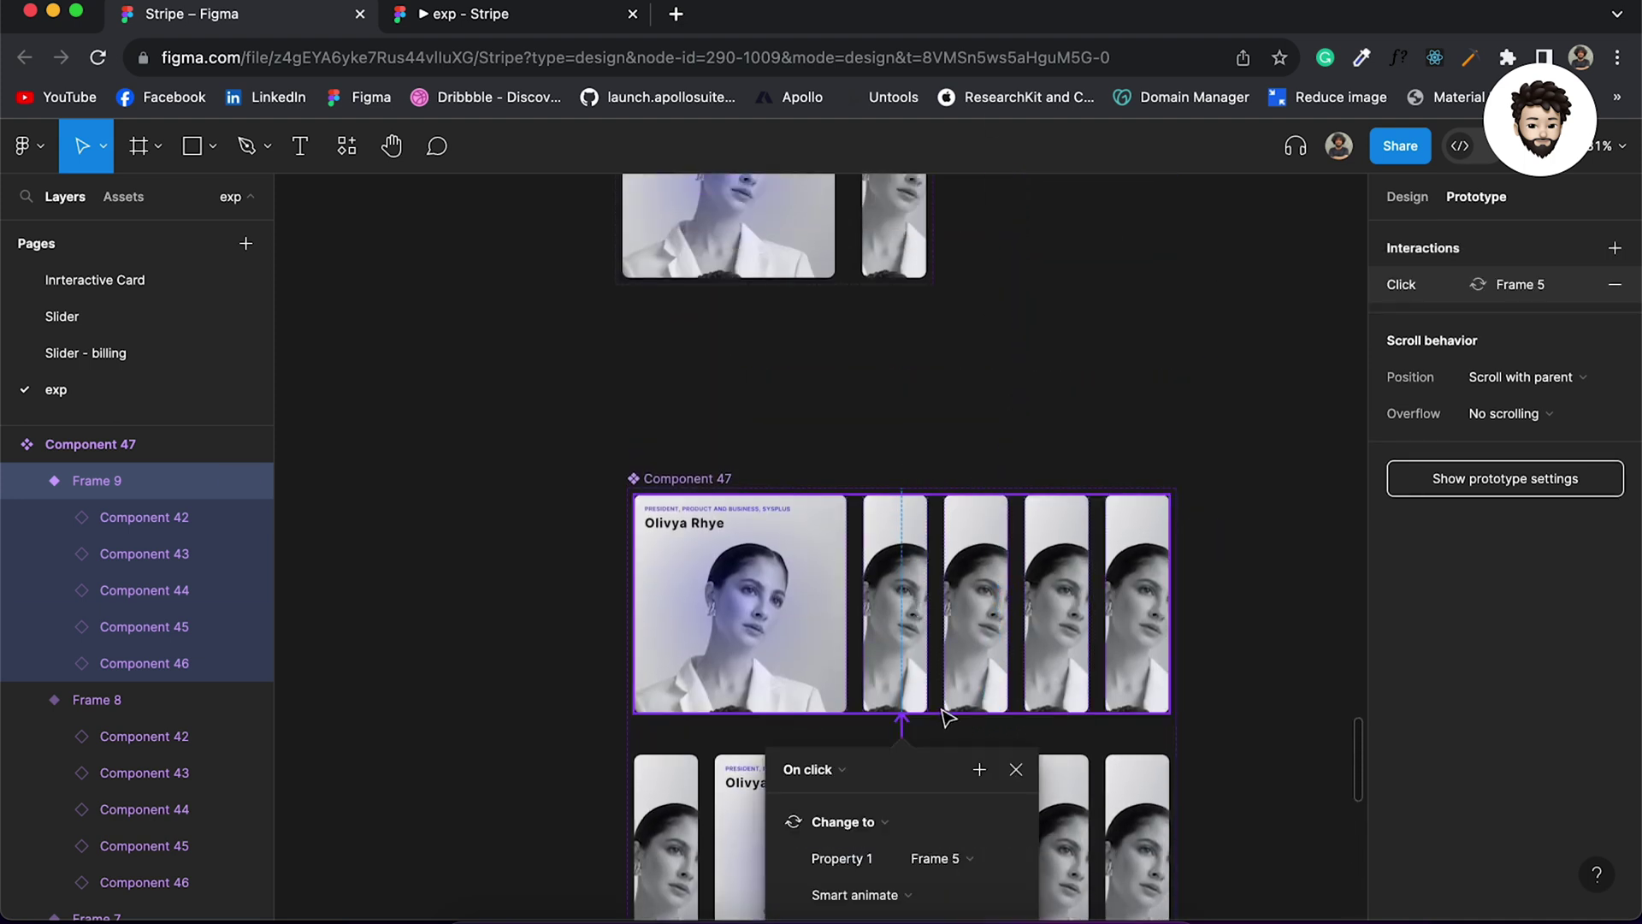
# Step: Change all Component 47 variant interactions from On click to After delay at 10ms
pyautogui.click(700, 483)
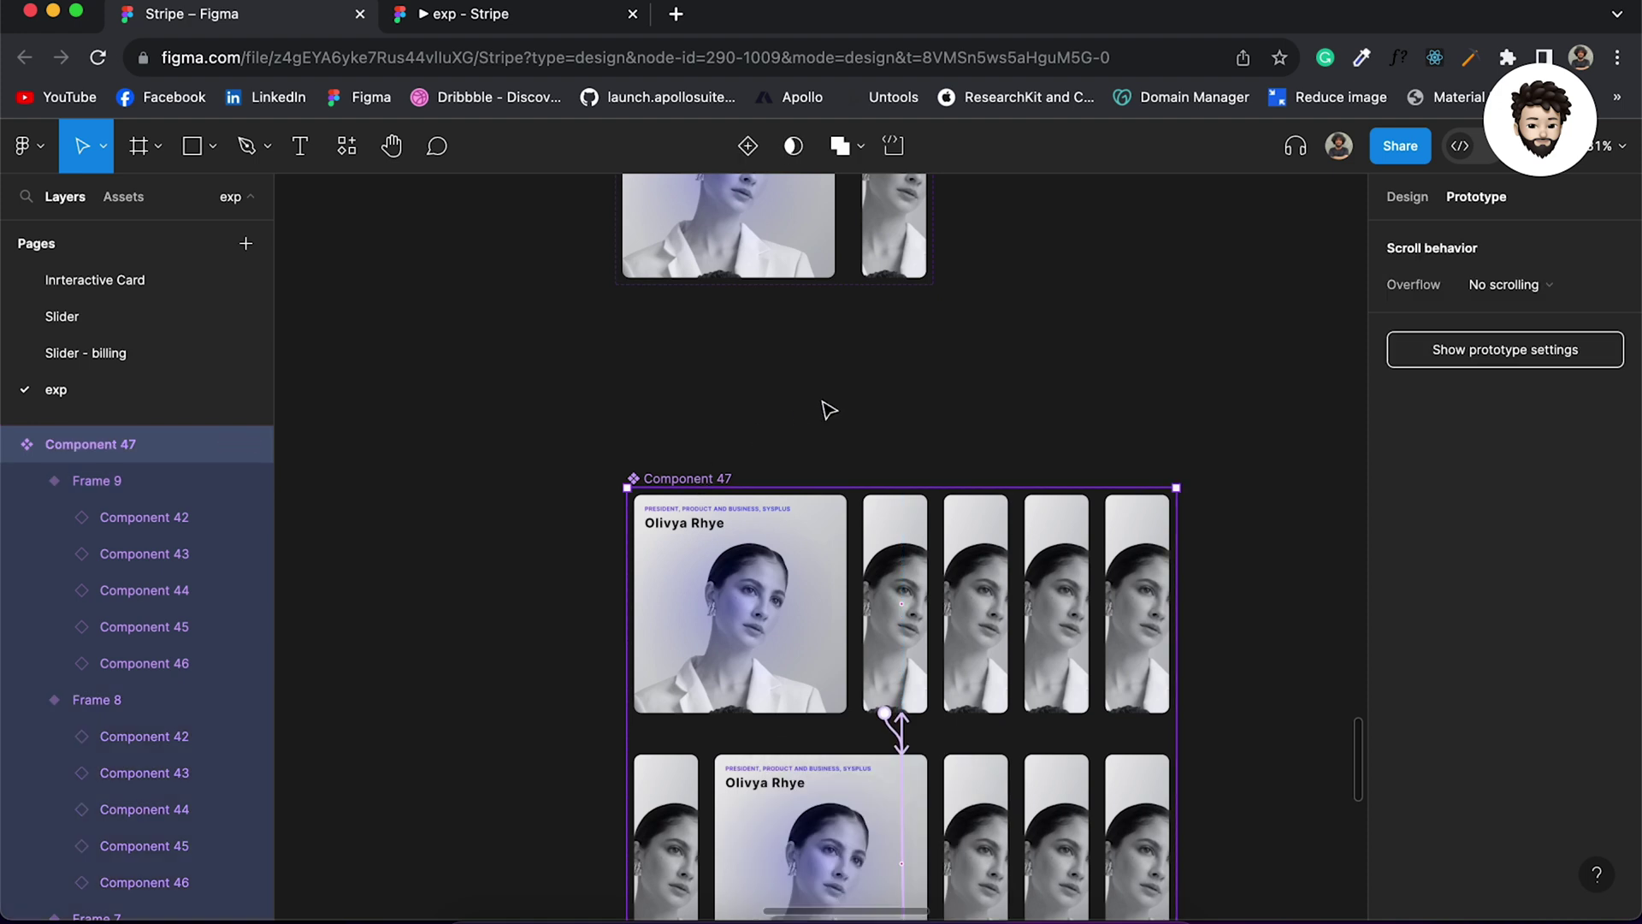
pyautogui.scroll(-3, 826, 410)
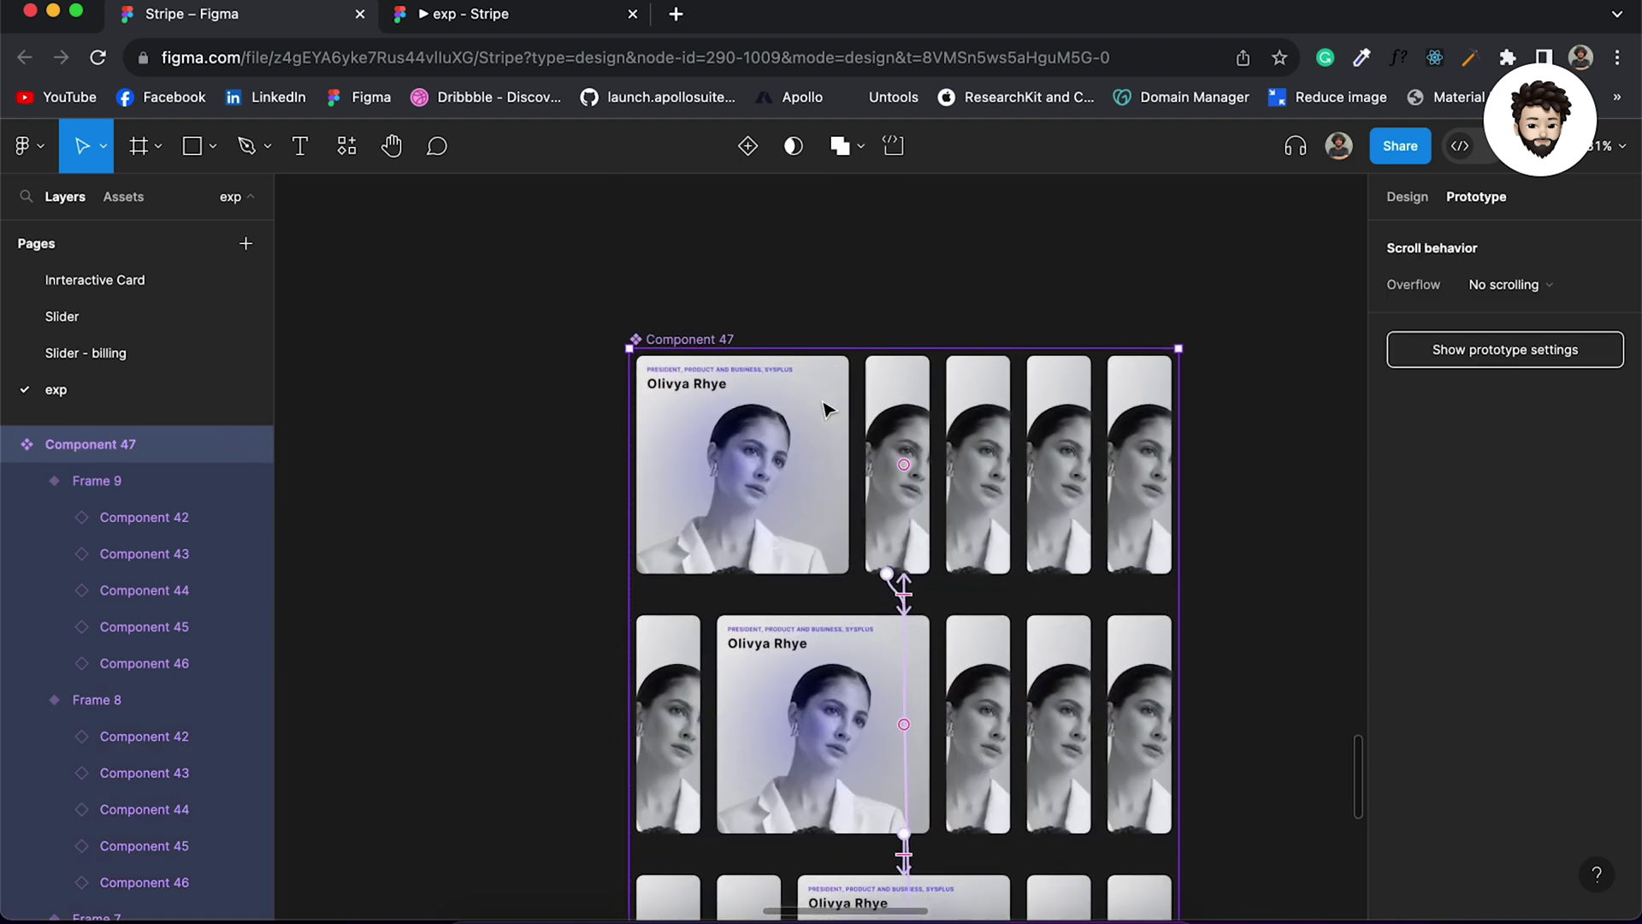
pyautogui.press('Return')
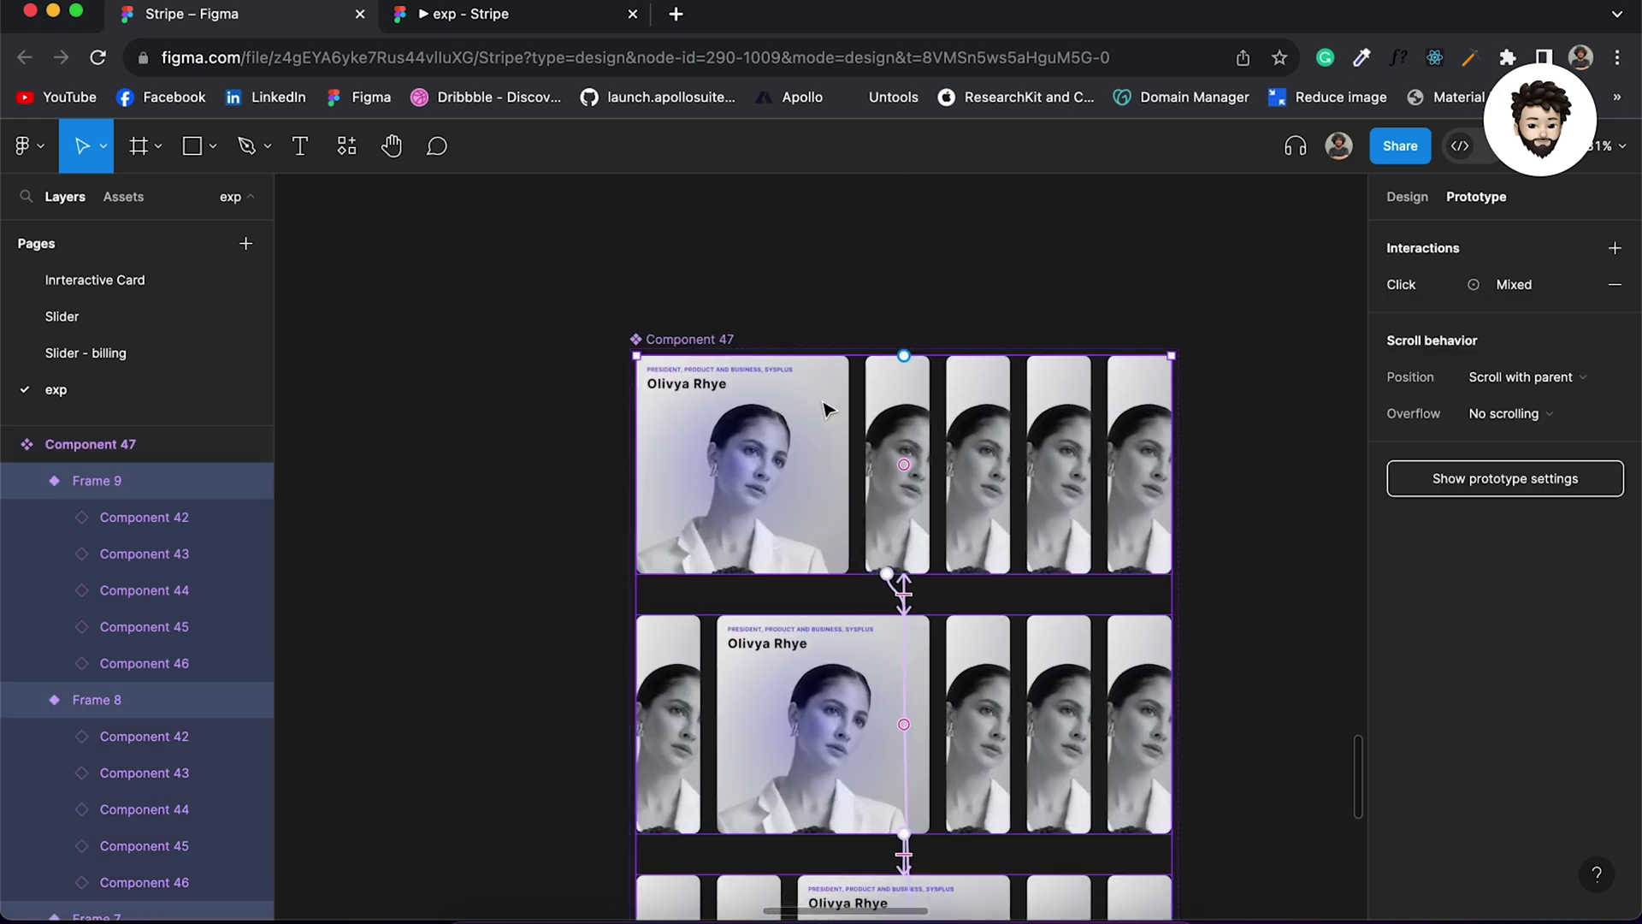
pyautogui.click(1402, 285)
pyautogui.click(1156, 286)
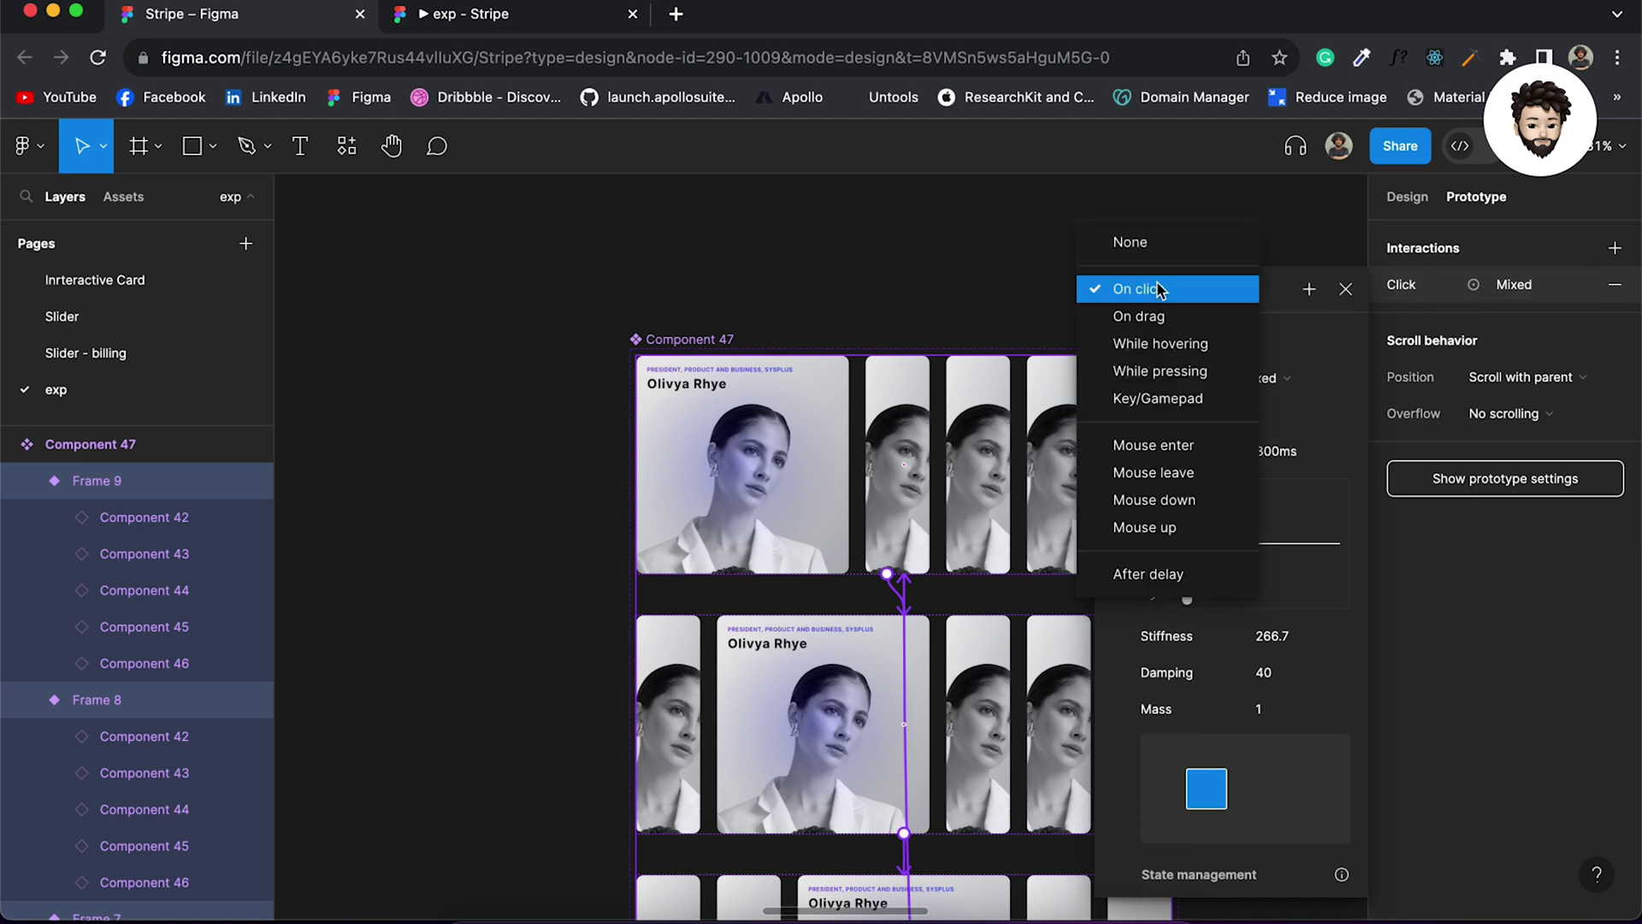
pyautogui.click(1144, 575)
pyautogui.click(1141, 326)
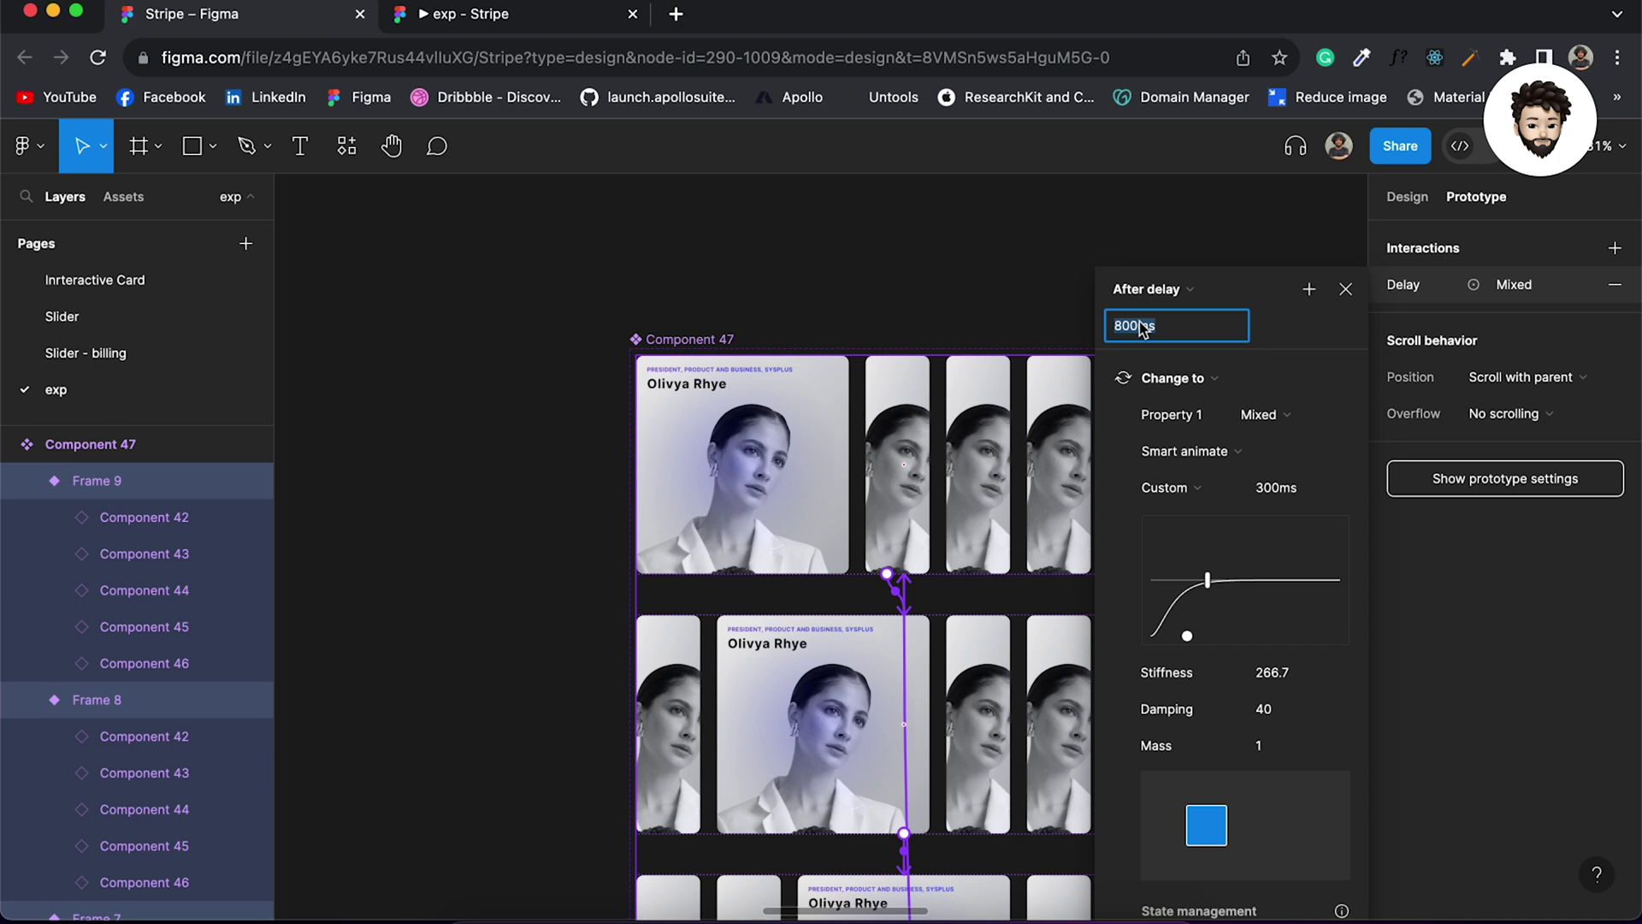
pyautogui.write('1')
pyautogui.press('Return')
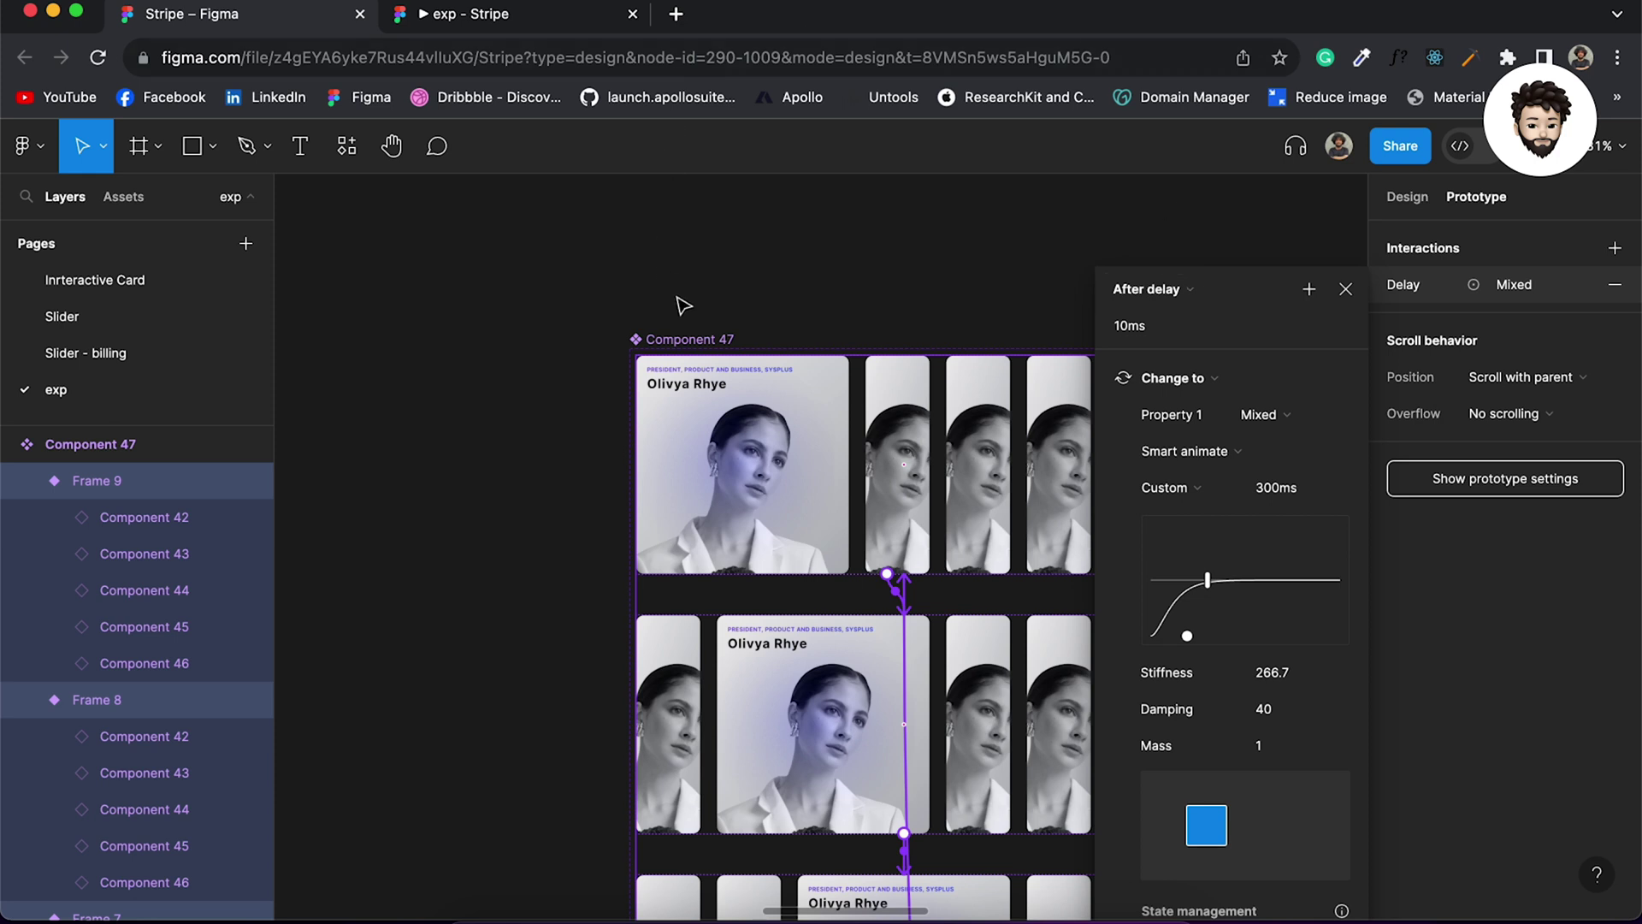
# Step: Duplicate the carousel as Component 48 to the right of the original
pyautogui.click(475, 292)
pyautogui.scroll(-5, 781, 384)
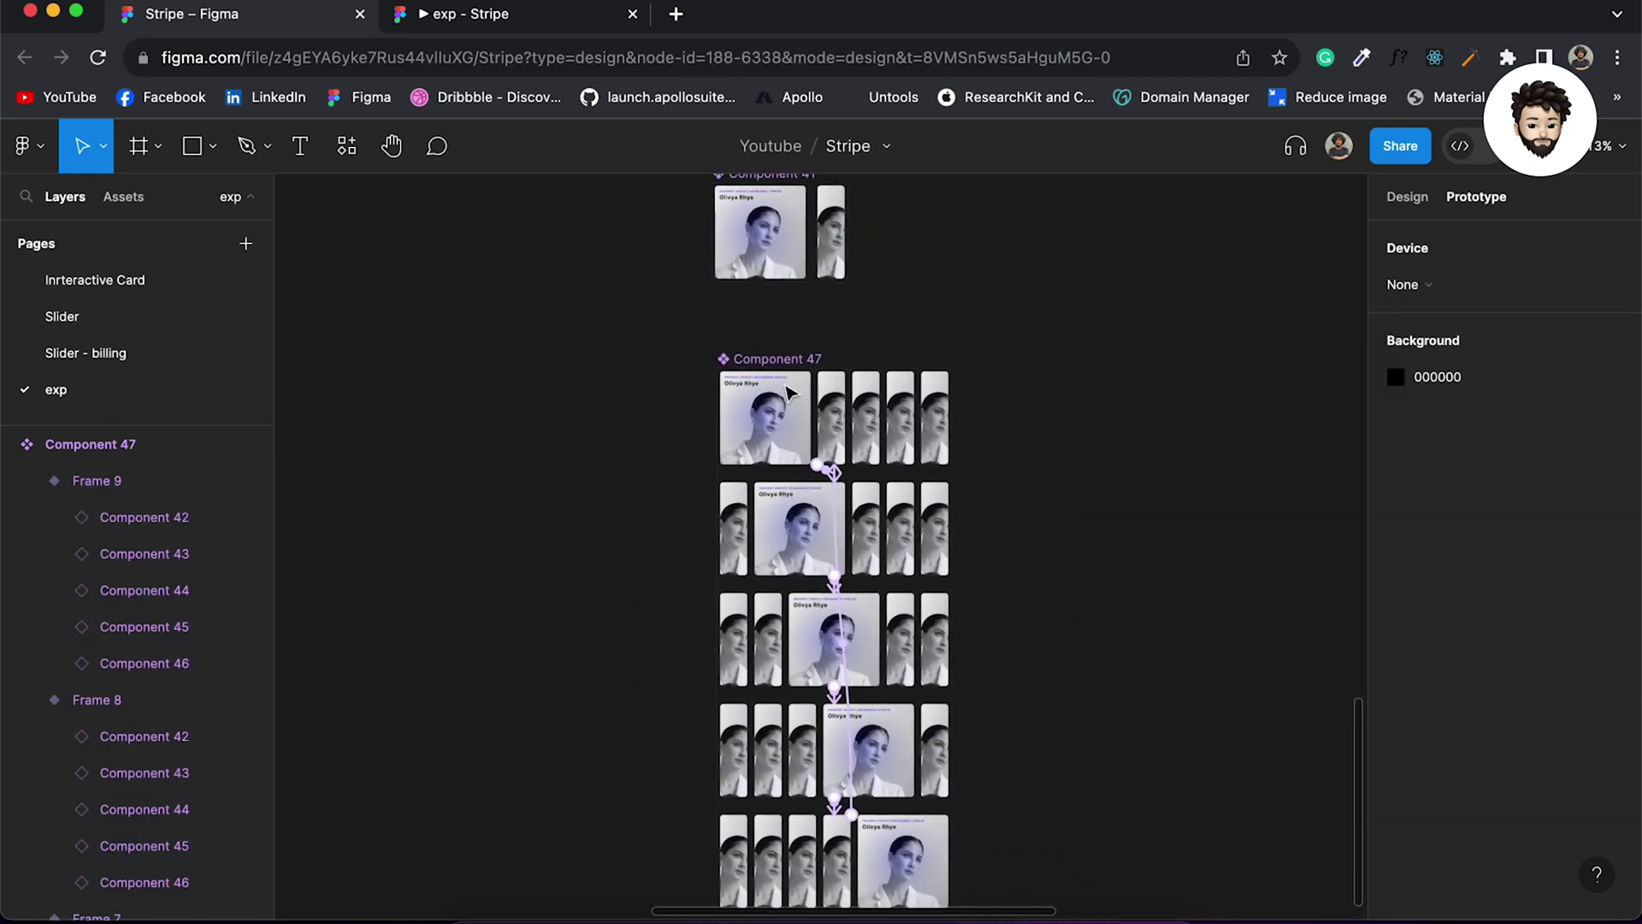
pyautogui.moveTo(799, 430); pyautogui.dragTo(1230, 468)
pyautogui.hscroll(4, 1110, 297)
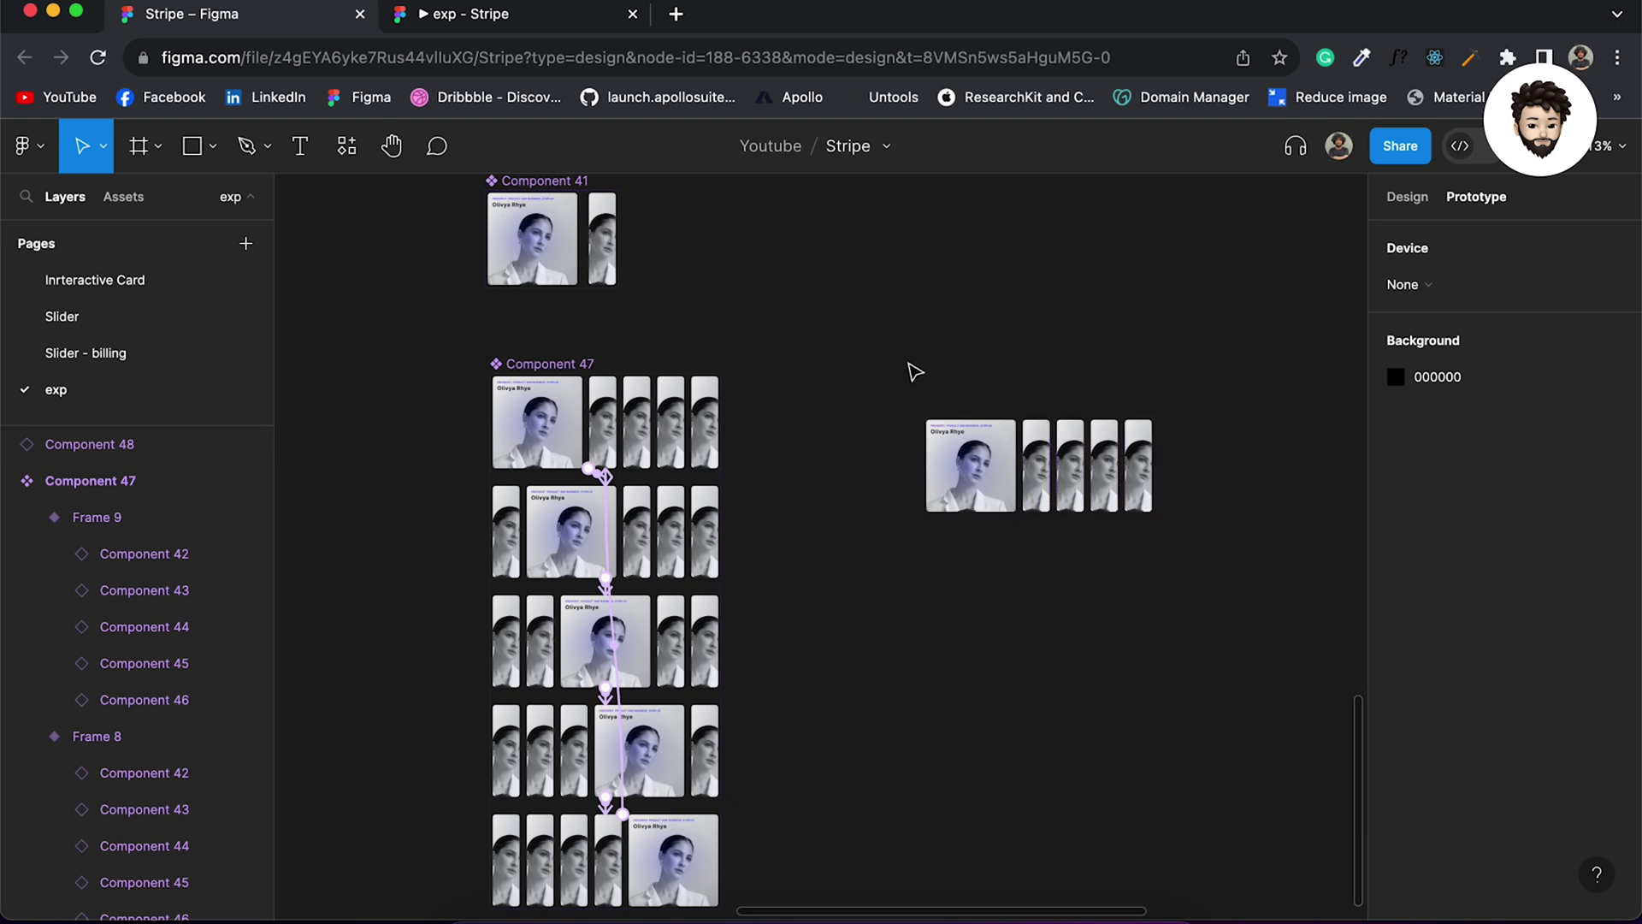
# Step: Draw a 2516×1653 frame around the copy and fill it dark 1F1E1E
pyautogui.press('f')
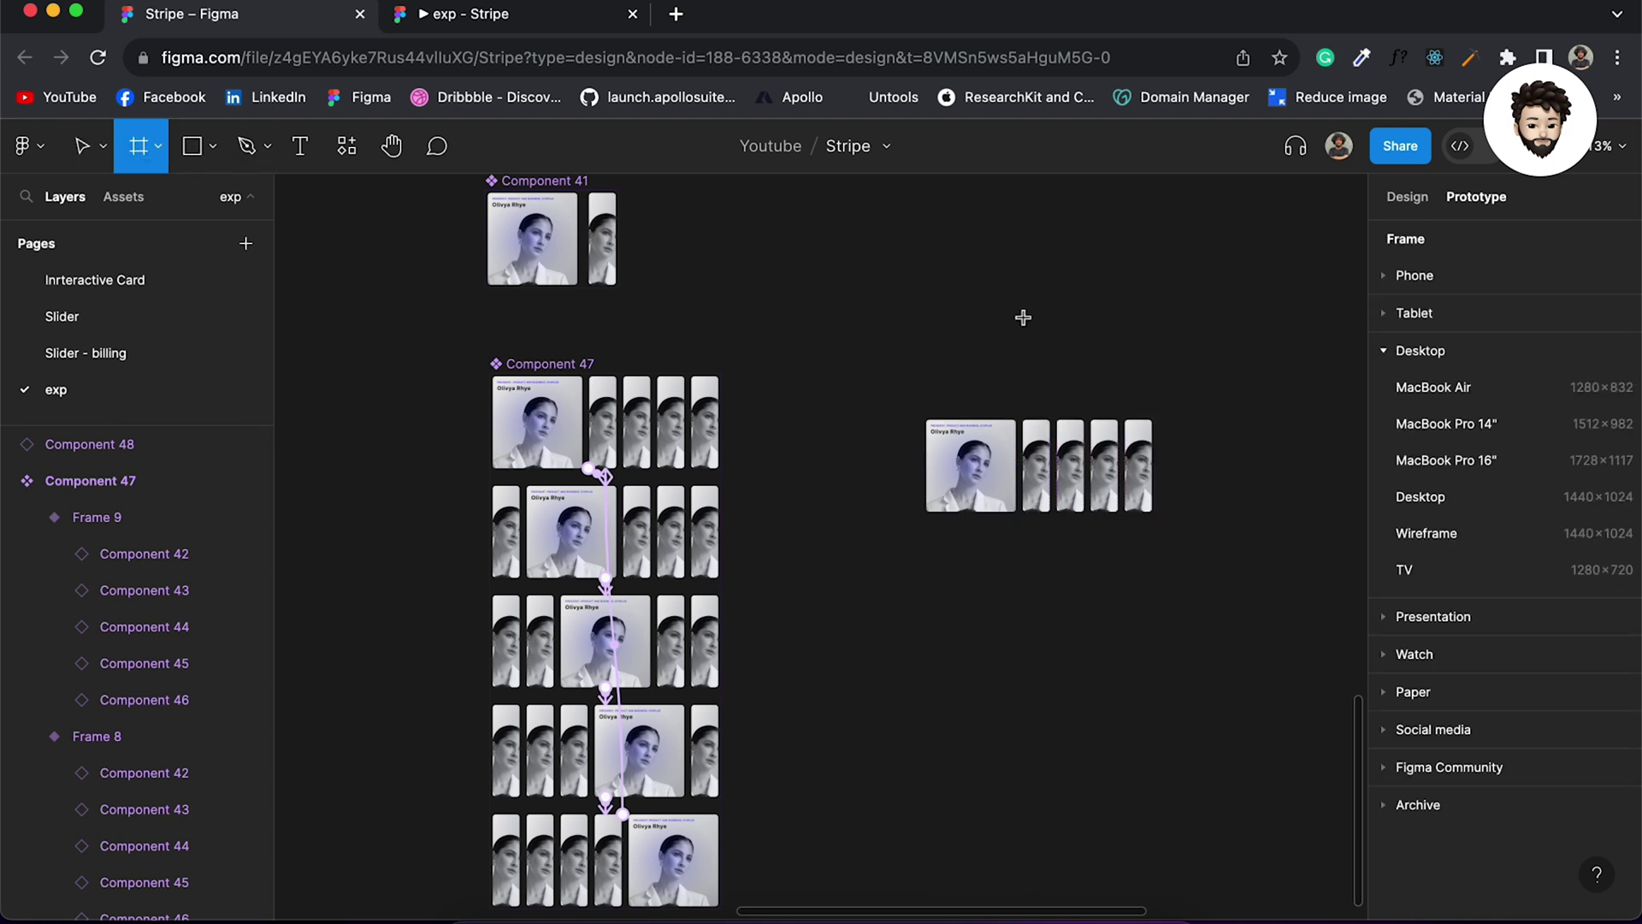
pyautogui.moveTo(853, 347); pyautogui.dragTo(1228, 592)
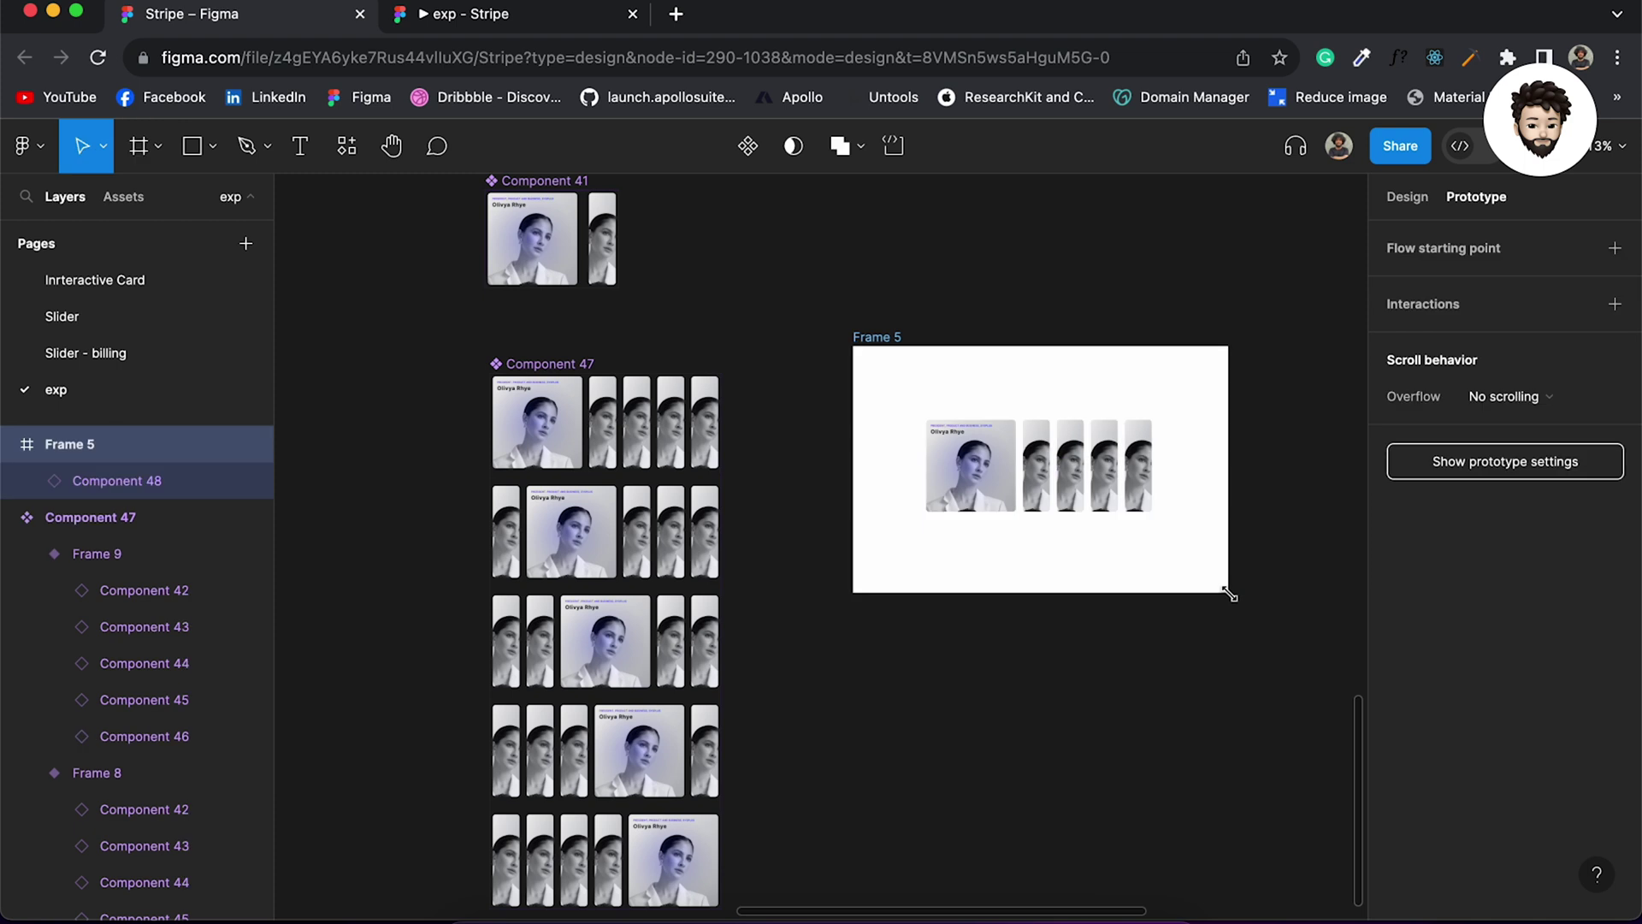
pyautogui.click(1407, 195)
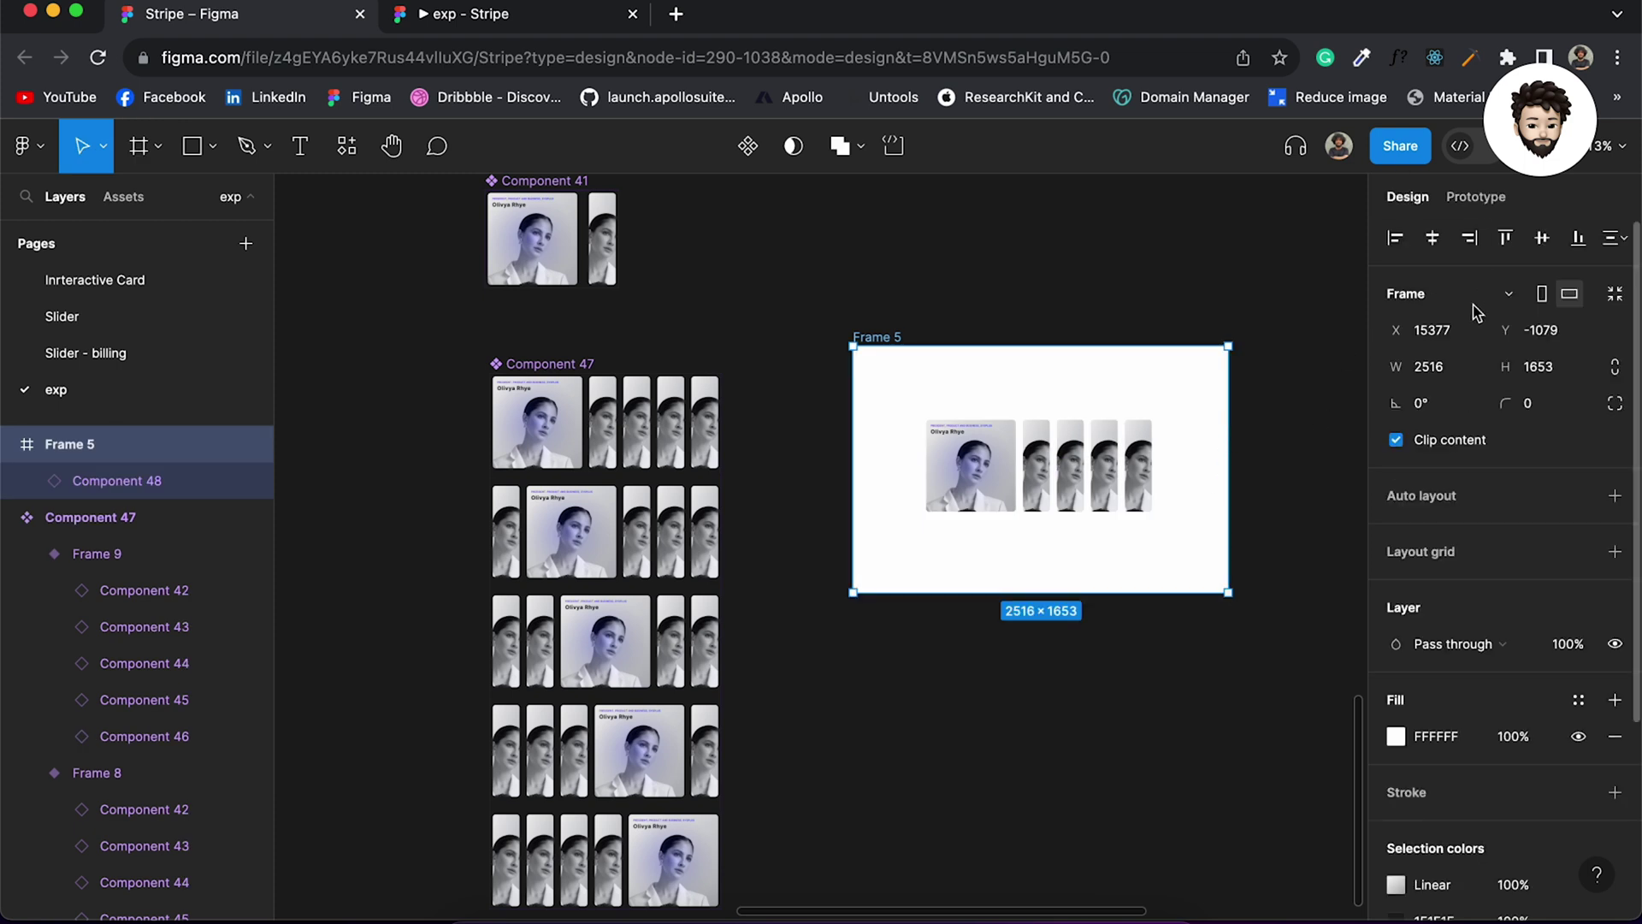
pyautogui.click(1396, 736)
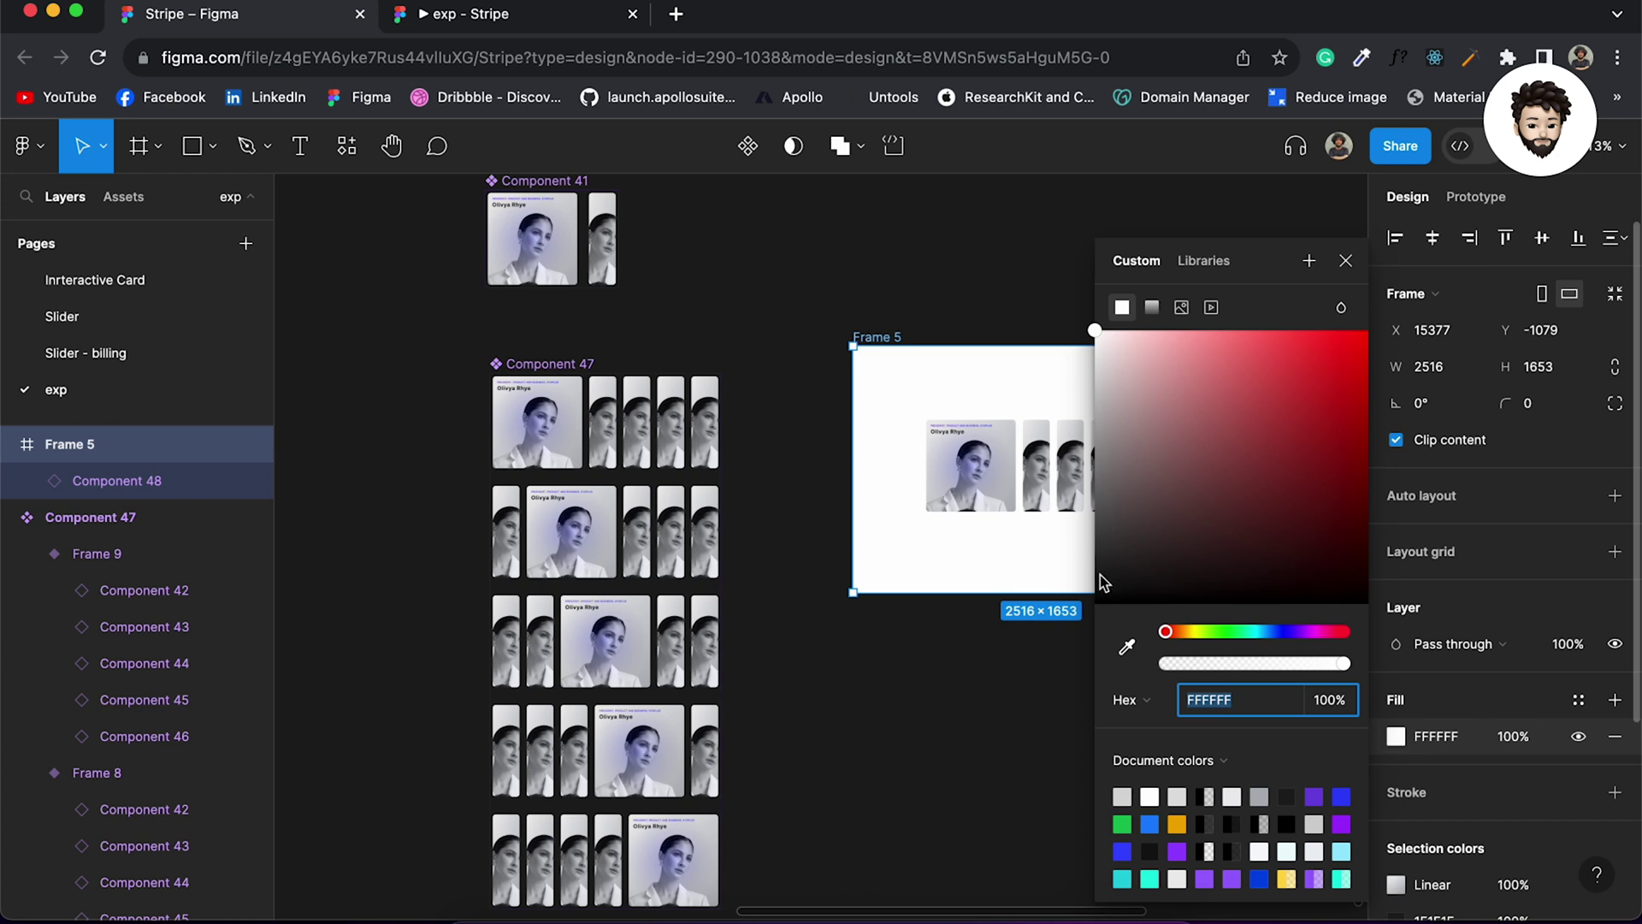
pyautogui.click(1104, 573)
pyautogui.click(961, 667)
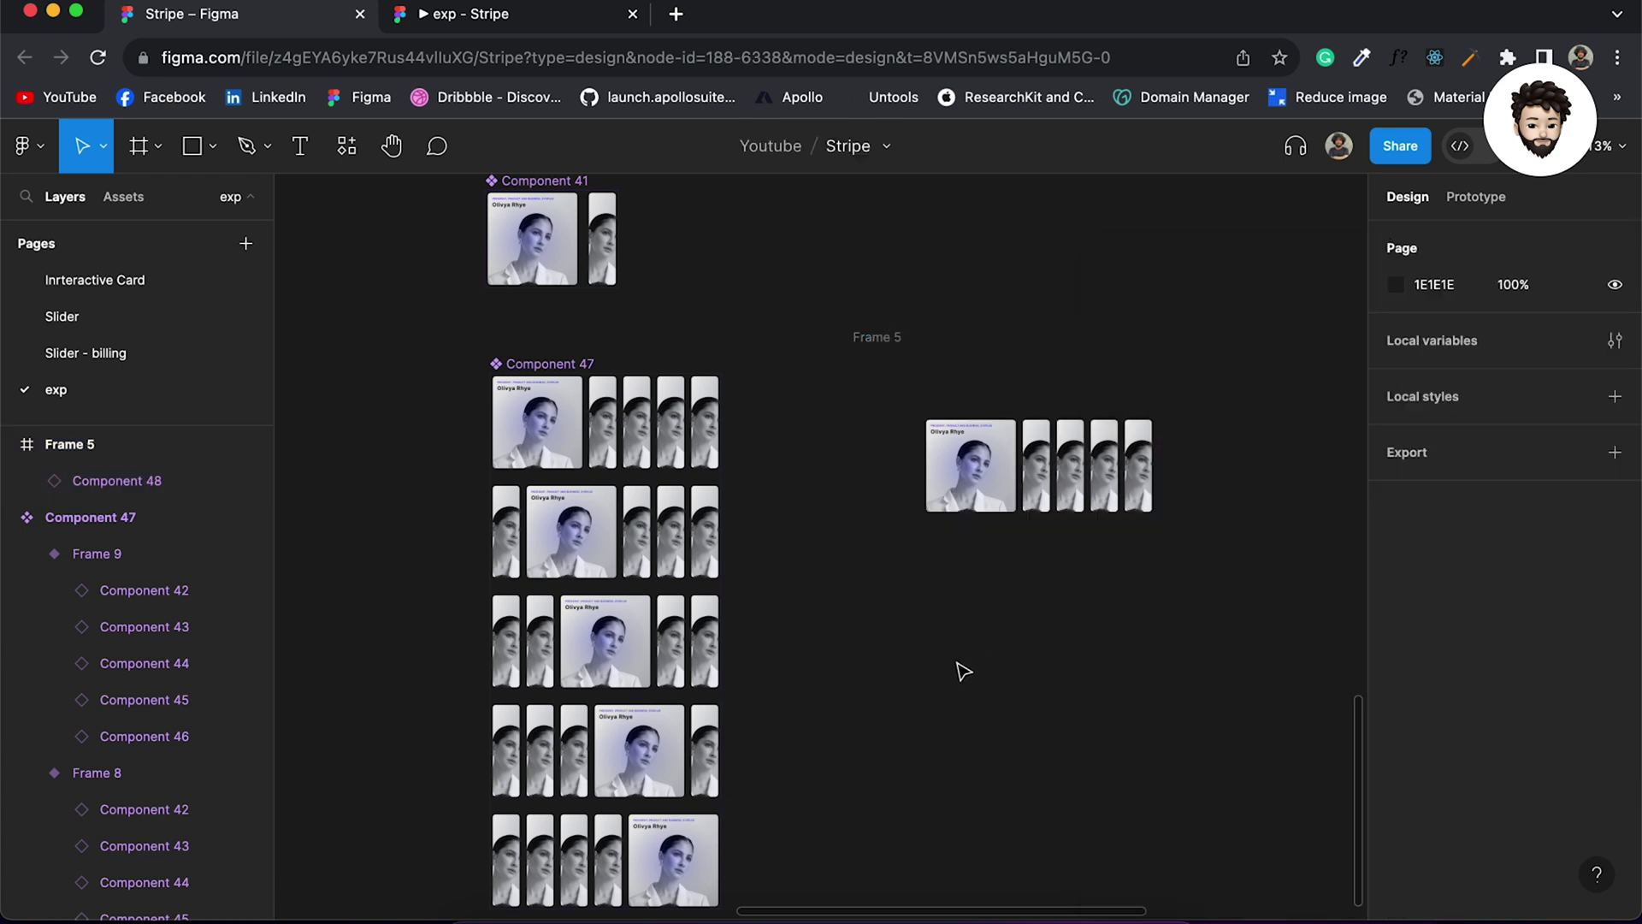
pyautogui.click(895, 339)
pyautogui.hotkey('shift', 'space')
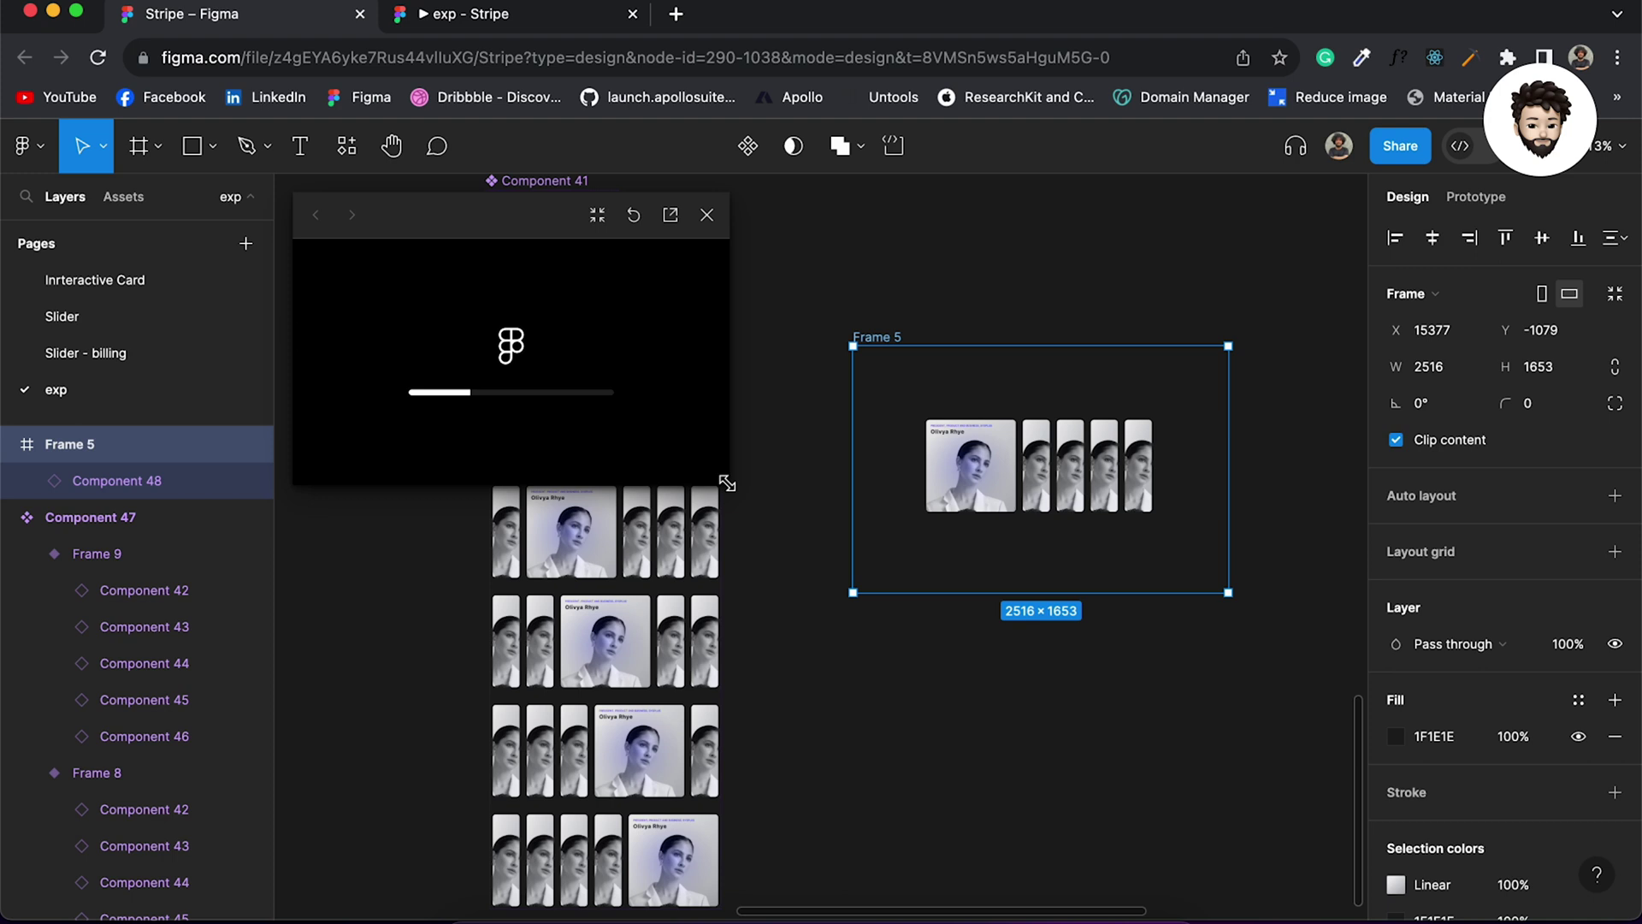
pyautogui.moveTo(1045, 733); pyautogui.dragTo(1187, 832)
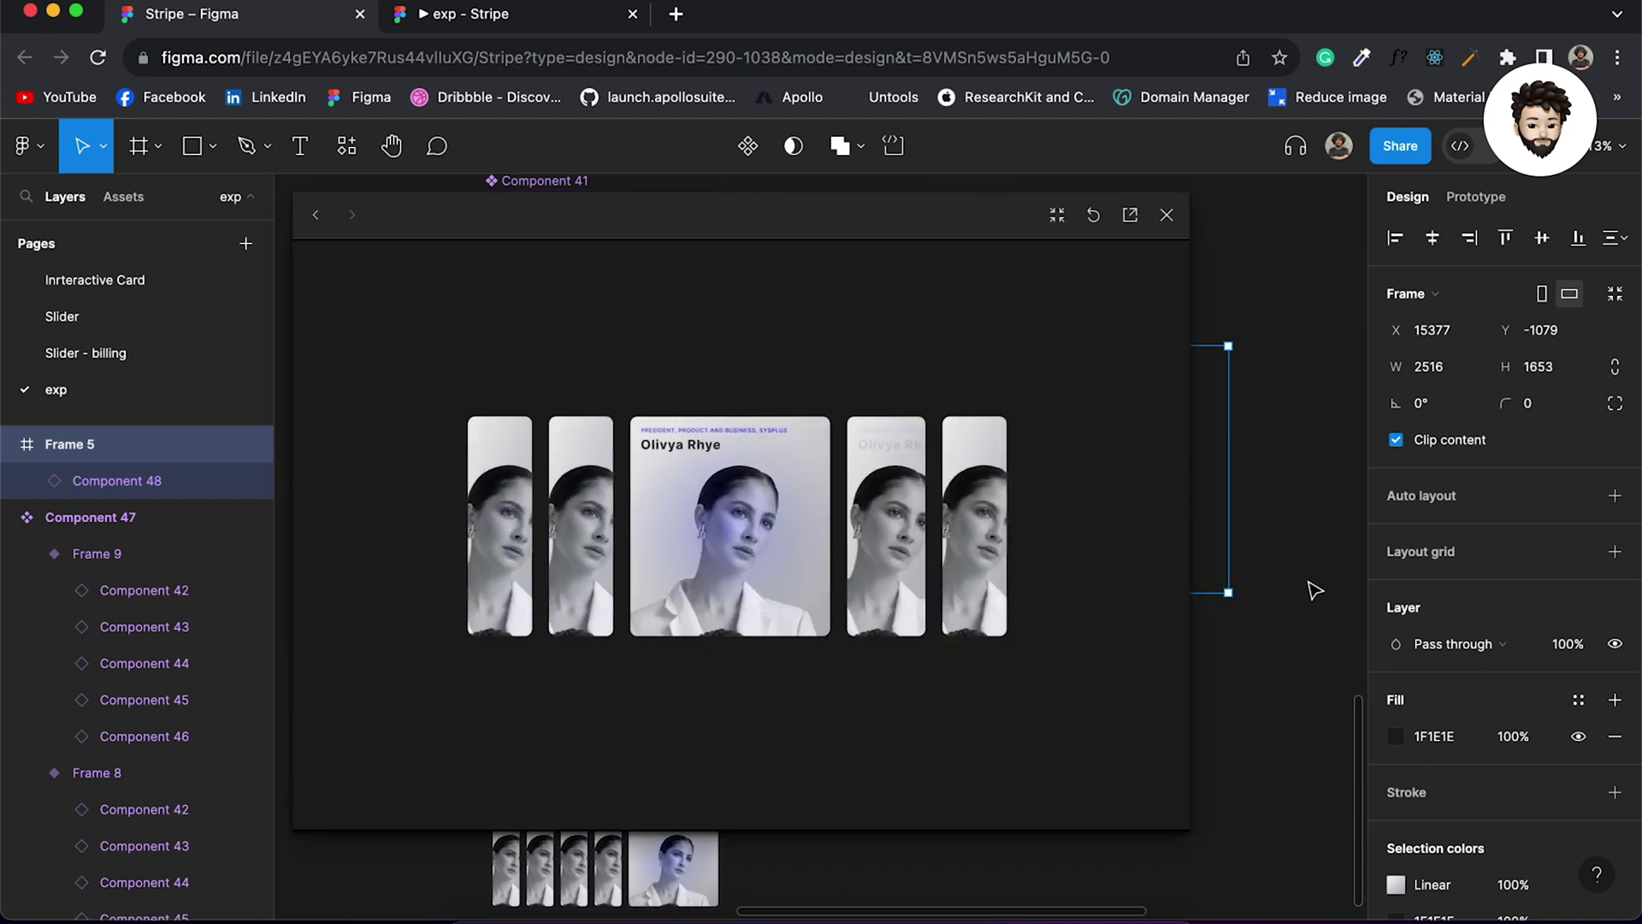
pyautogui.click(1166, 215)
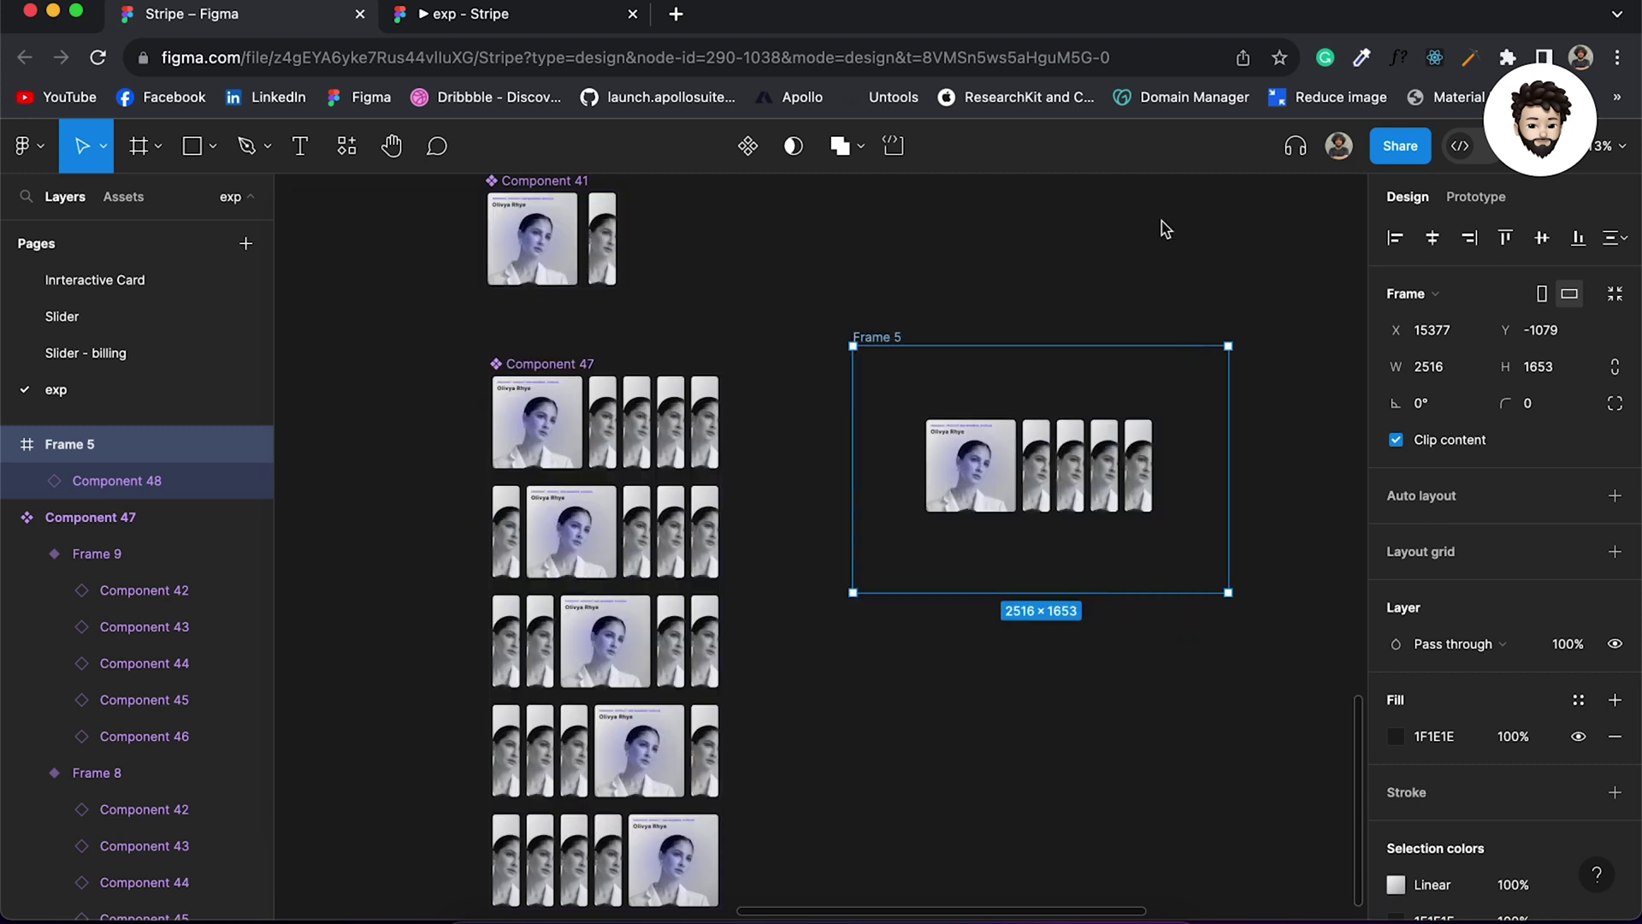
# Step: Raise Component 47's variant After delay interaction from 10ms to 2000ms
pyautogui.click(526, 363)
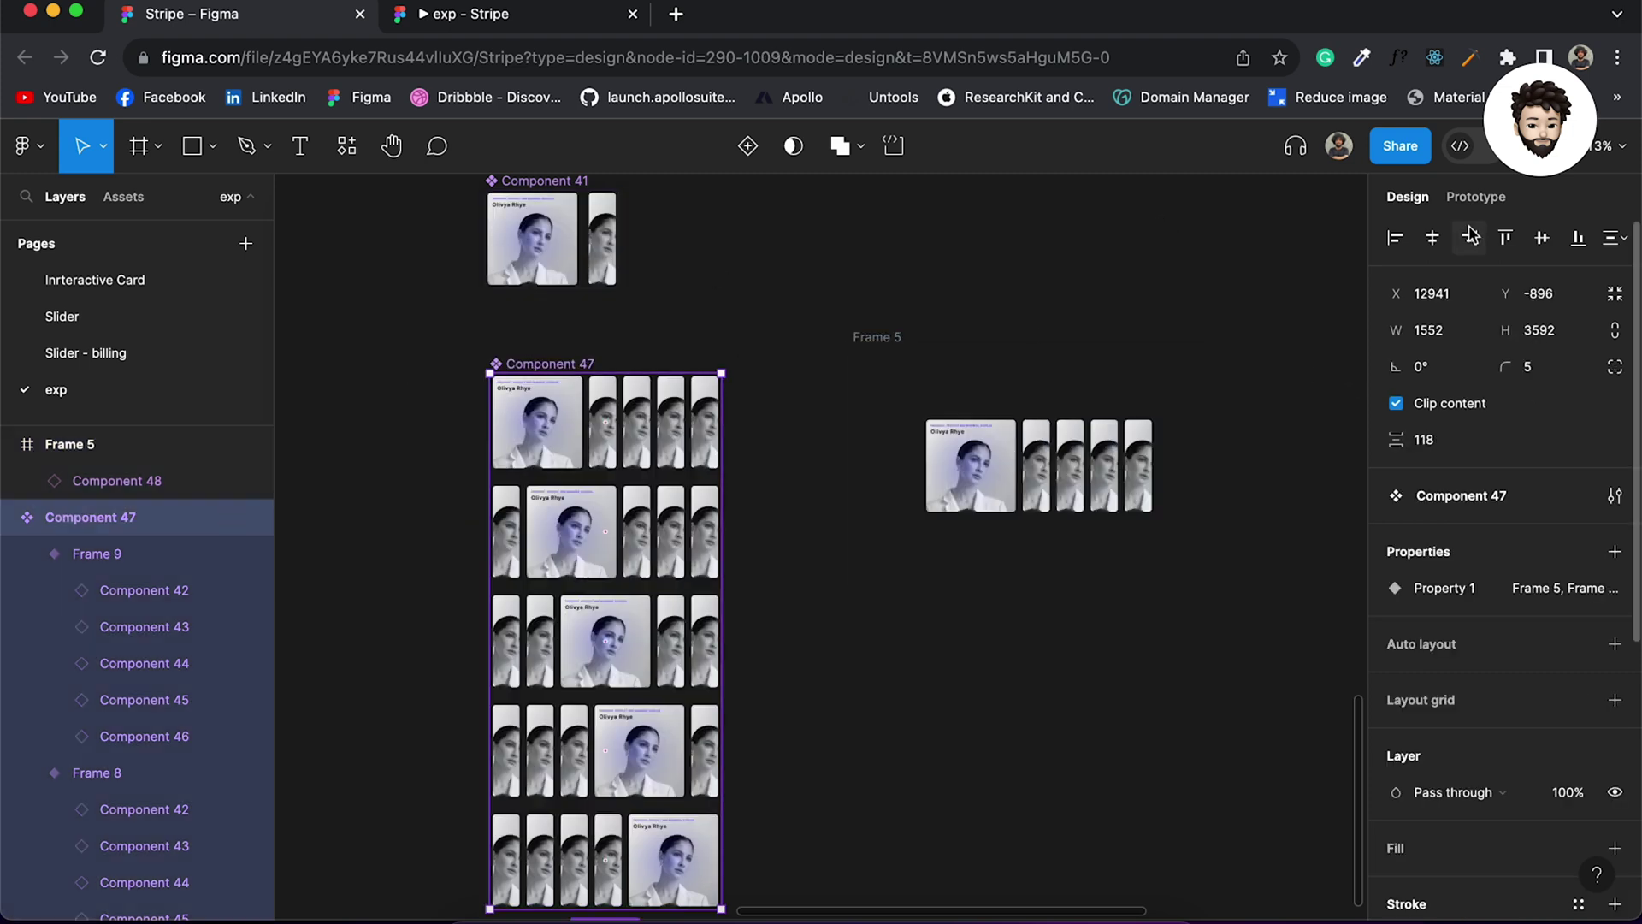
pyautogui.click(1489, 215)
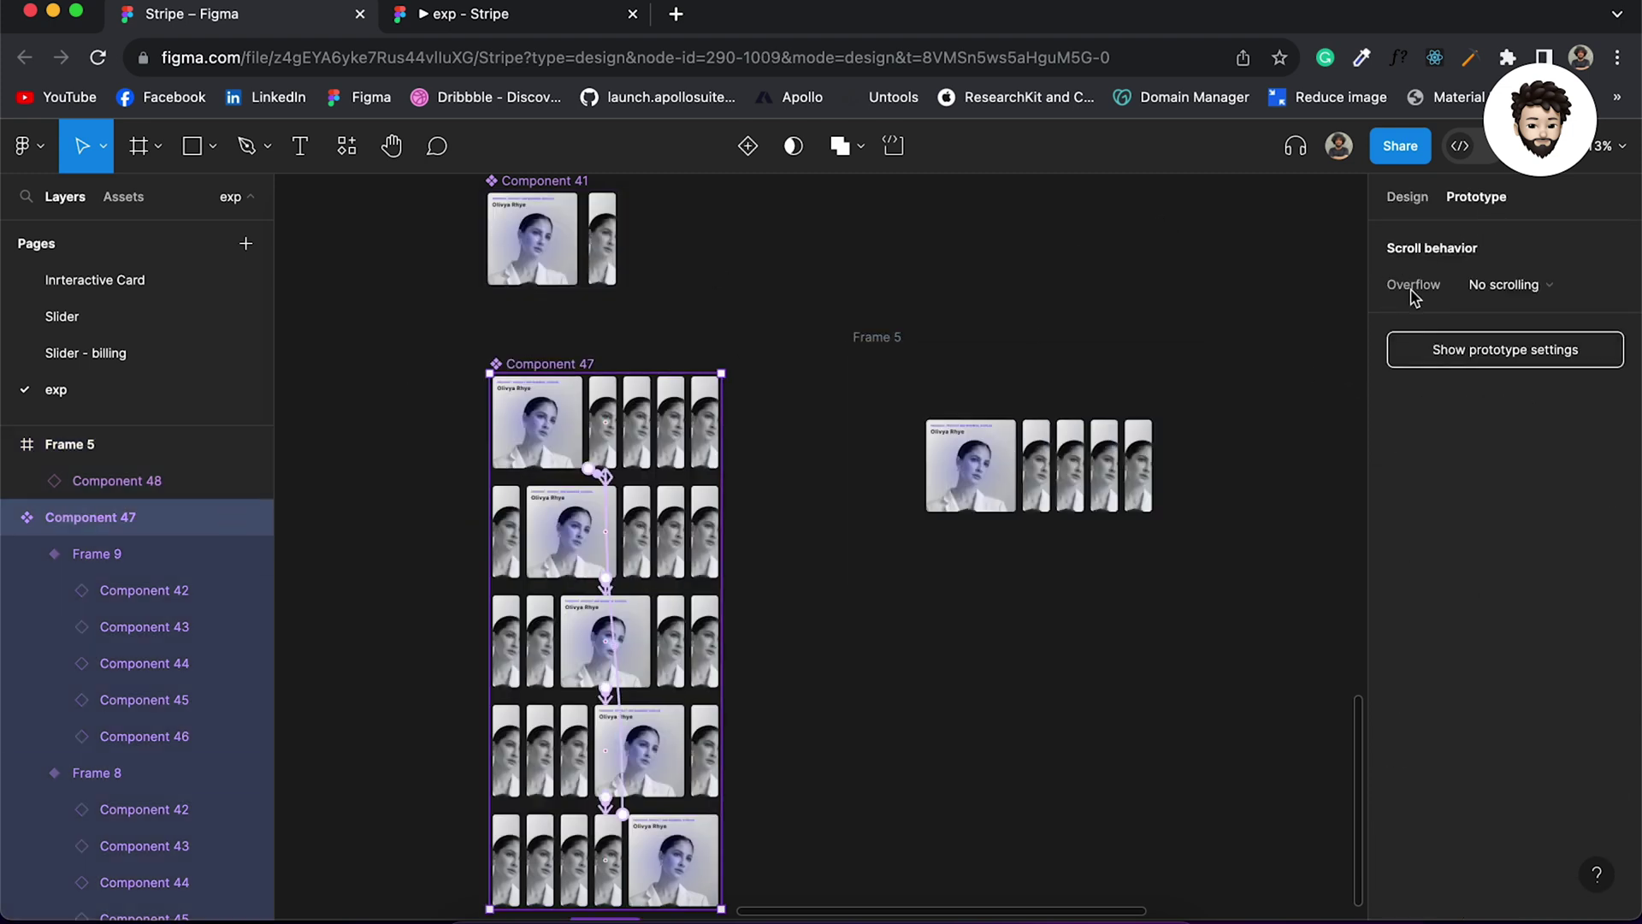
pyautogui.press('Return')
pyautogui.click(1402, 285)
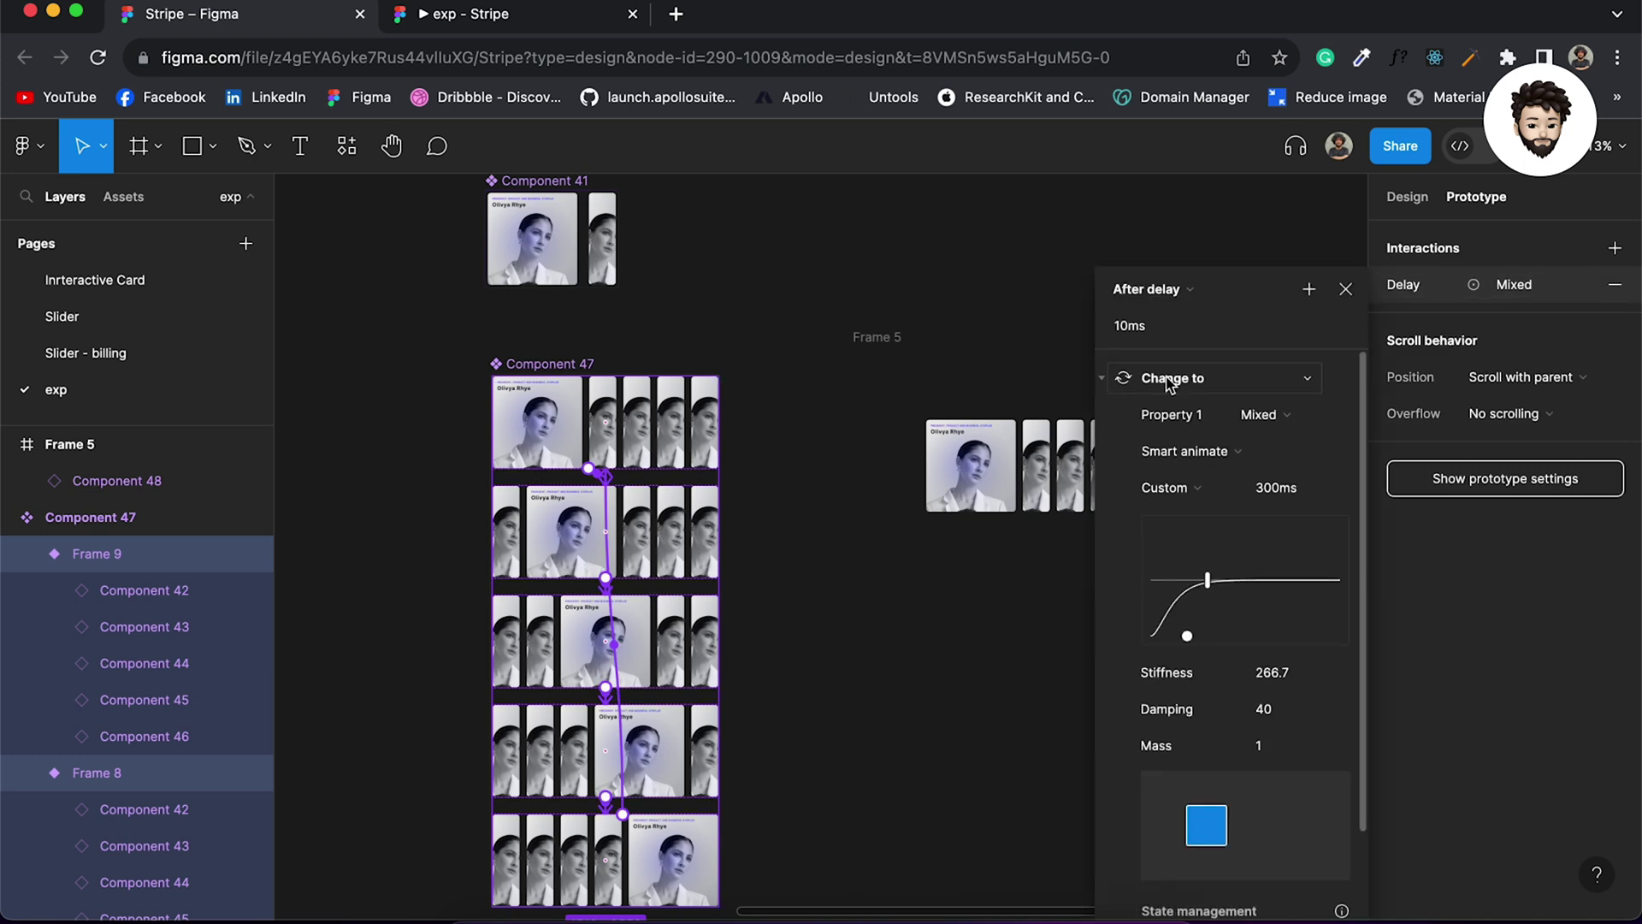
pyautogui.click(1163, 326)
pyautogui.write('2000')
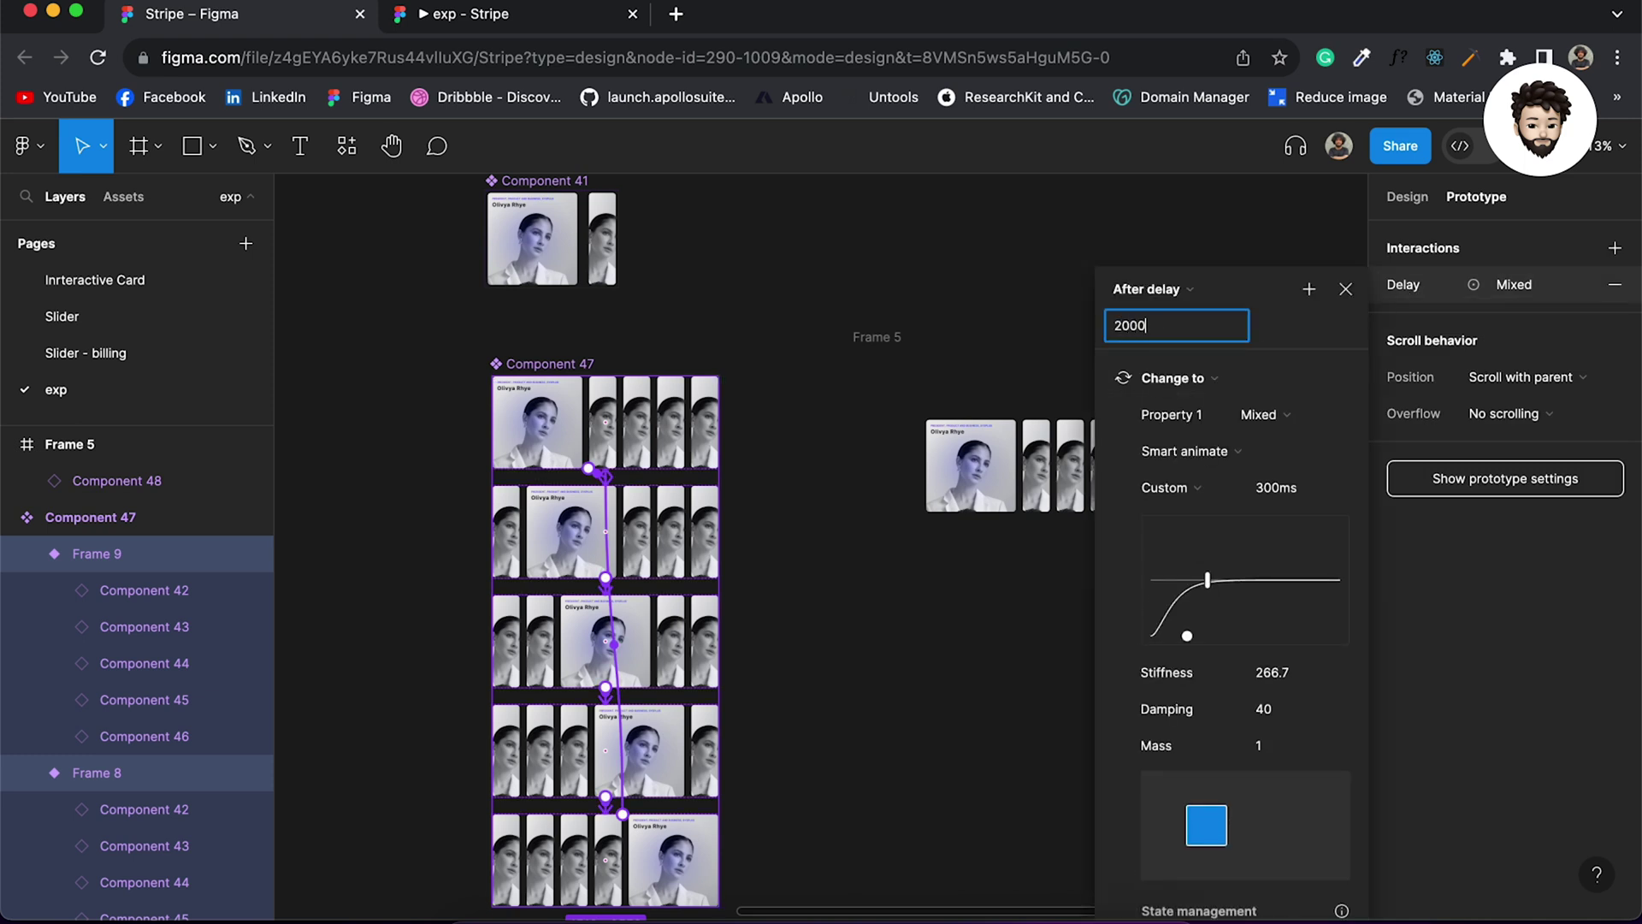
pyautogui.press('Return')
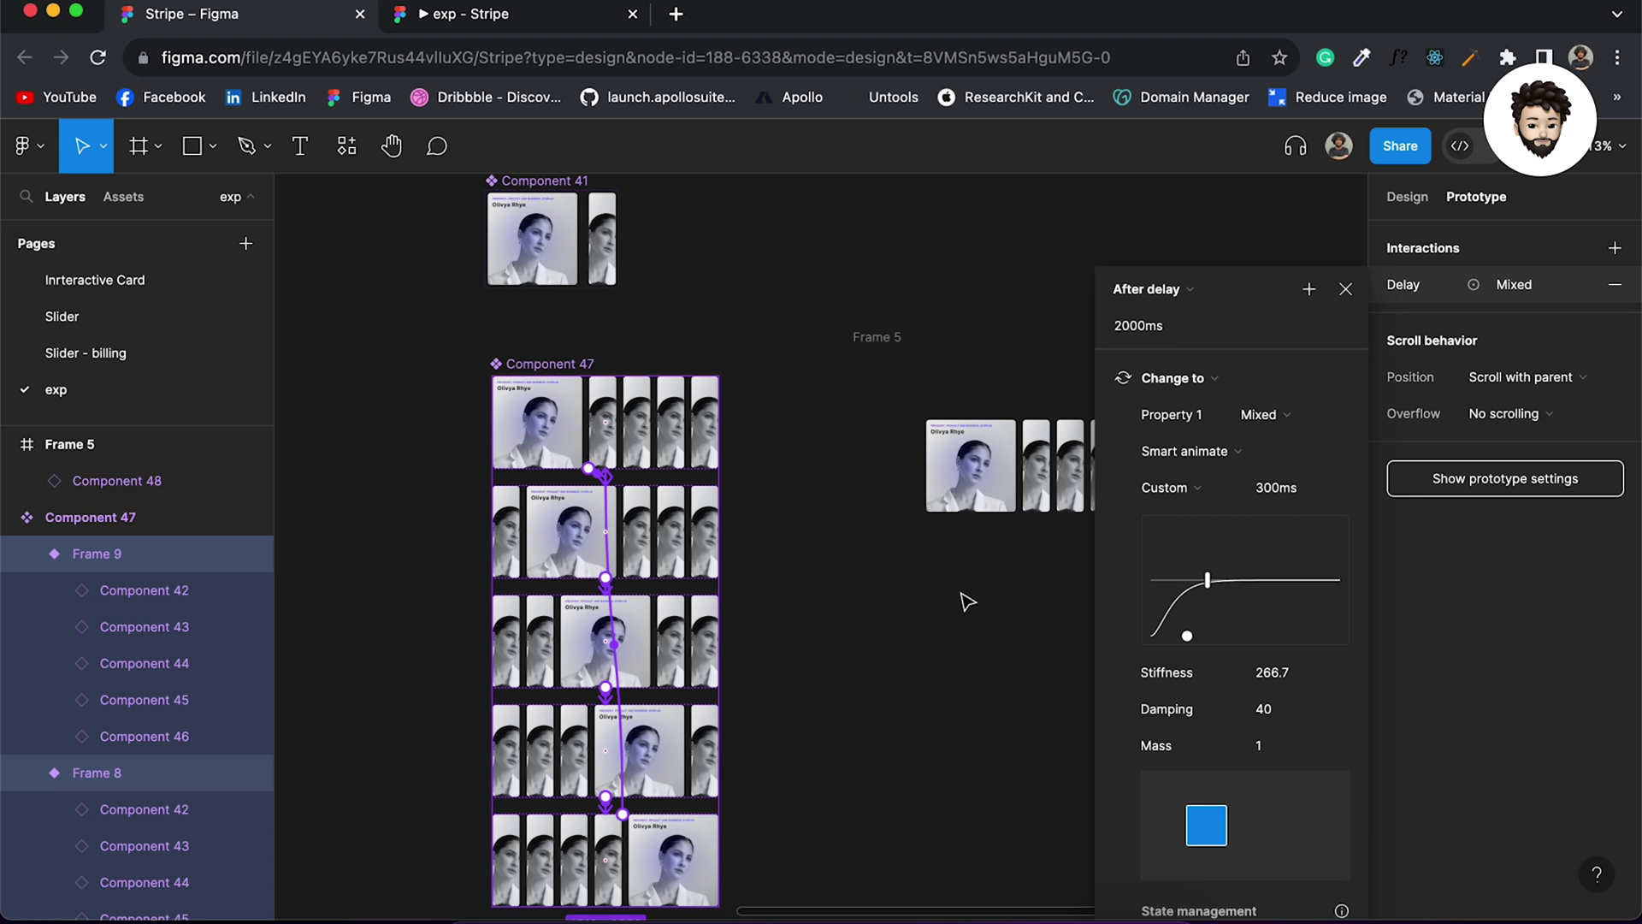
pyautogui.click(964, 597)
pyautogui.scroll(5, 999, 476)
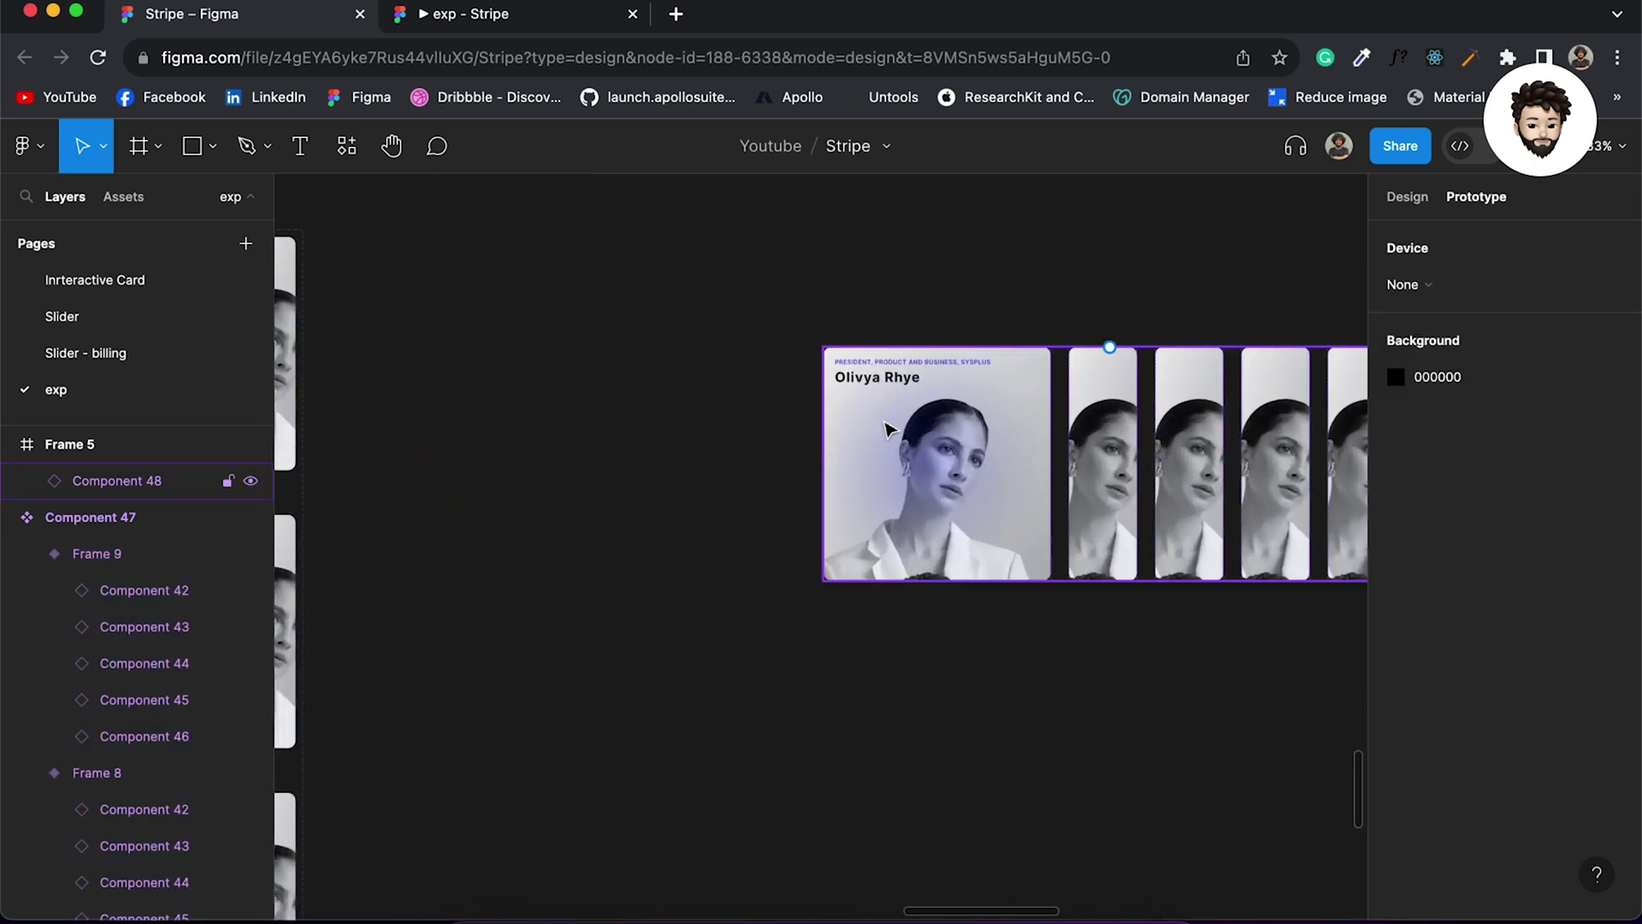
pyautogui.scroll(-5, 928, 499)
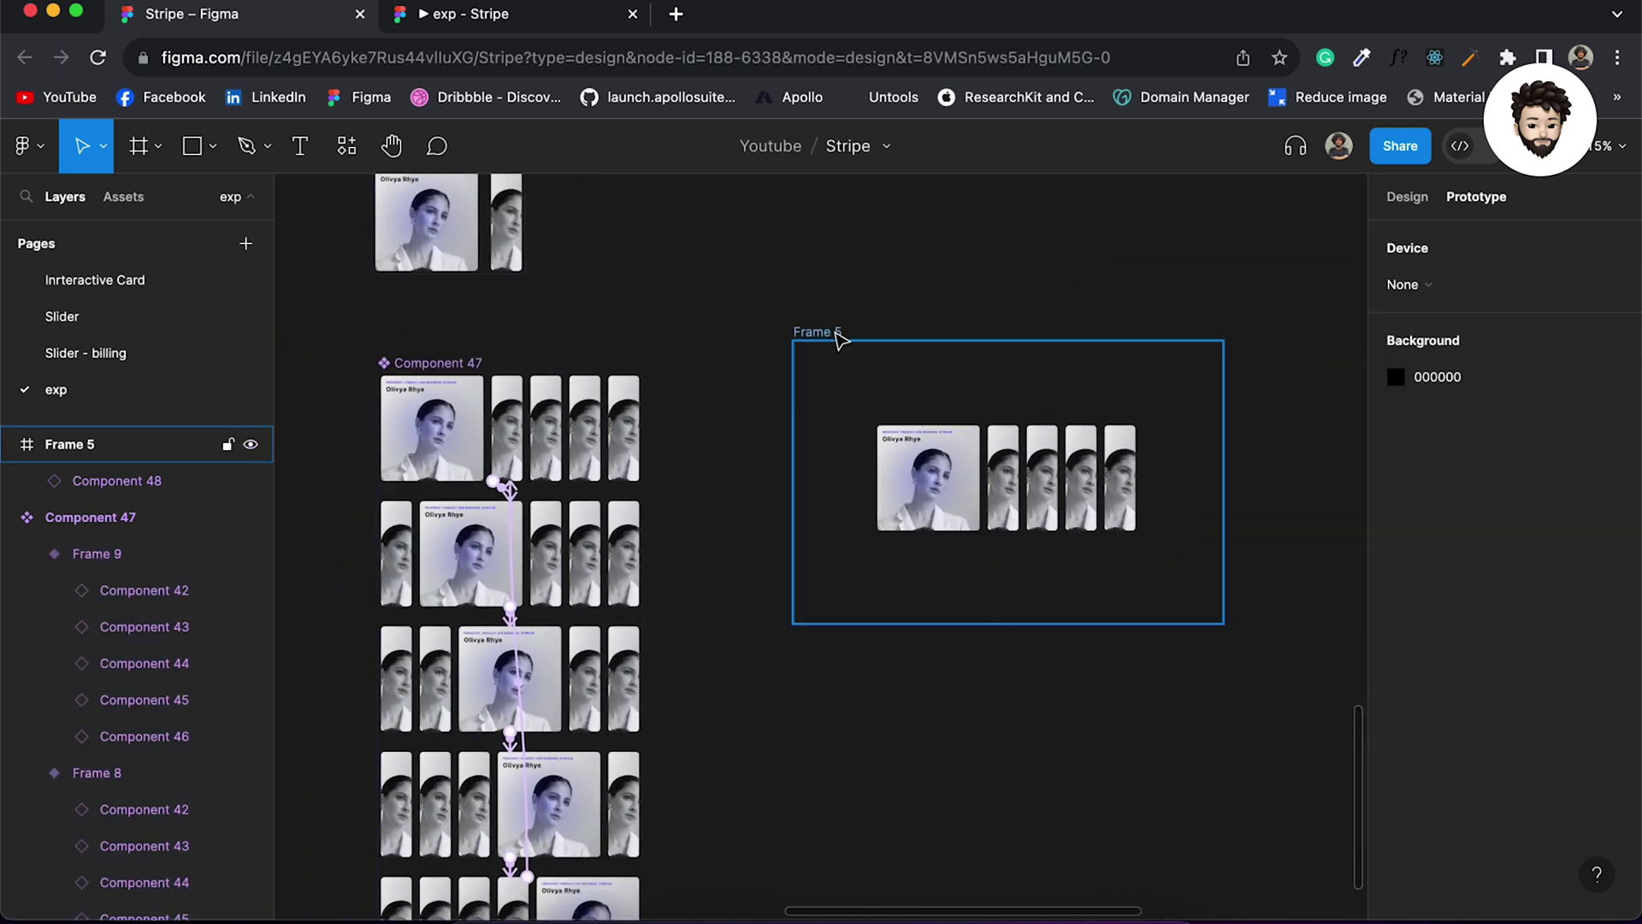
pyautogui.click(817, 337)
pyautogui.hotkey('shift', 'space')
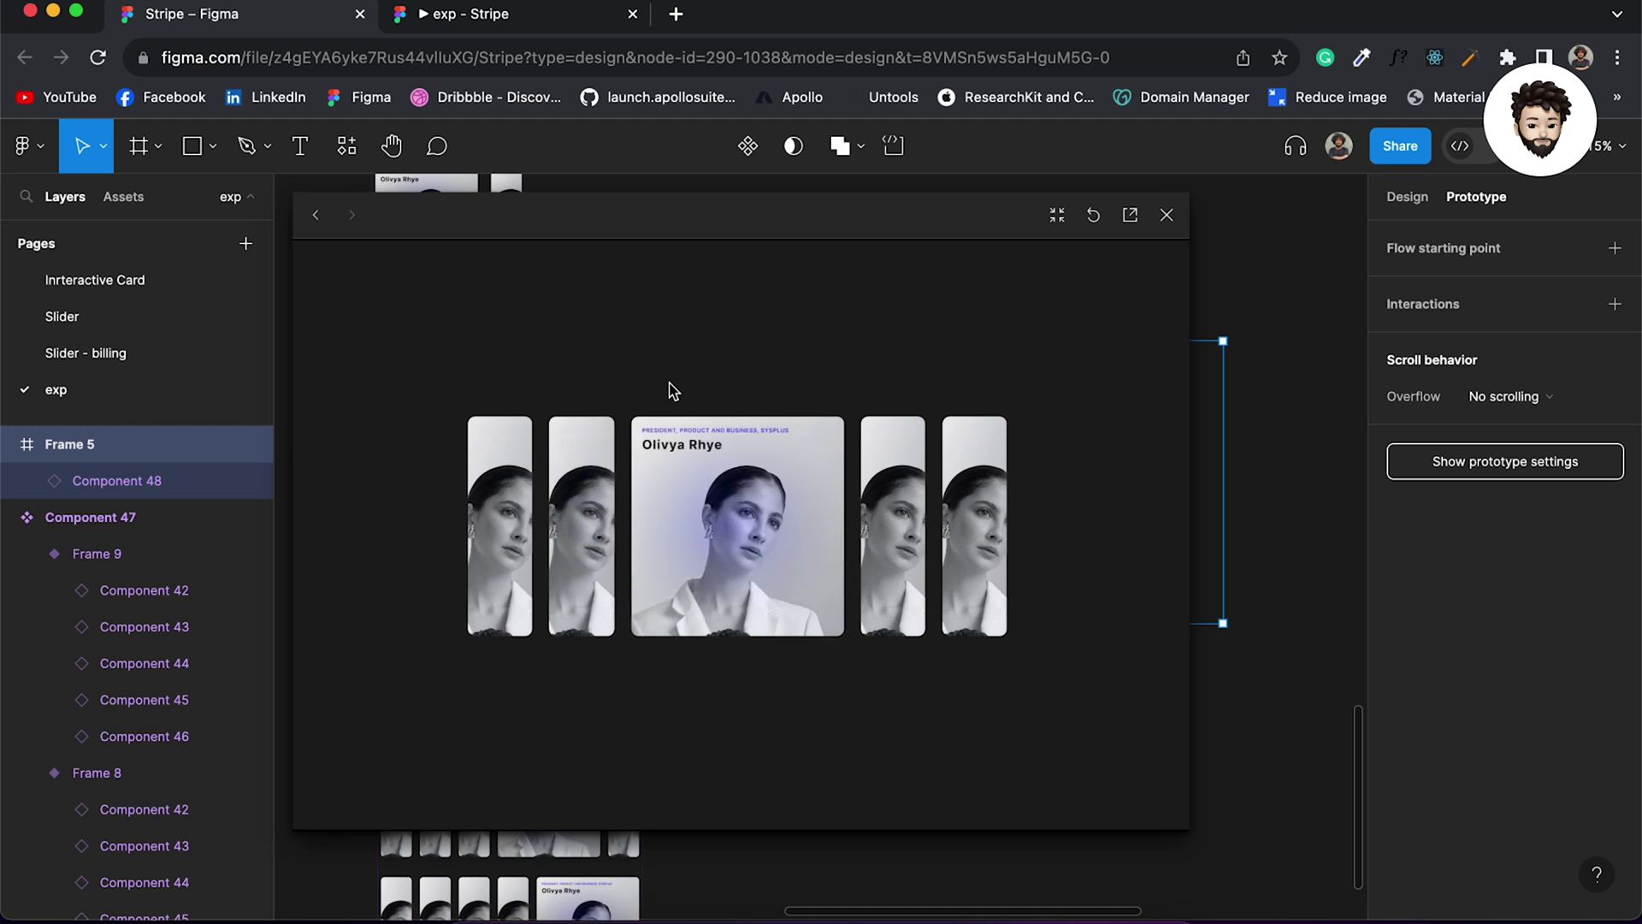
pyautogui.click(1166, 216)
pyautogui.scroll(5, 469, 602)
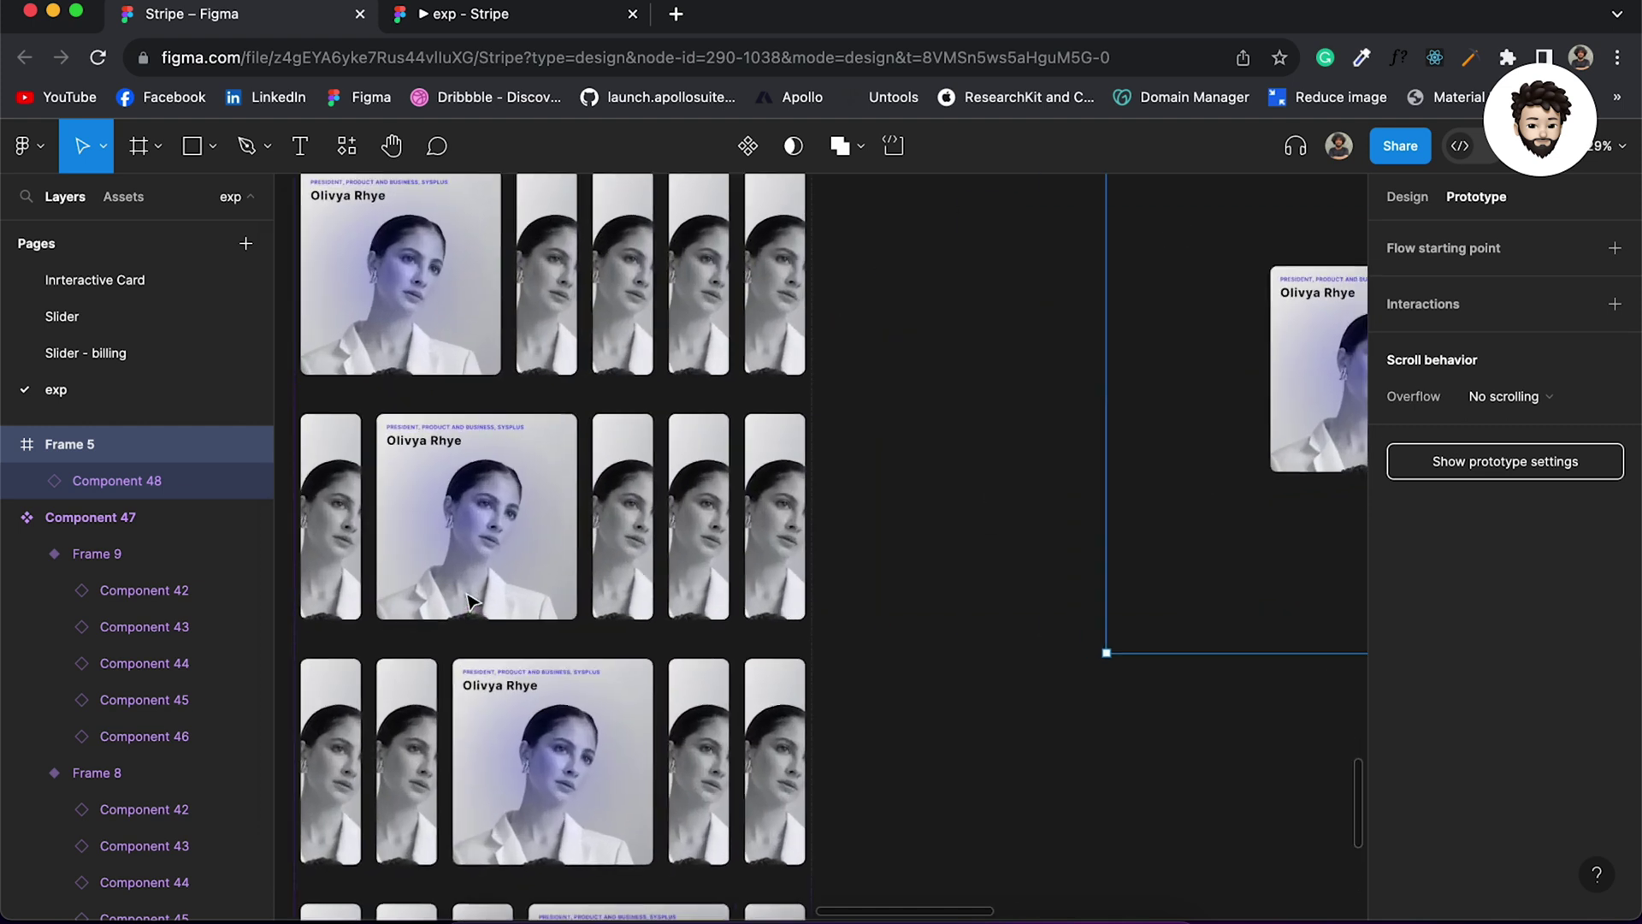
pyautogui.scroll(-5, 468, 601)
pyautogui.scroll(2, 468, 601)
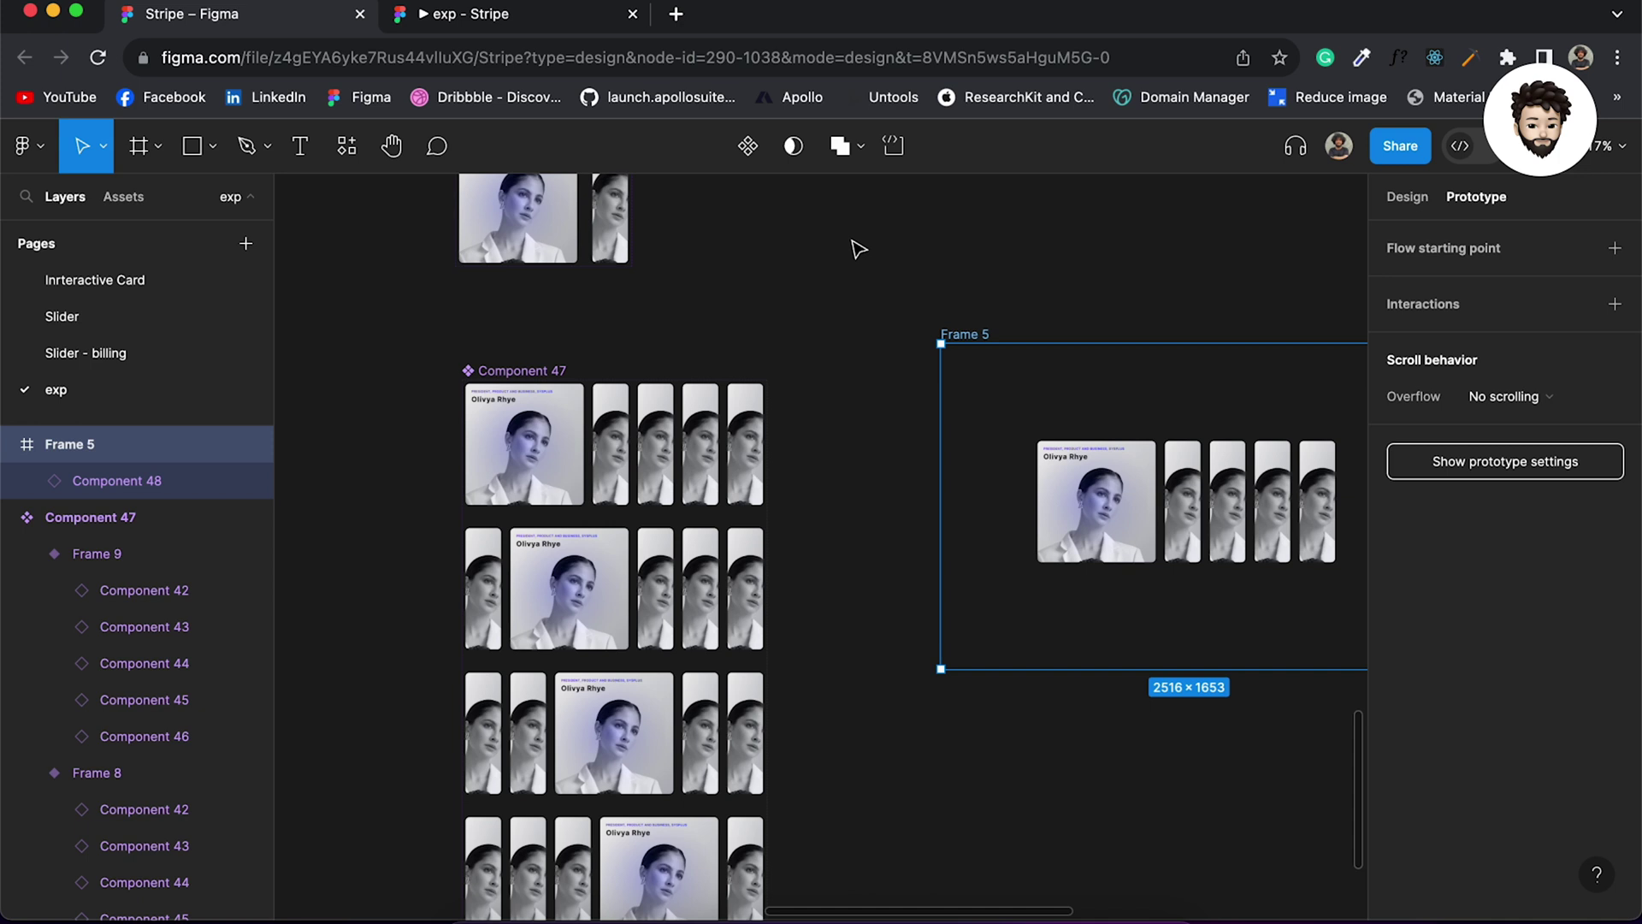
pyautogui.scroll(2, 861, 235)
pyautogui.scroll(-4, 862, 227)
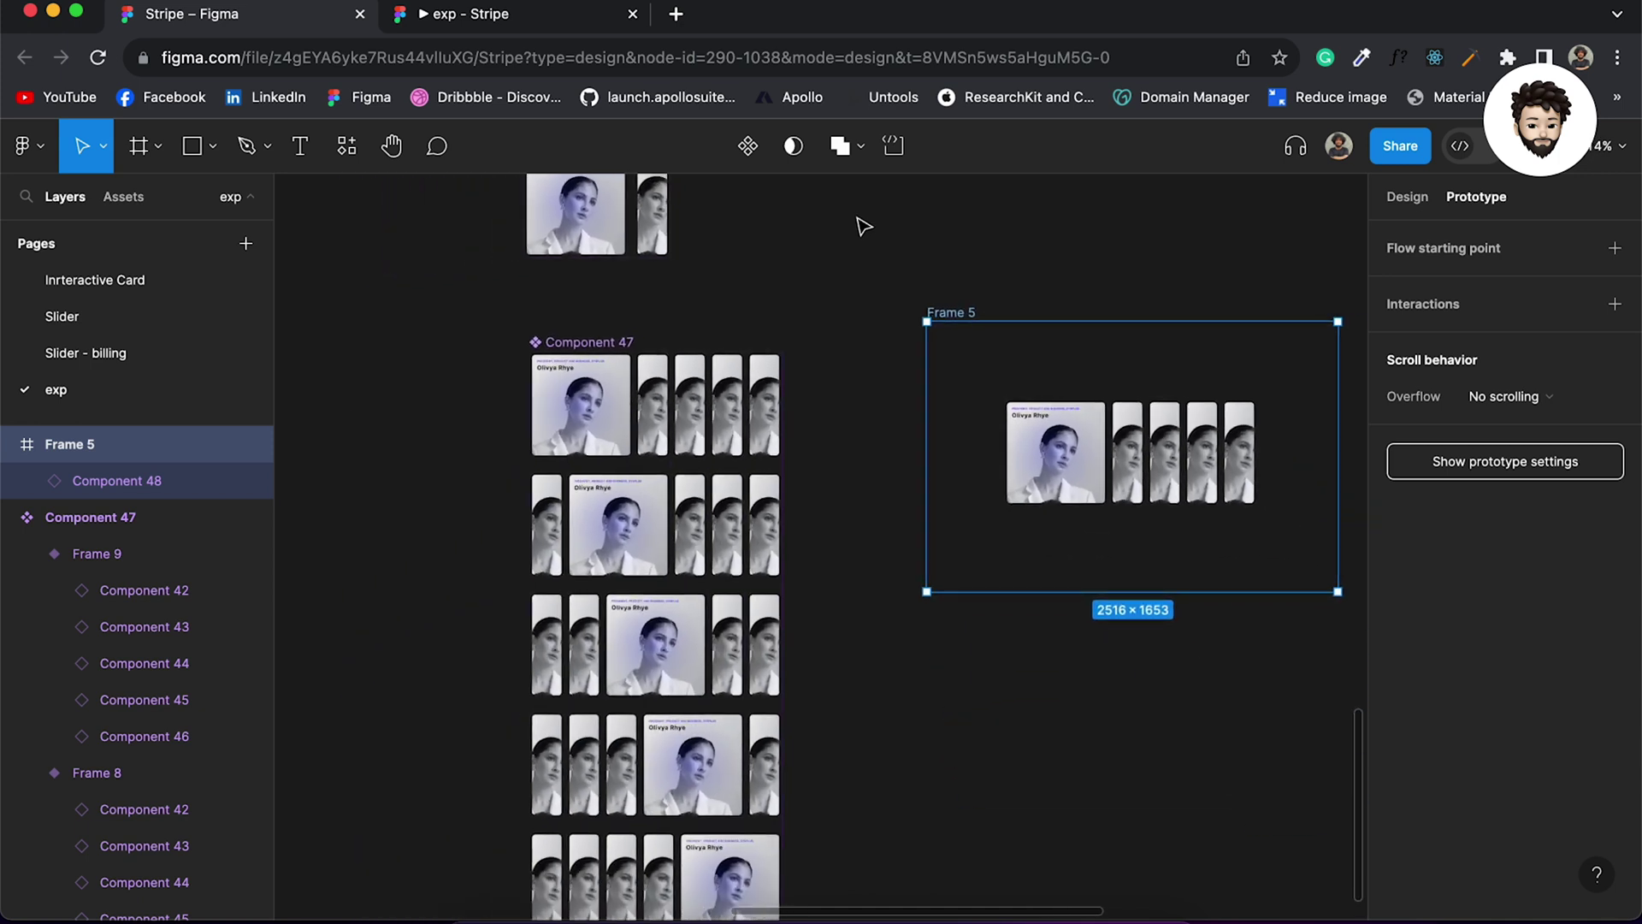